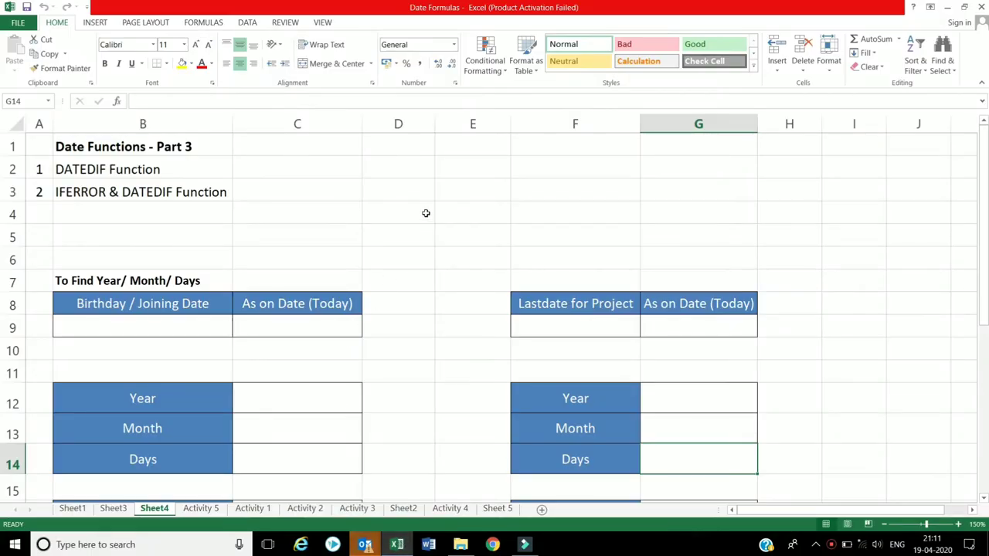
Enter the joining date 20-08-1990 in B9 under Birthday / Joining Date
{"action": "left_click", "coordinate": [424, 212]}
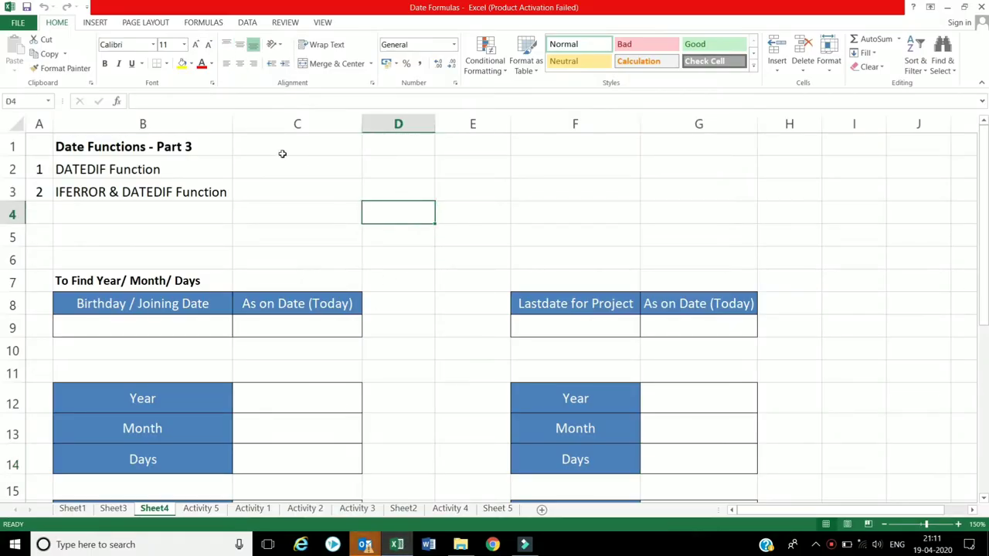
{"action": "left_click", "coordinate": [65, 145]}
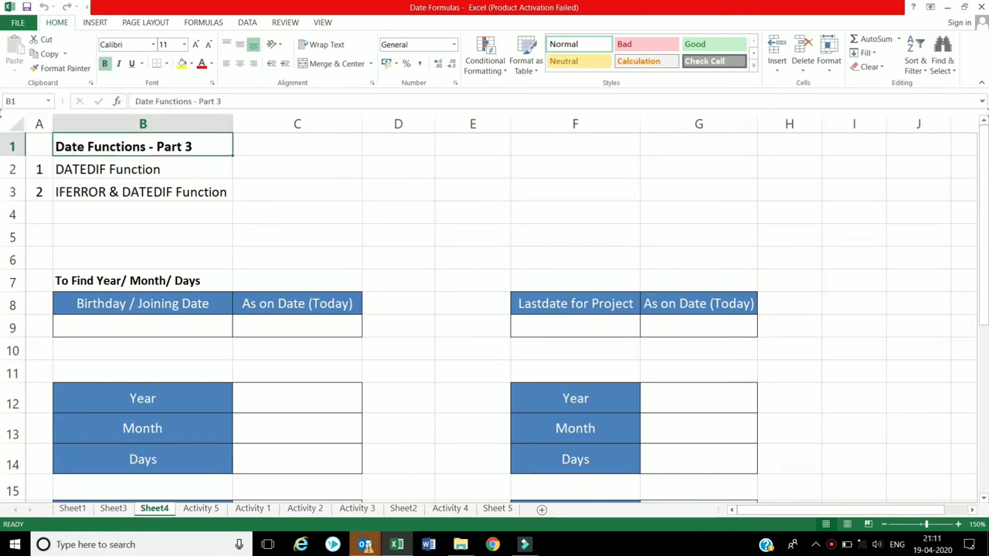
{"action": "key", "text": "Down"}
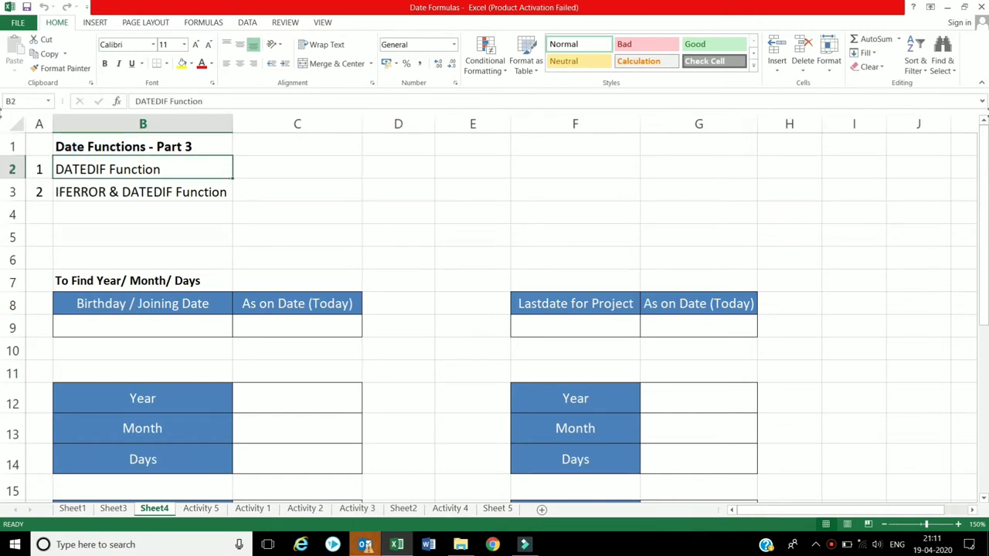
{"action": "key", "text": "Down"}
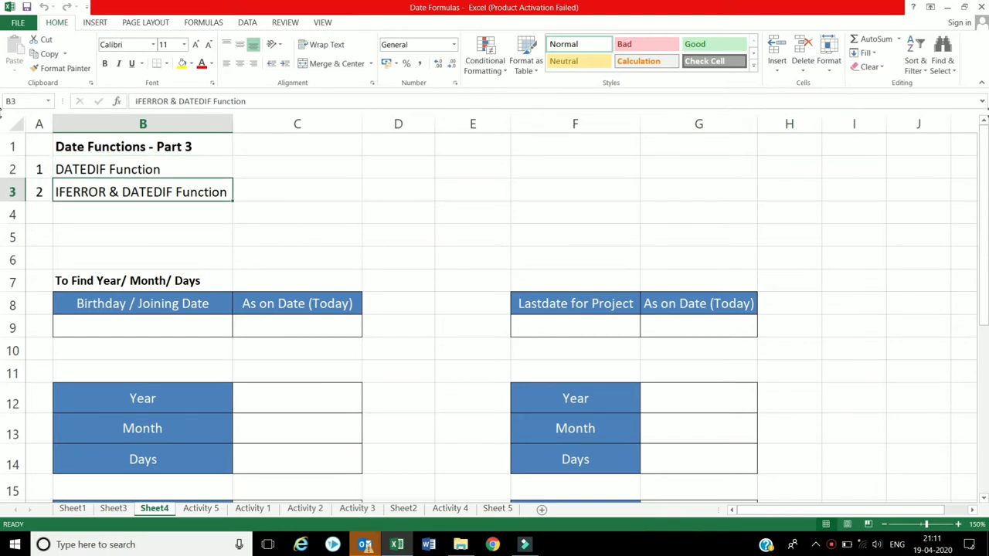
{"action": "key", "text": "Down"}
{"action": "key", "text": "Down"}
{"action": "key", "text": "Down"}
{"action": "key", "text": "Down"}
{"action": "key", "text": "Down"}
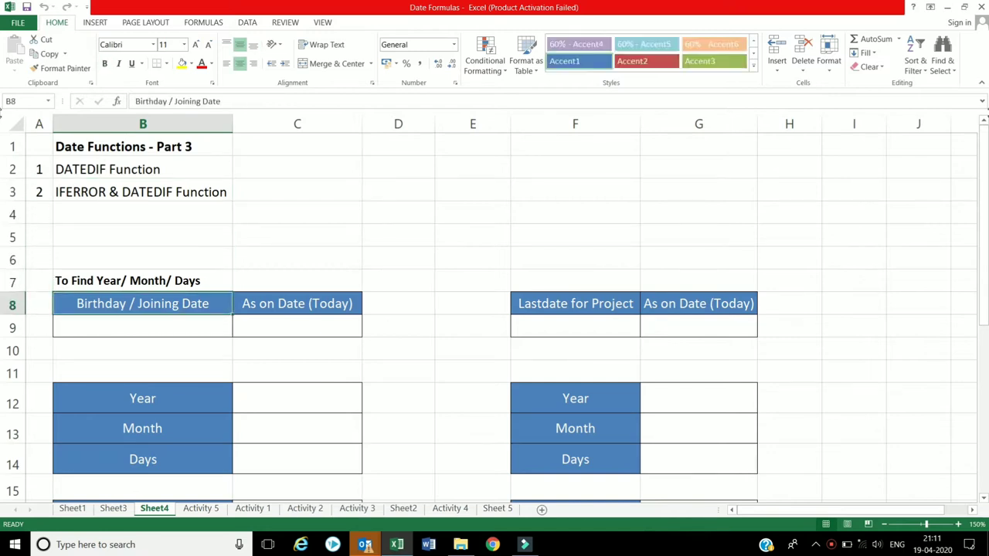
{"action": "key", "text": "Down"}
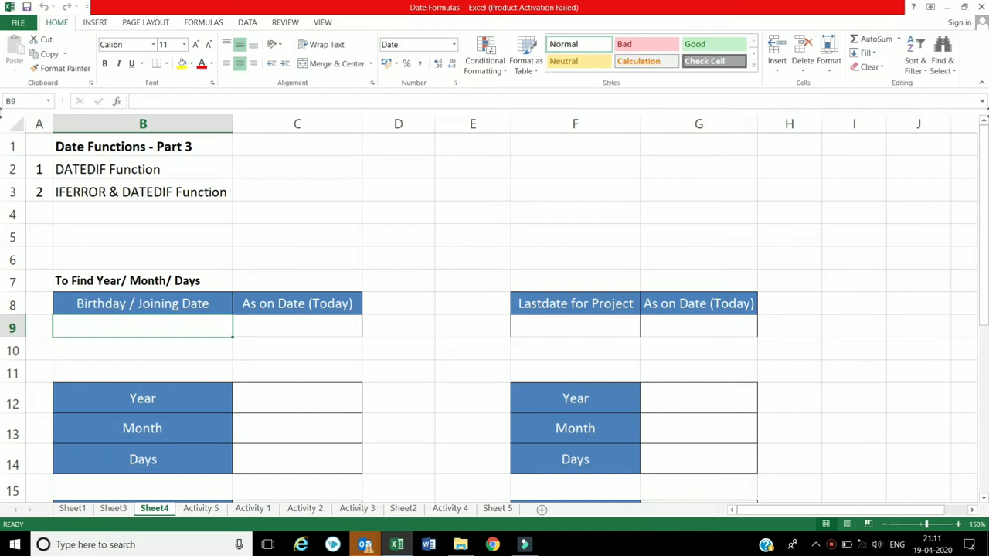
{"action": "type", "text": "20/8"}
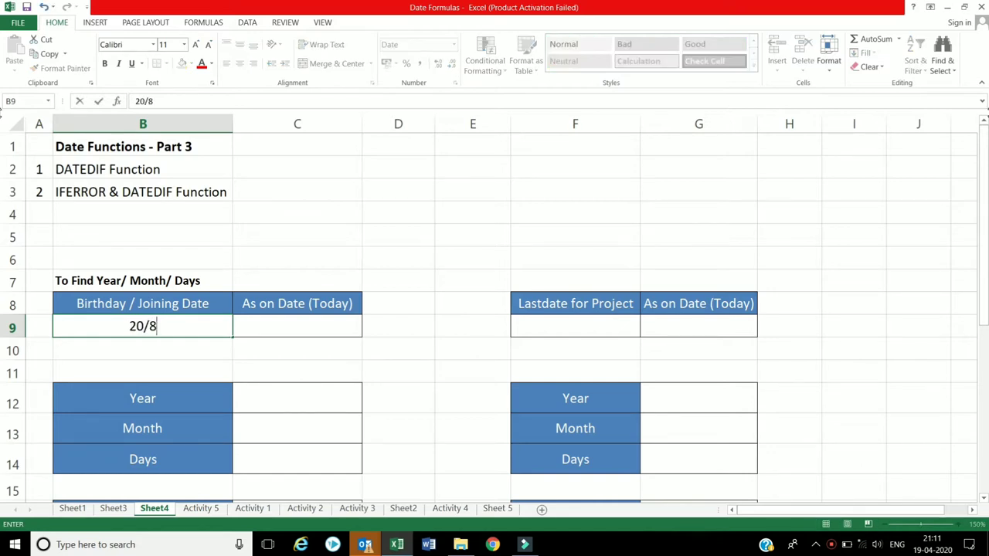
{"action": "type", "text": "/90"}
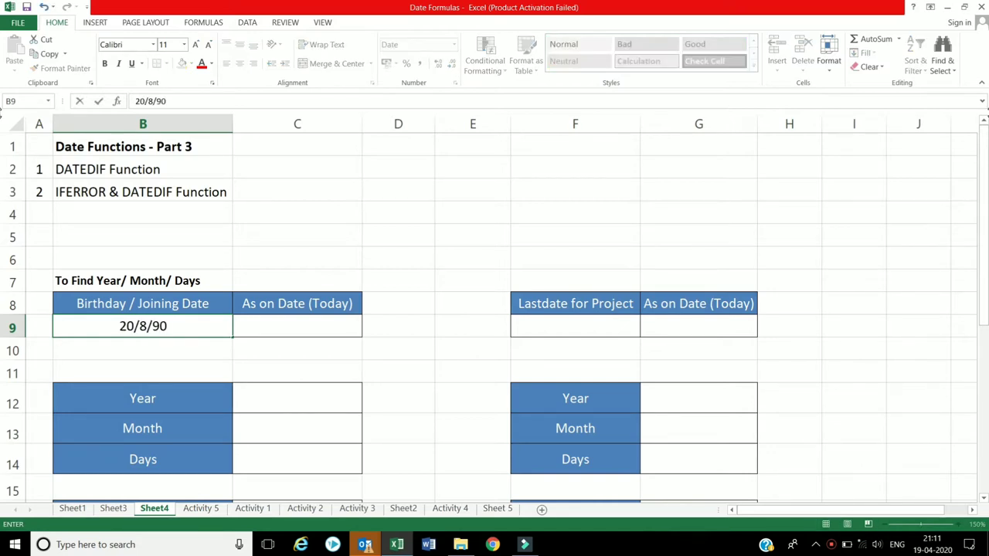
{"action": "key", "text": "Tab"}
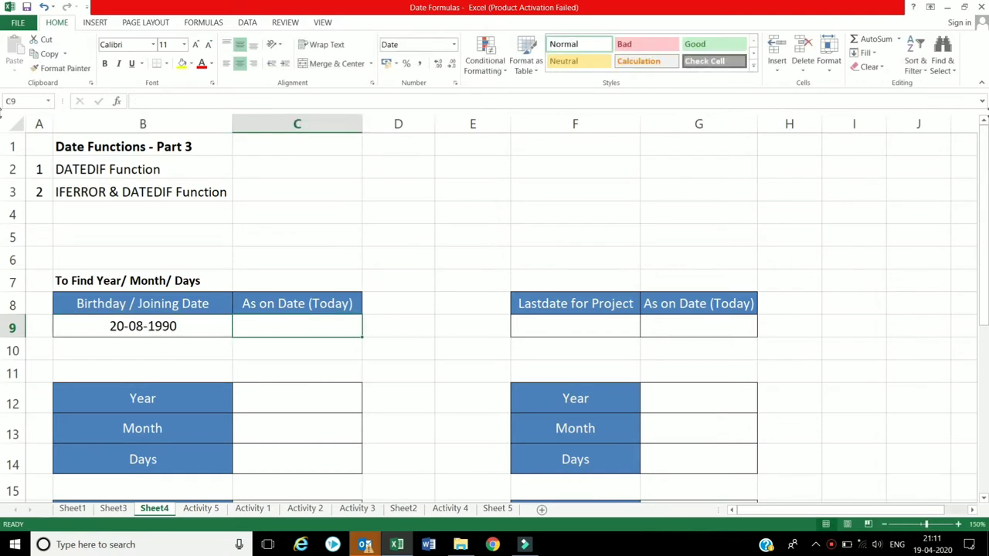
Put =TODAY() in C9 so the as-on date shows 19-04-2020
{"action": "type", "text": "="}
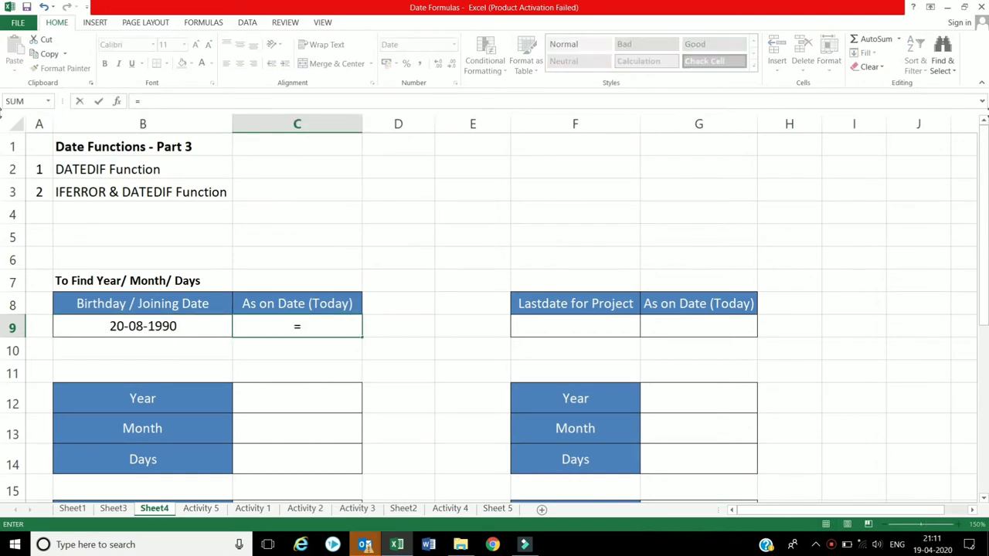
{"action": "type", "text": "tod"}
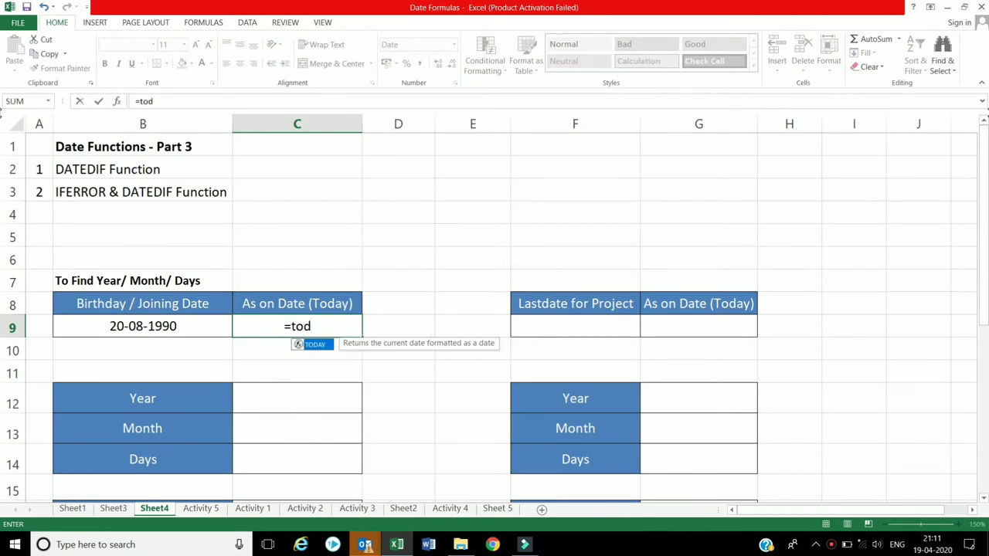
{"action": "type", "text": "ay"}
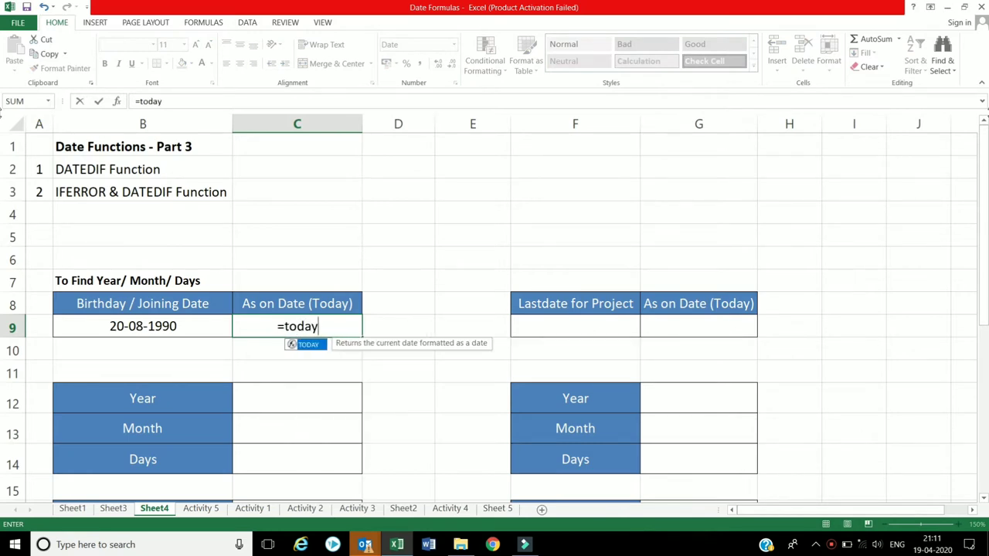
{"action": "type", "text": "()"}
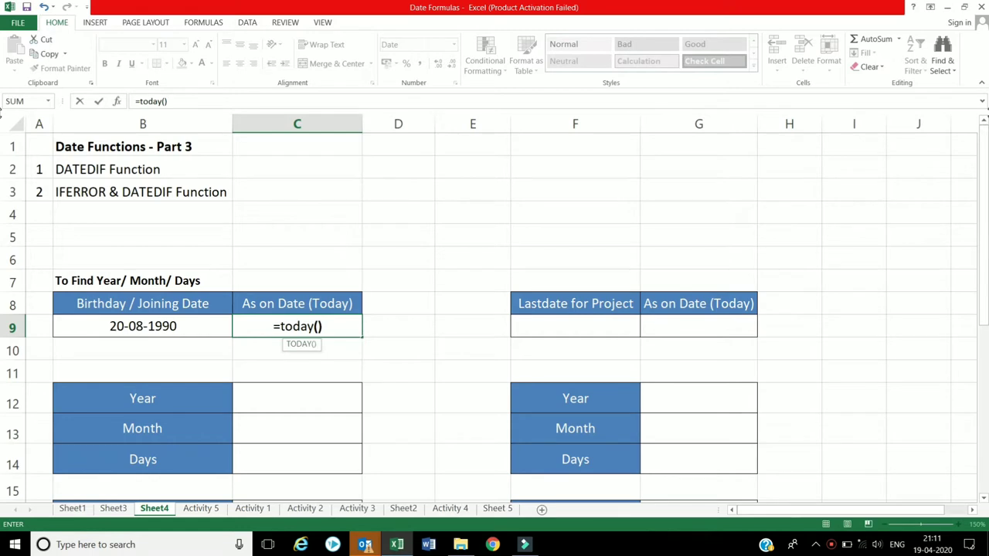
{"action": "key", "text": "Return"}
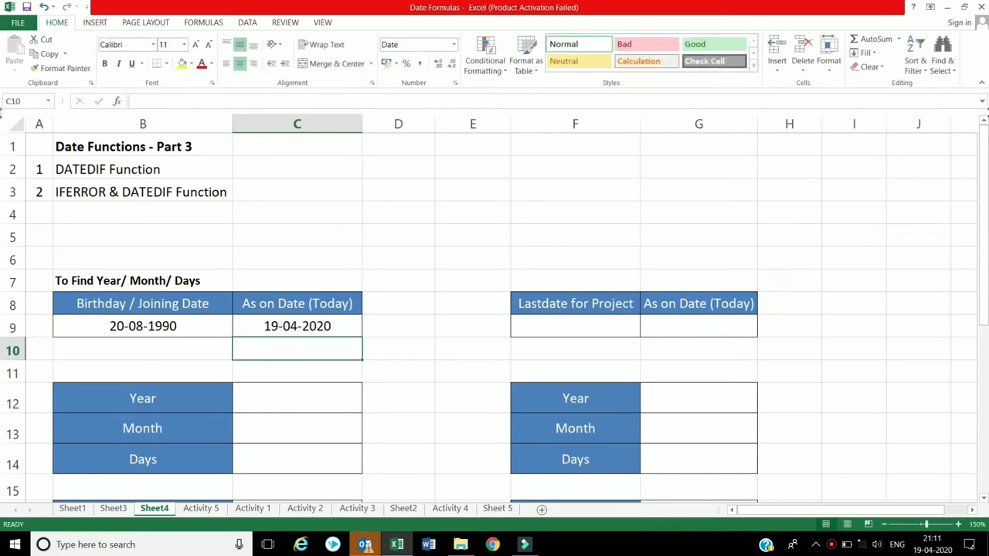
{"action": "key", "text": "Down"}
{"action": "key", "text": "Down"}
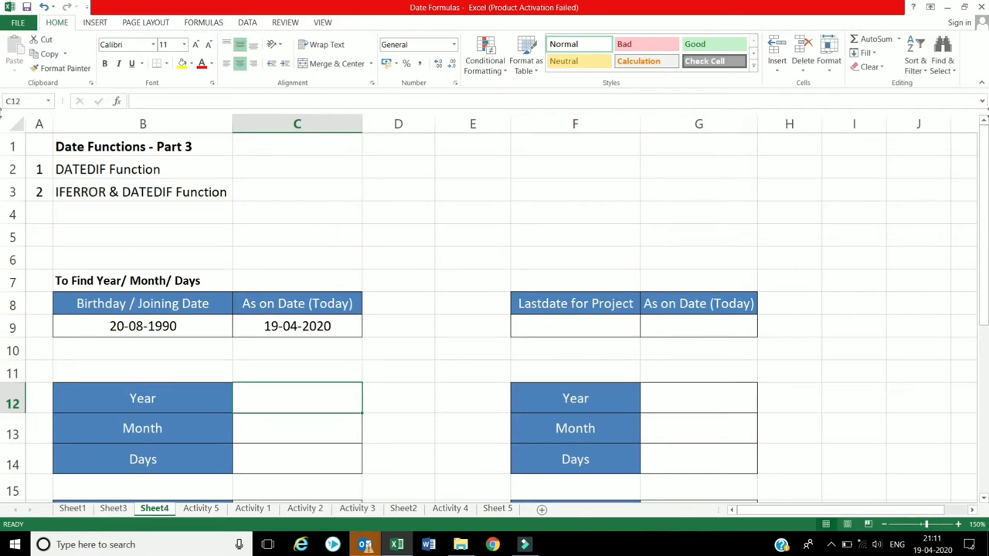
Enter =DATEDIF(B9,C9,"Y") in C12, giving 29 completed years
{"action": "type", "text": "="}
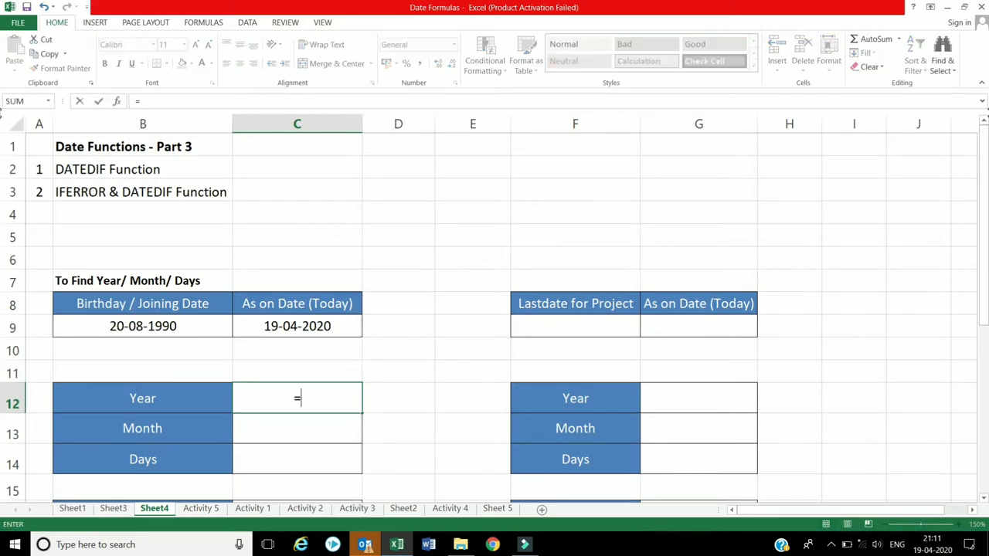
{"action": "type", "text": "date"}
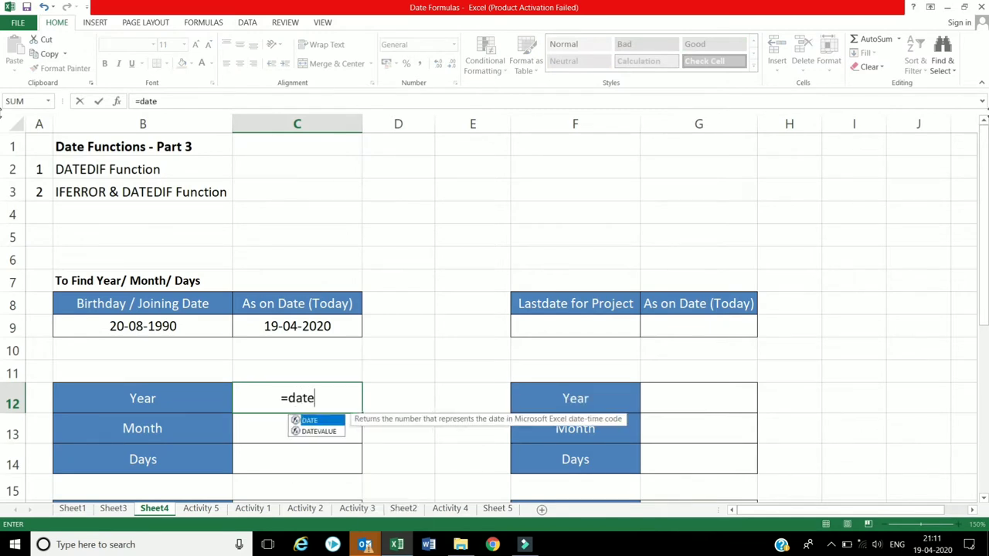
{"action": "type", "text": "dif"}
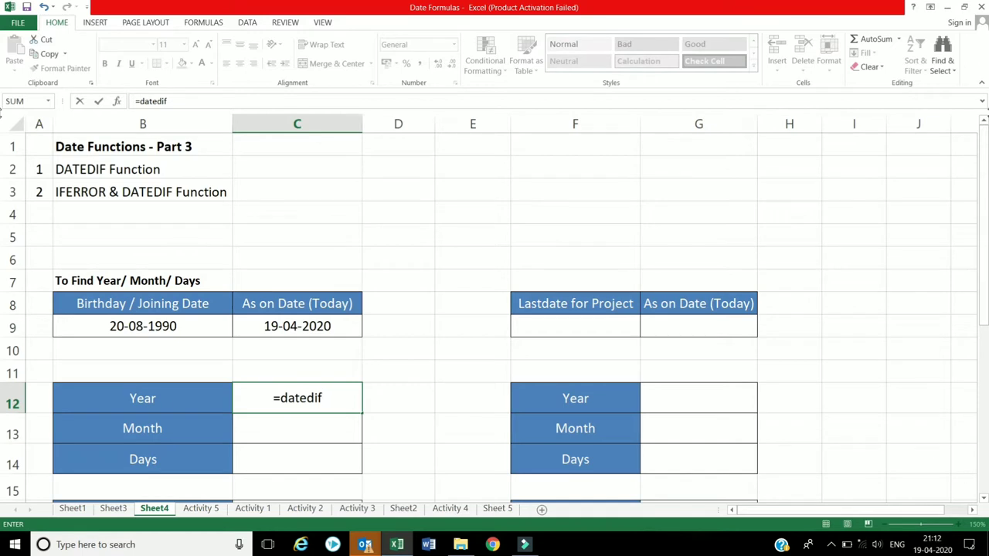
{"action": "type", "text": "("}
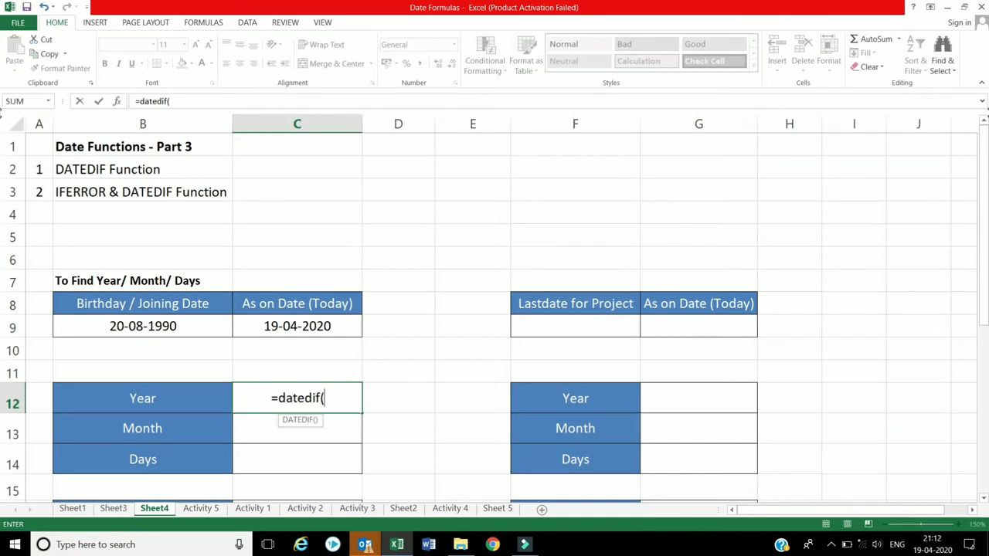
{"action": "left_click", "coordinate": [115, 327]}
{"action": "type", "text": ","}
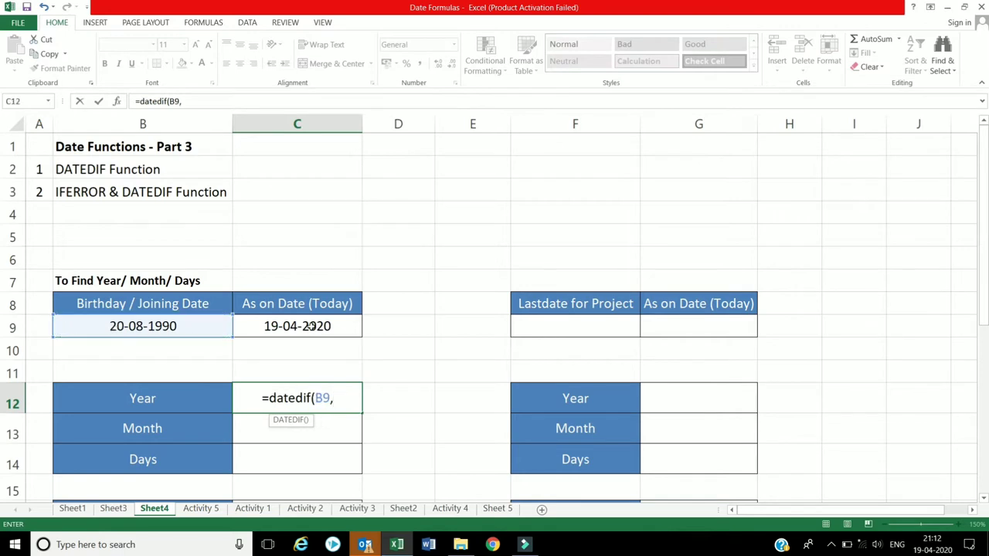
{"action": "left_click", "coordinate": [309, 326]}
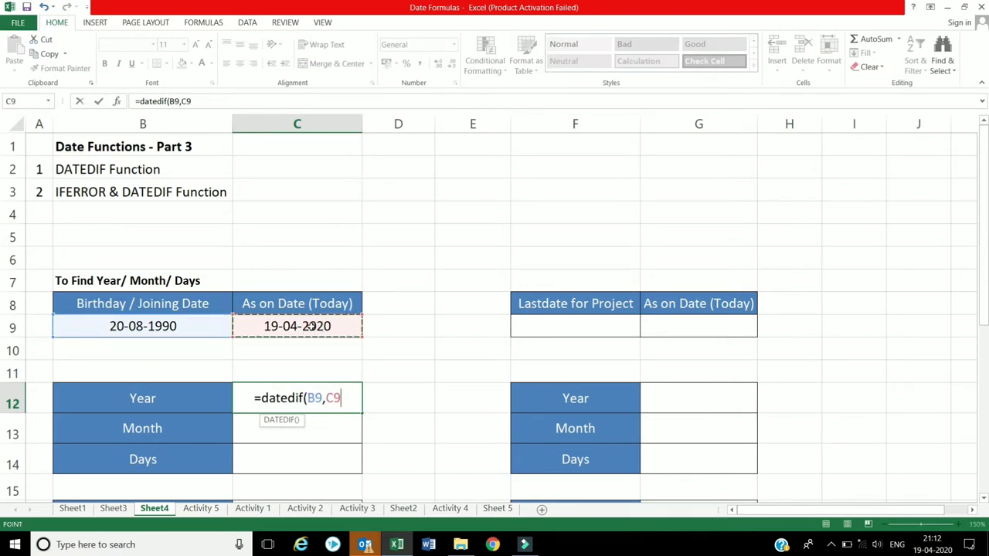
{"action": "type", "text": ",\""}
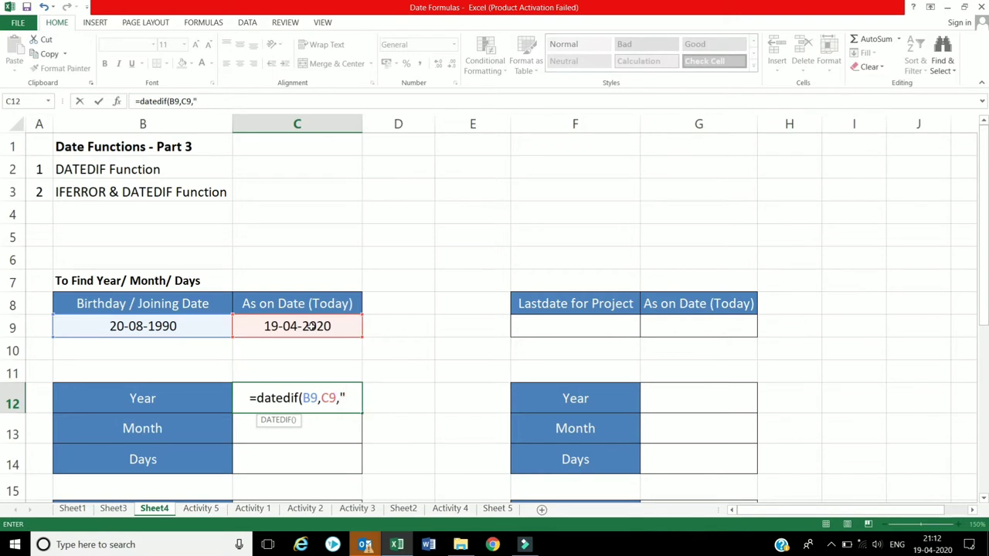
{"action": "type", "text": "Y\""}
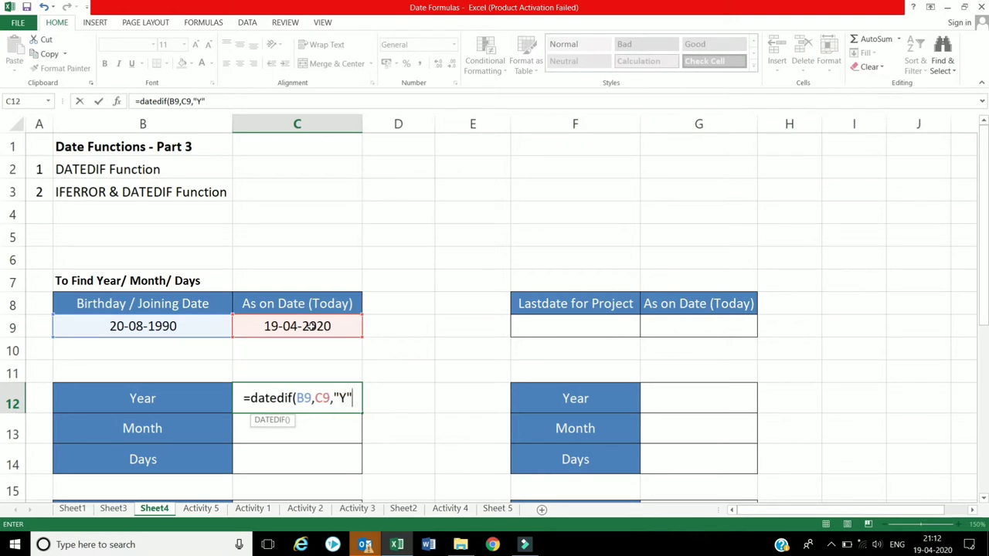
{"action": "type", "text": ")"}
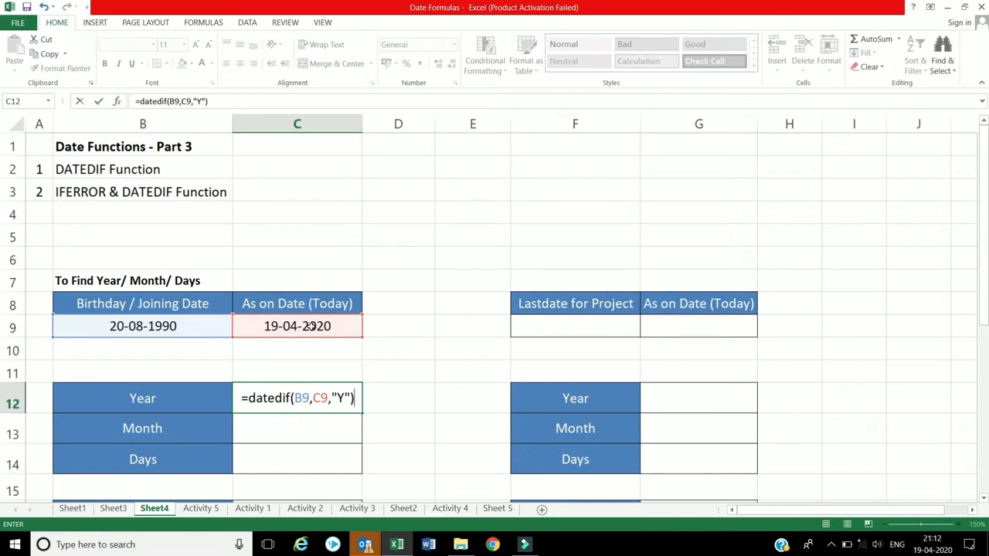
{"action": "key", "text": "Return"}
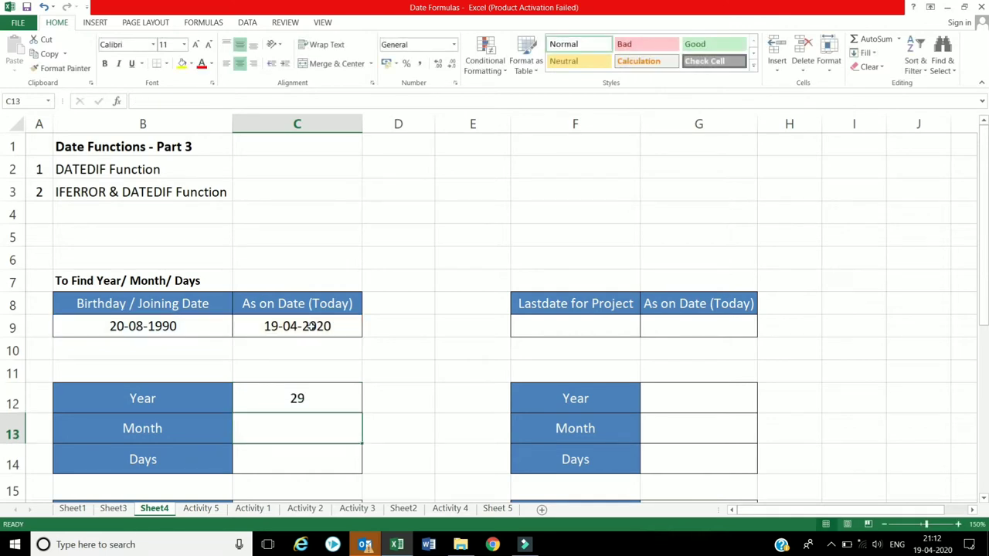
Enter =DATEDIF(B9,C9,"m") in C13, giving 355 total months
{"action": "type", "text": "="}
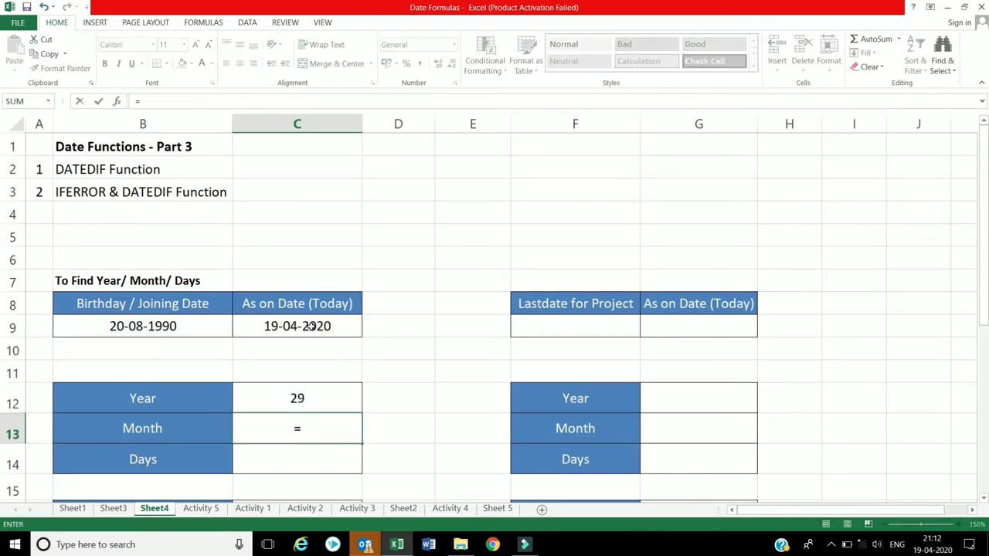
{"action": "type", "text": "date"}
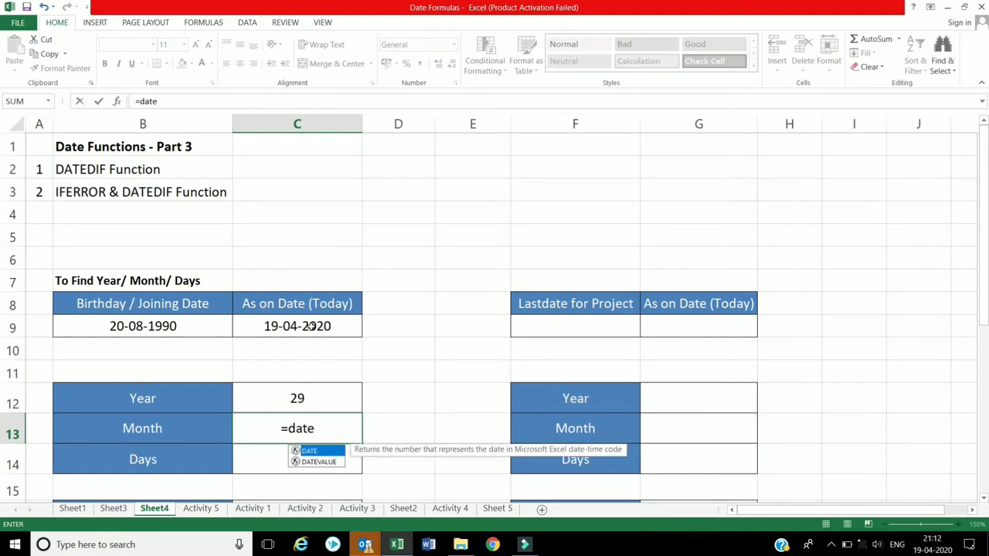
{"action": "type", "text": "dif"}
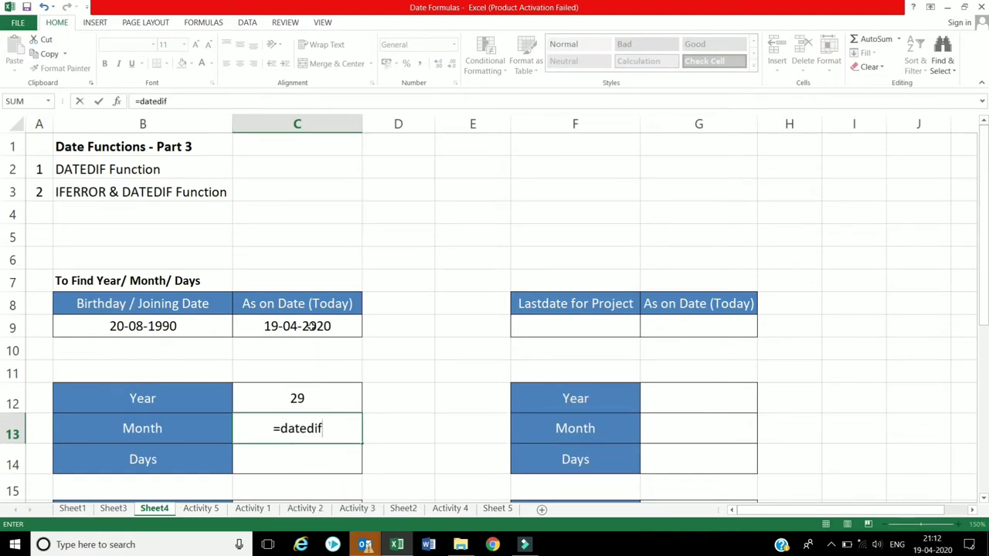
{"action": "type", "text": "("}
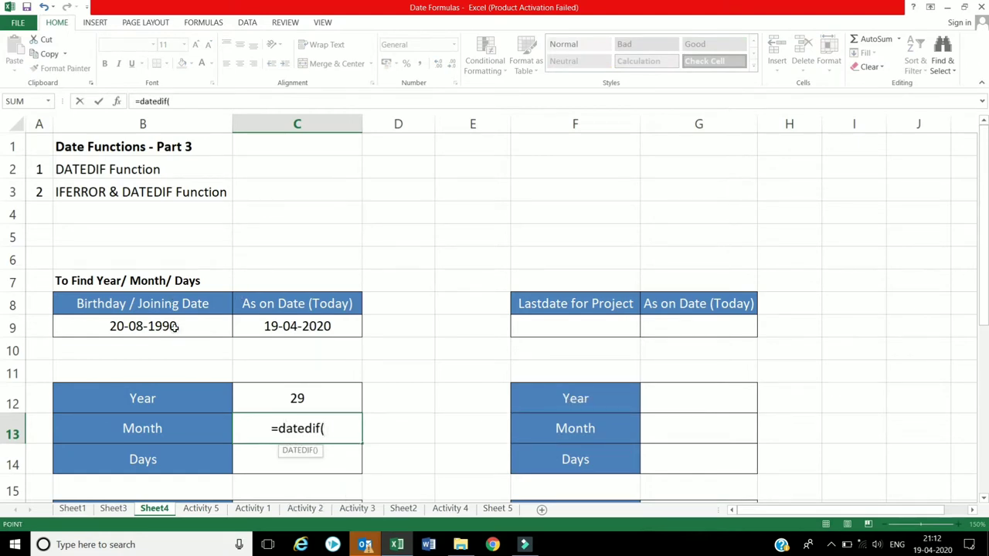
{"action": "left_click", "coordinate": [176, 327]}
{"action": "type", "text": ","}
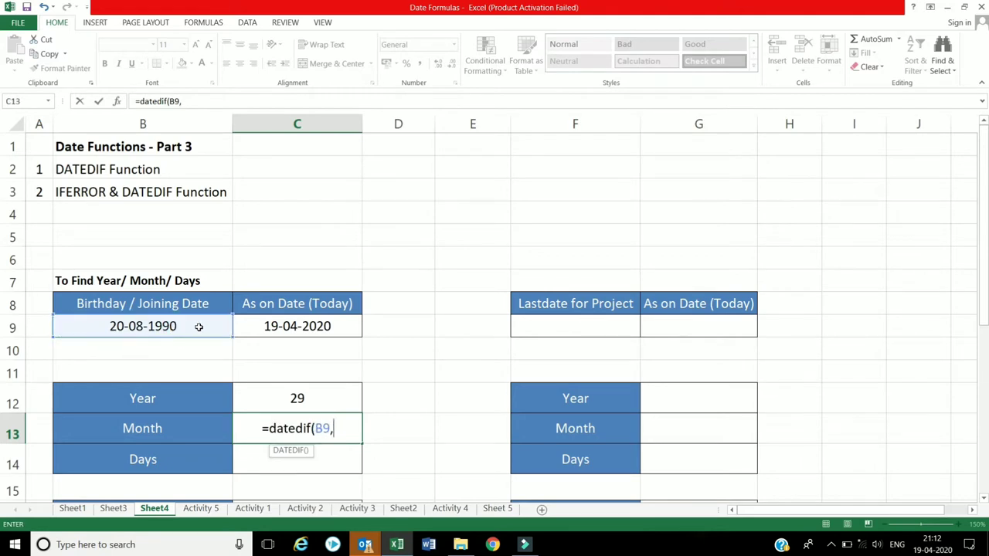
{"action": "left_click", "coordinate": [312, 328]}
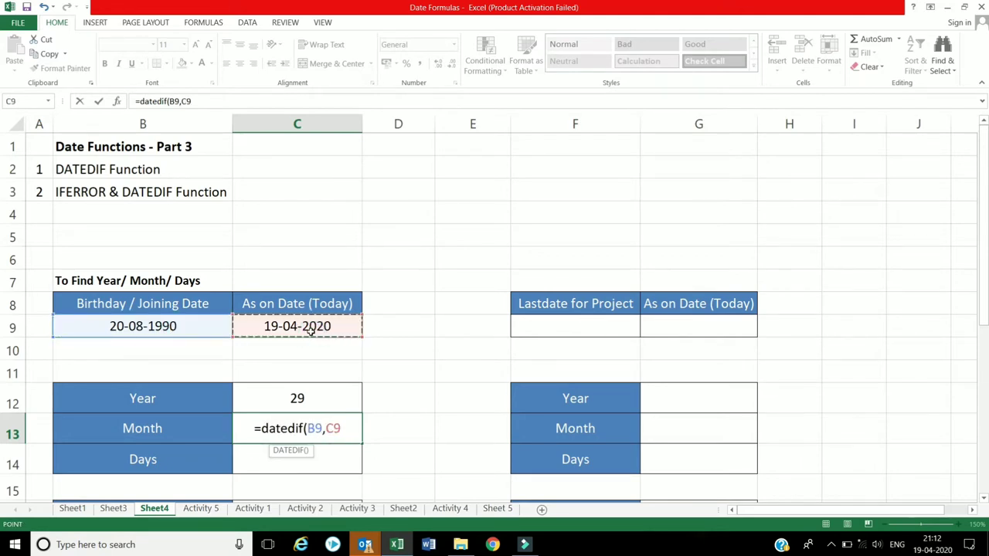
{"action": "type", "text": ","}
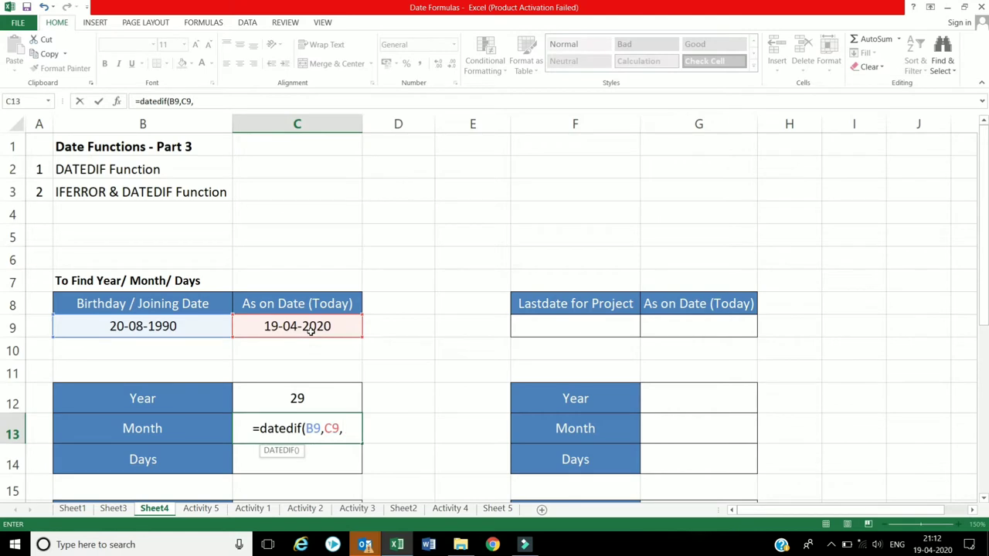
{"action": "type", "text": "\"m"}
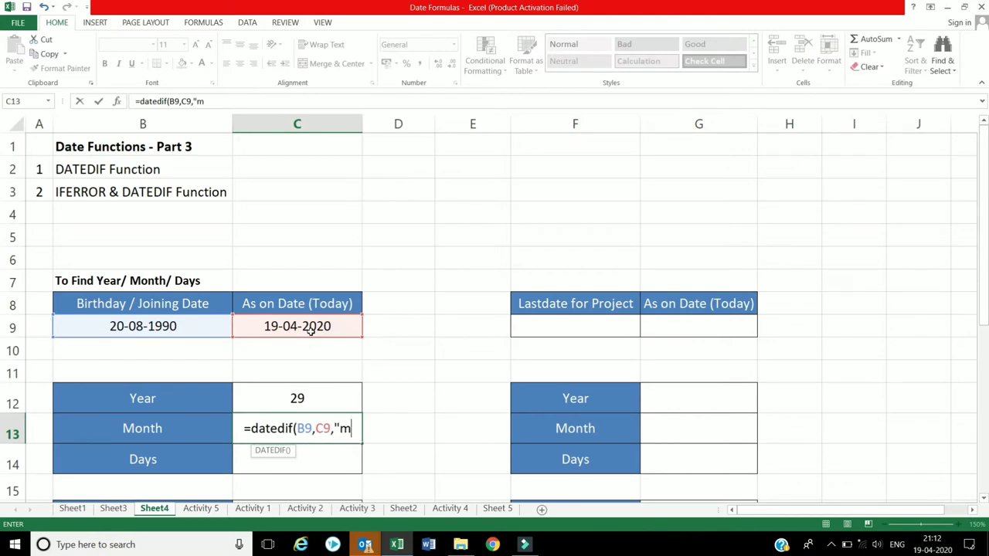
{"action": "type", "text": "\""}
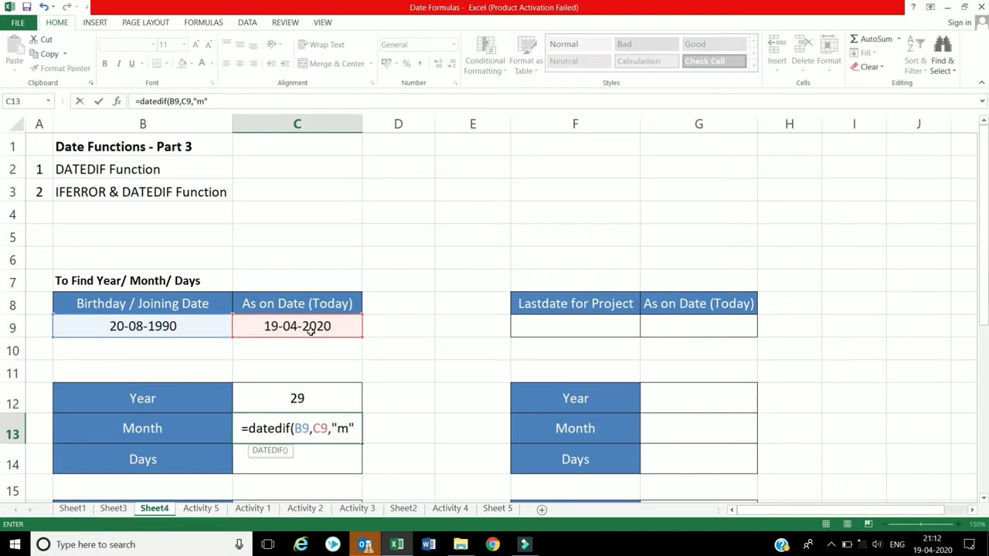
{"action": "type", "text": ")"}
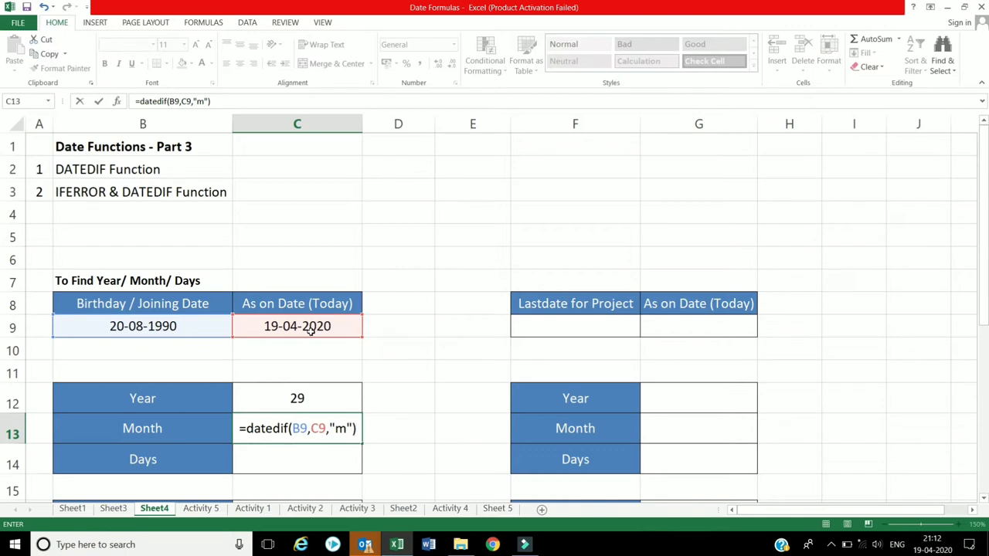
{"action": "key", "text": "Return"}
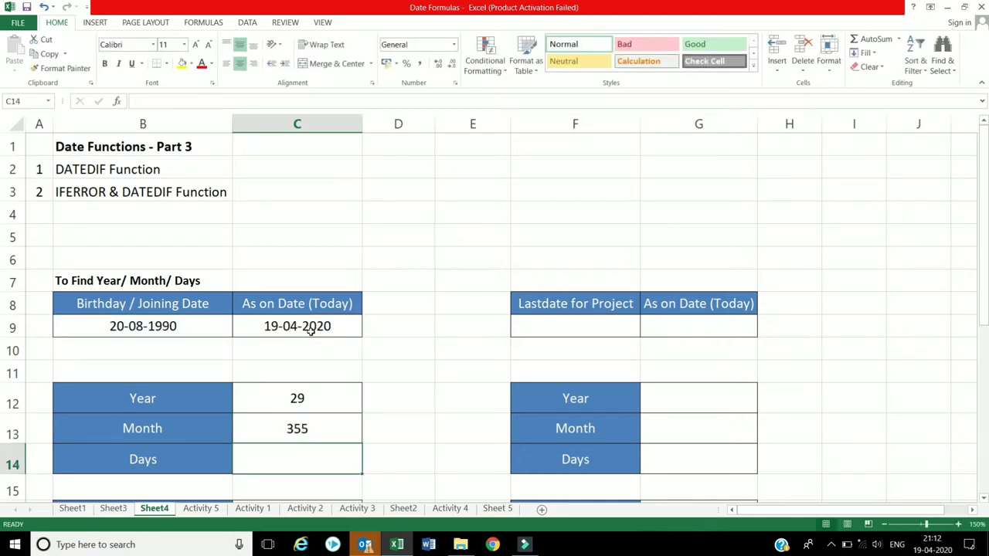
Enter =DATEDIF(B9,C9,"D") in C14 for 10835 days, then go to the second table's Year cell
{"action": "type", "text": "="}
{"action": "type", "text": "d"}
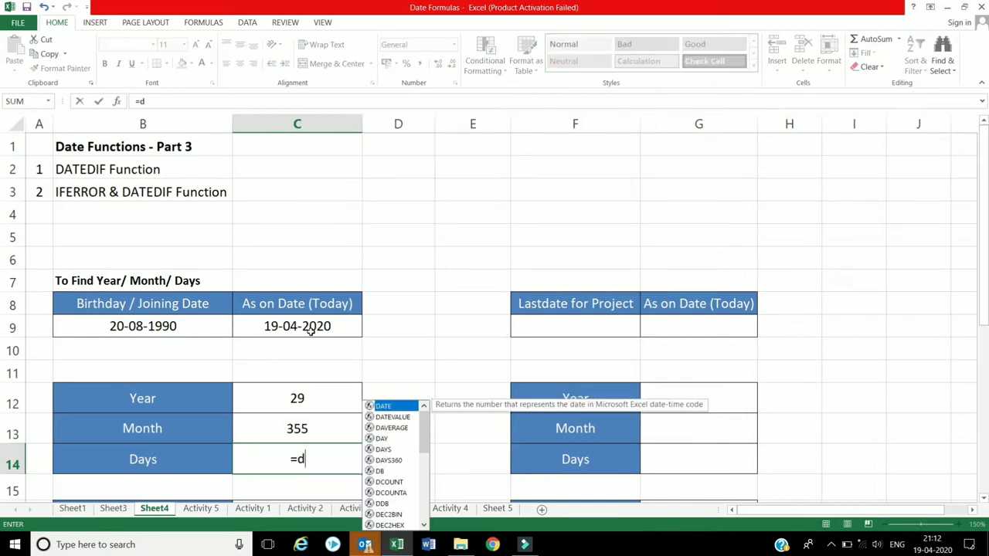
{"action": "type", "text": "ated"}
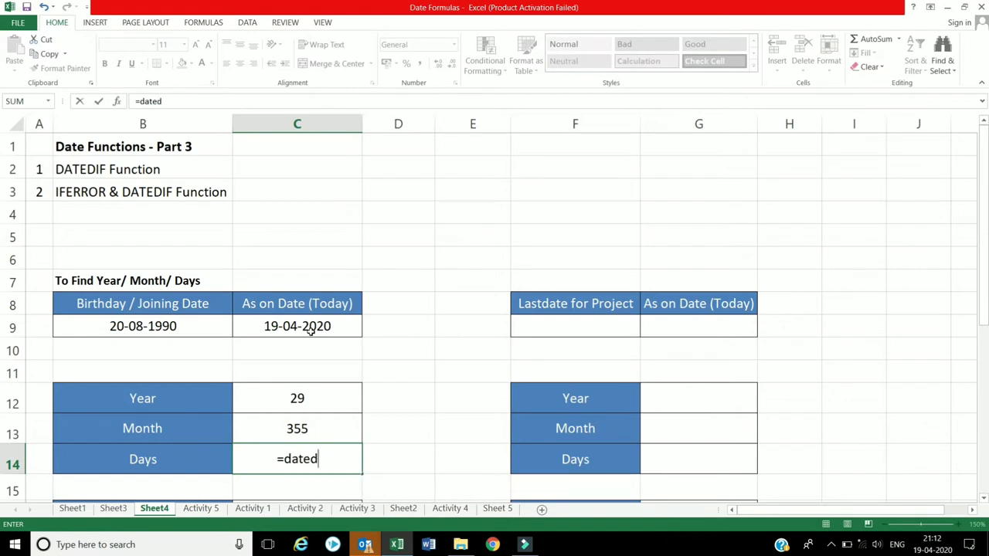
{"action": "type", "text": "if("}
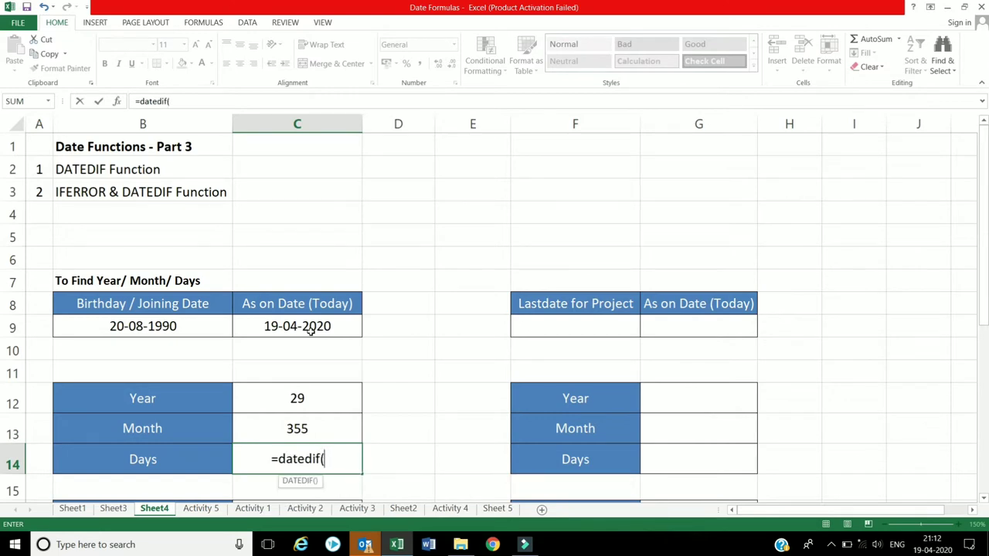
{"action": "left_click", "coordinate": [162, 325]}
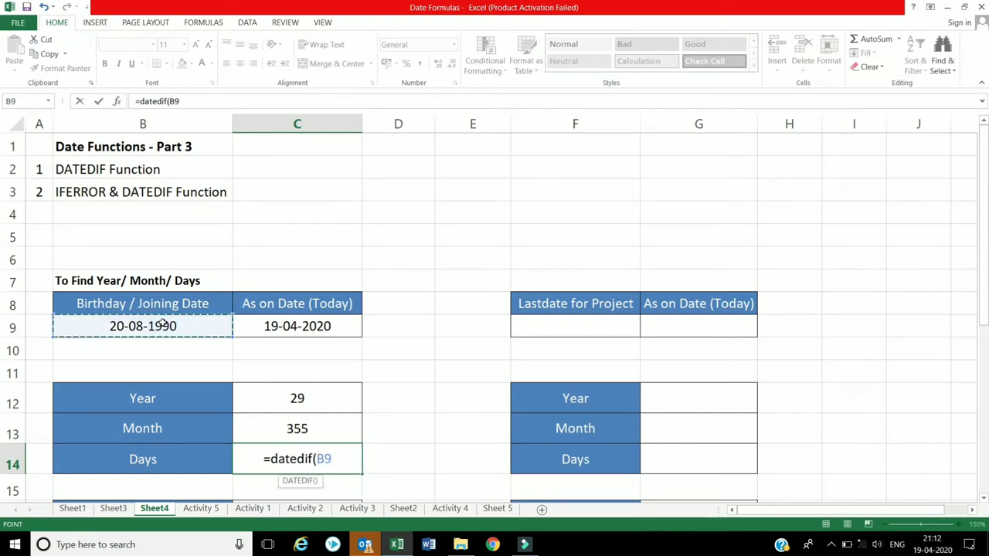
{"action": "type", "text": ","}
{"action": "left_click", "coordinate": [253, 326]}
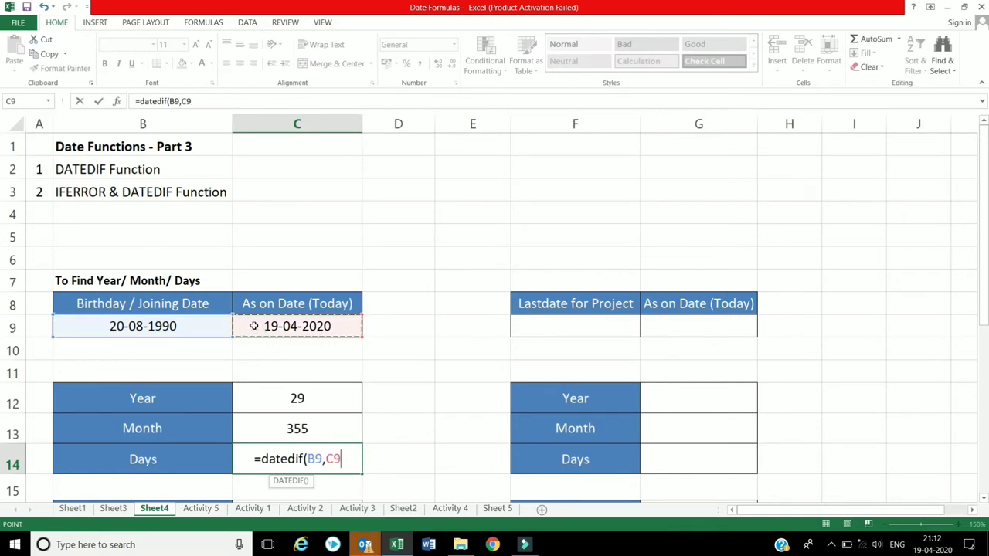
{"action": "type", "text": ",\""}
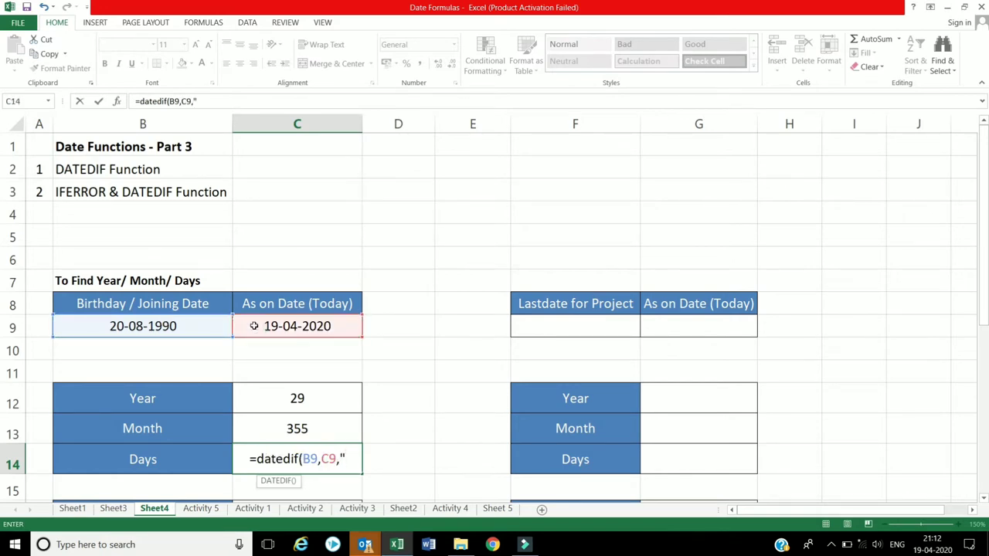
{"action": "type", "text": "D\""}
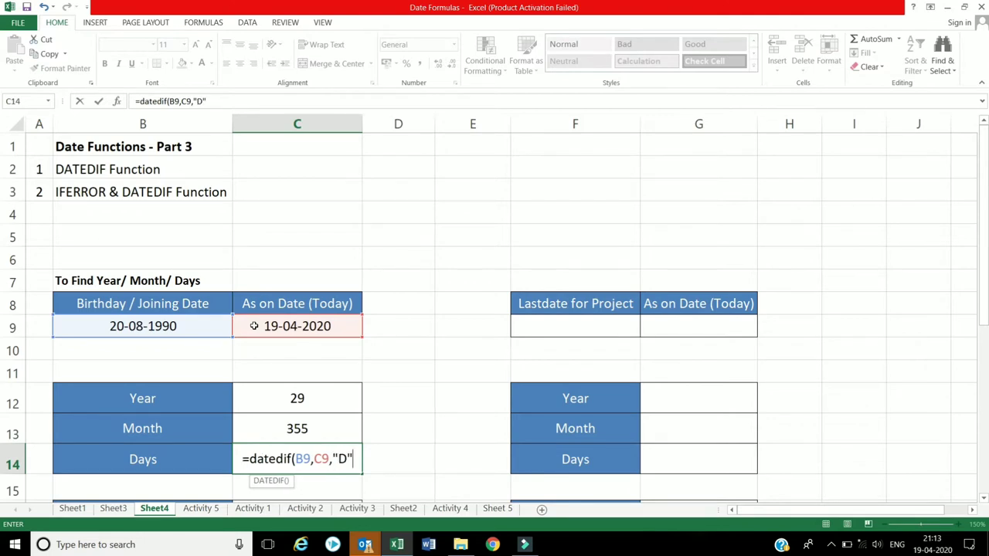
{"action": "type", "text": ")"}
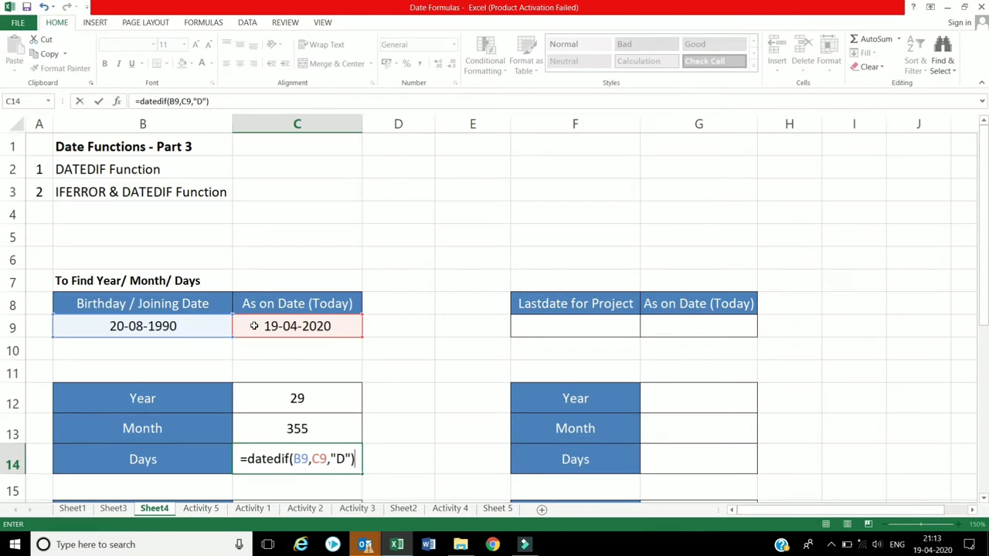
{"action": "key", "text": "Return"}
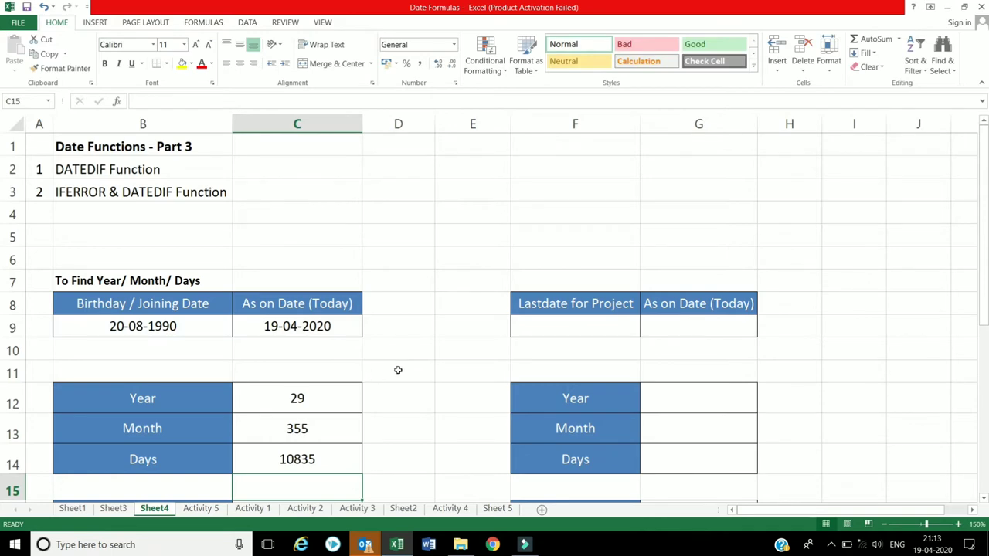
{"action": "scroll", "coordinate": [398, 370], "scroll_direction": "down", "scroll_amount": 2}
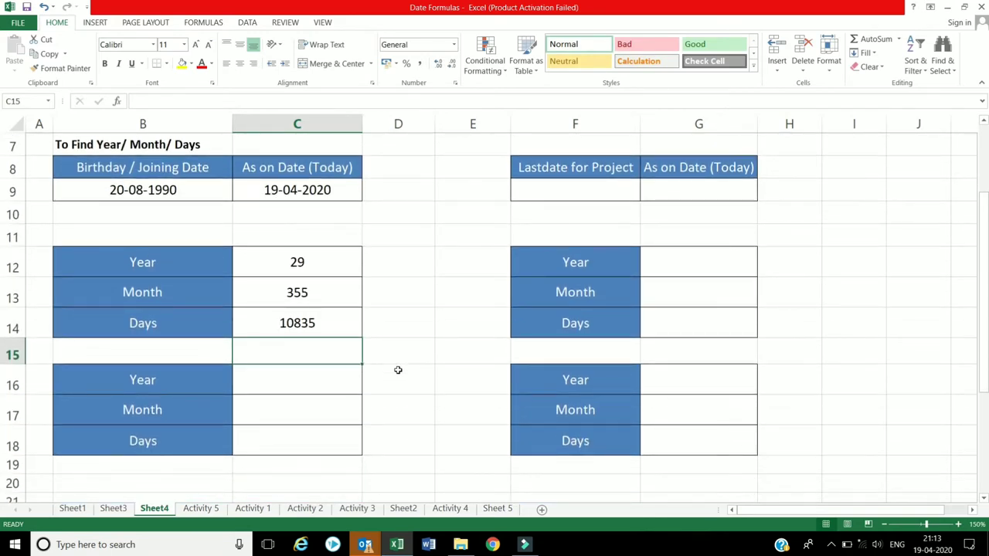
{"action": "left_click", "coordinate": [307, 379]}
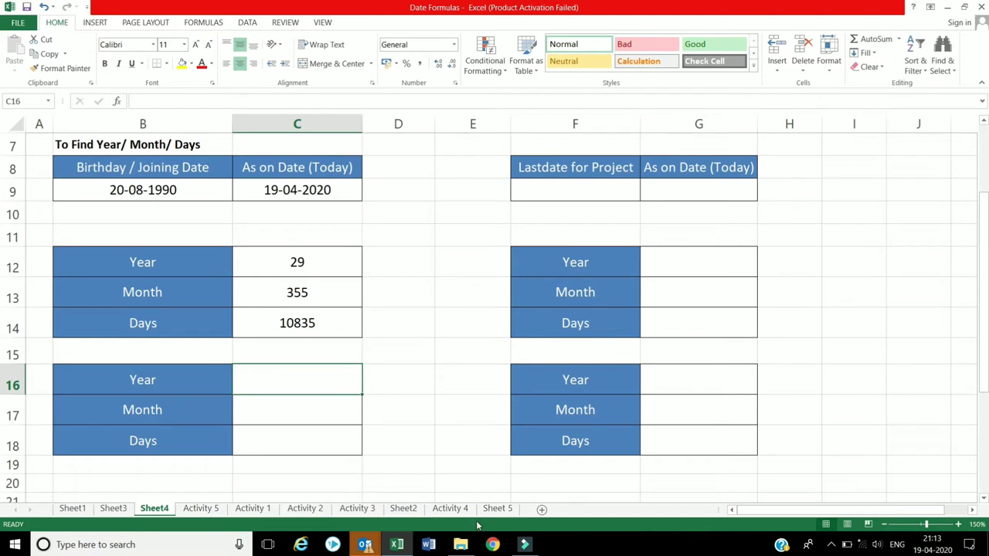
Enter =DATEDIF(B9,C9,"Y") in C16, returning 29 years in the second table
{"action": "type", "text": "="}
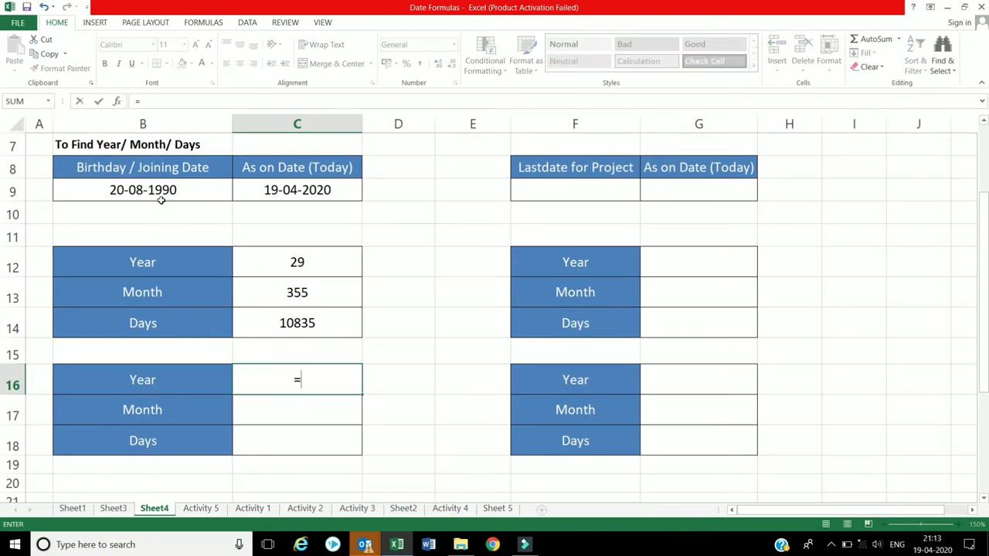
{"action": "type", "text": "da"}
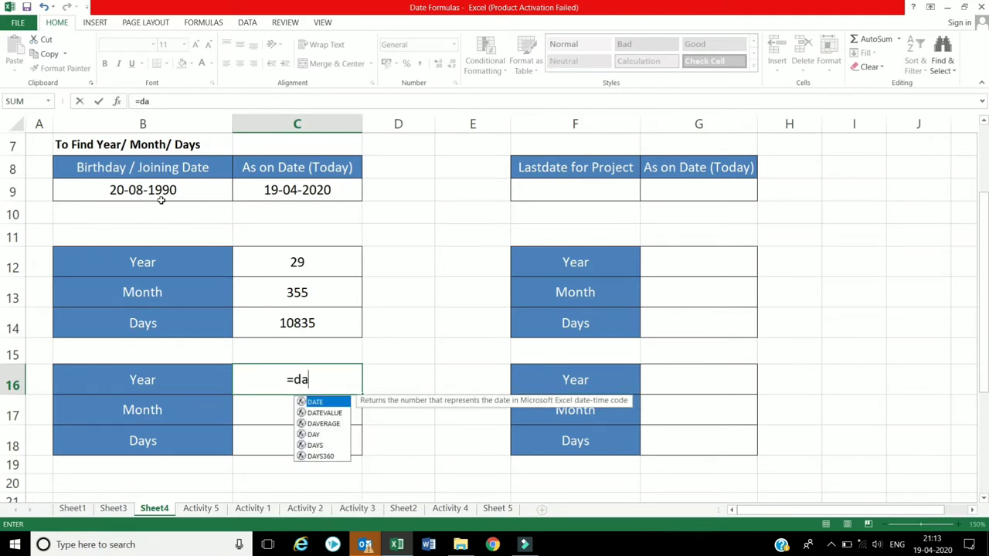
{"action": "type", "text": "tedi"}
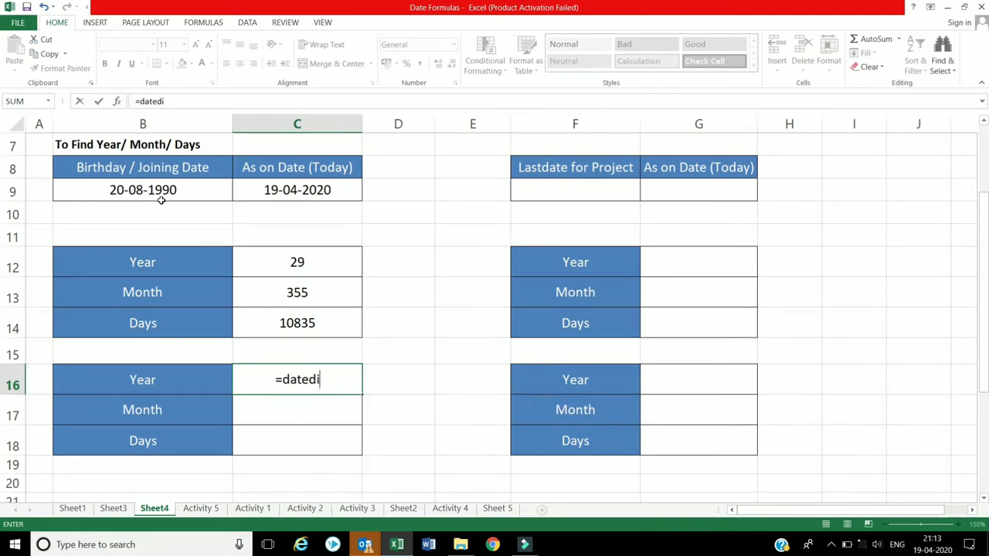
{"action": "type", "text": "f"}
{"action": "type", "text": "("}
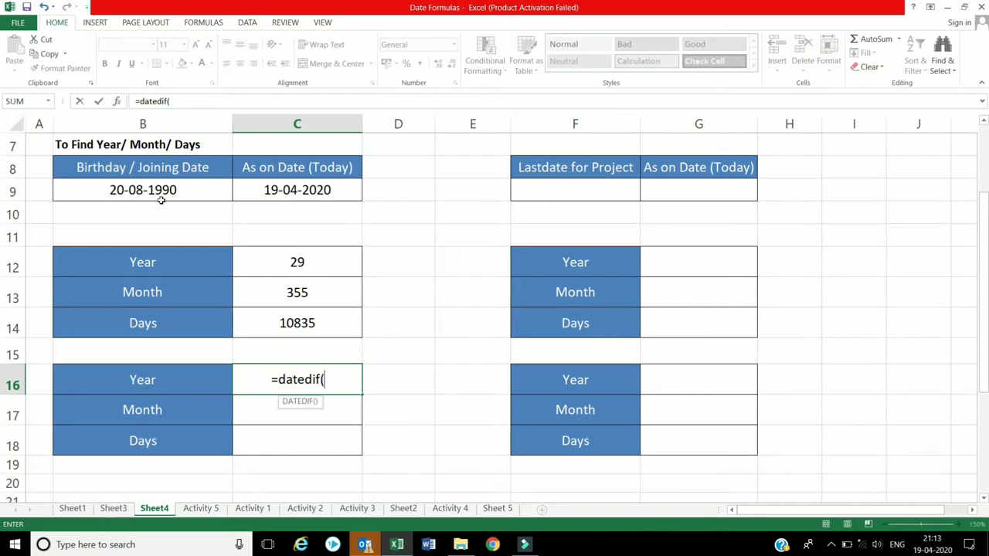
{"action": "left_click", "coordinate": [161, 200]}
{"action": "type", "text": ","}
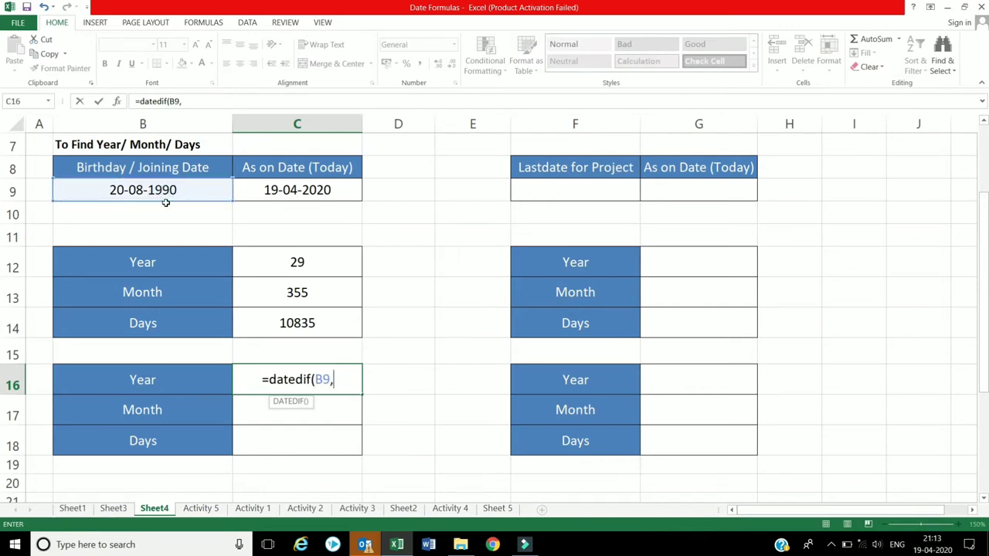
{"action": "left_click", "coordinate": [270, 192]}
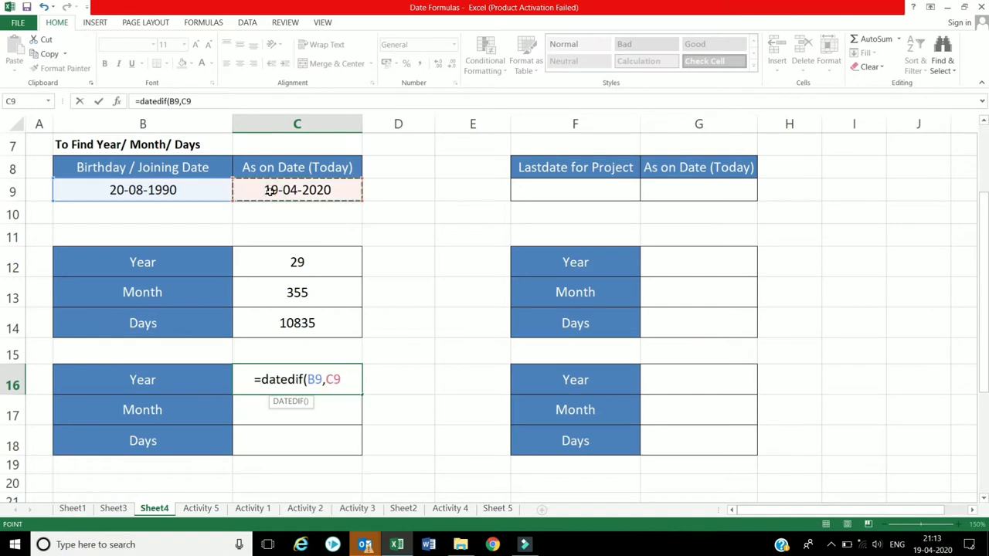
{"action": "type", "text": ",\""}
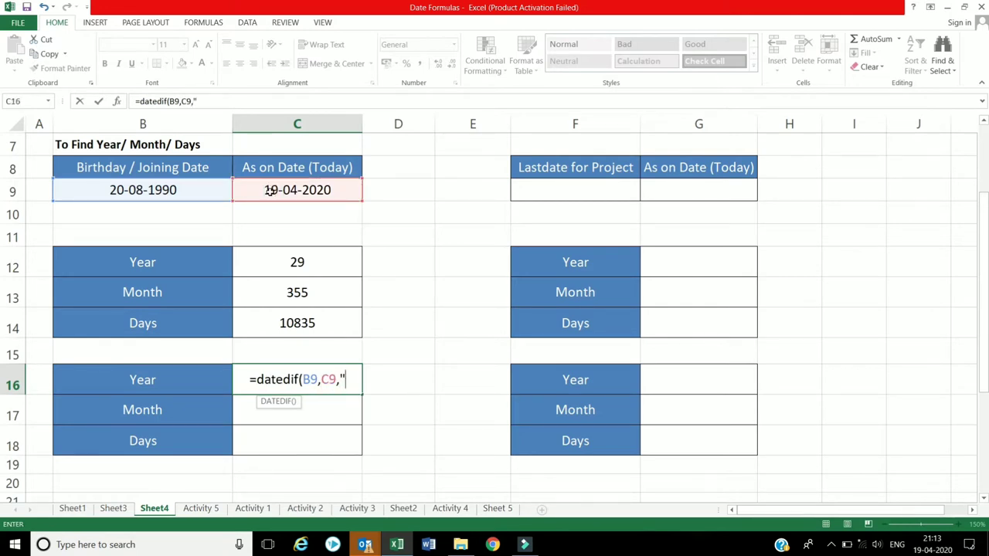
{"action": "type", "text": "Y\""}
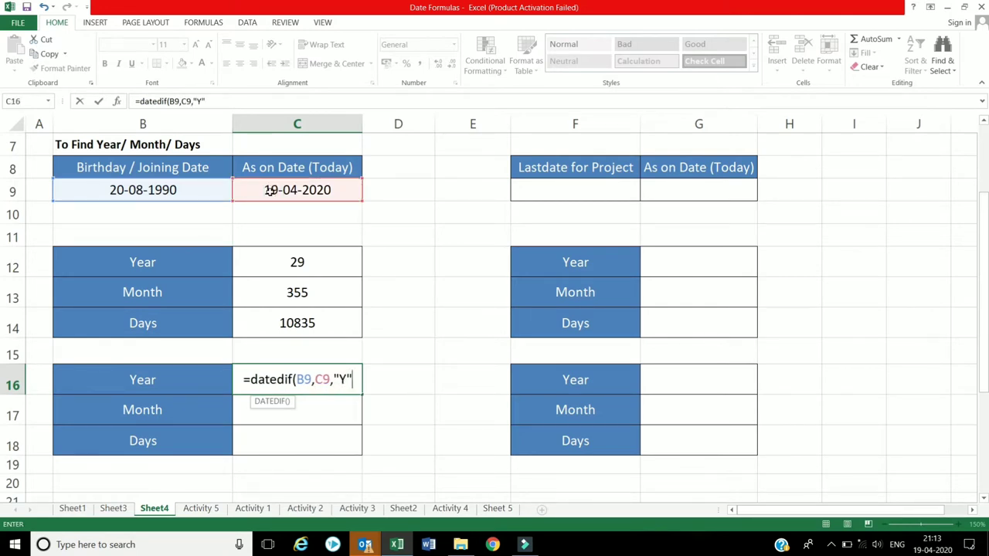
{"action": "type", "text": ")"}
{"action": "key", "text": "Return"}
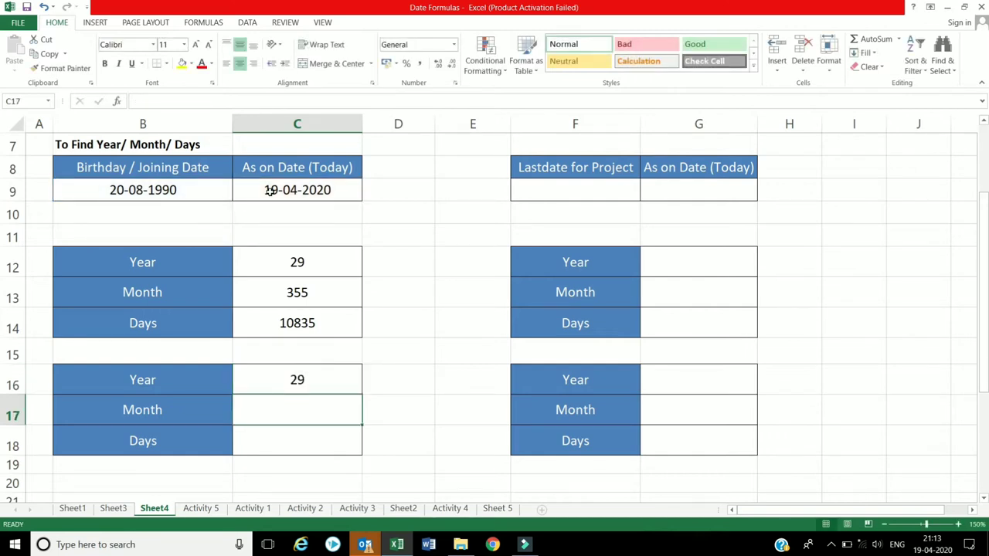
Enter =DATEDIF(B9,C9,"YM") in C17, returning 7 leftover months
{"action": "type", "text": "=dated"}
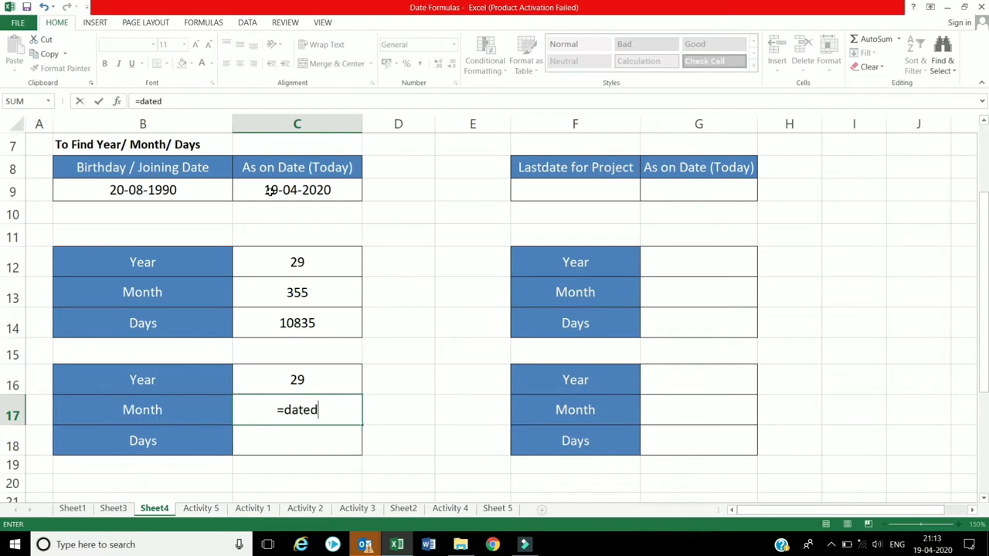
{"action": "type", "text": "if"}
{"action": "type", "text": "("}
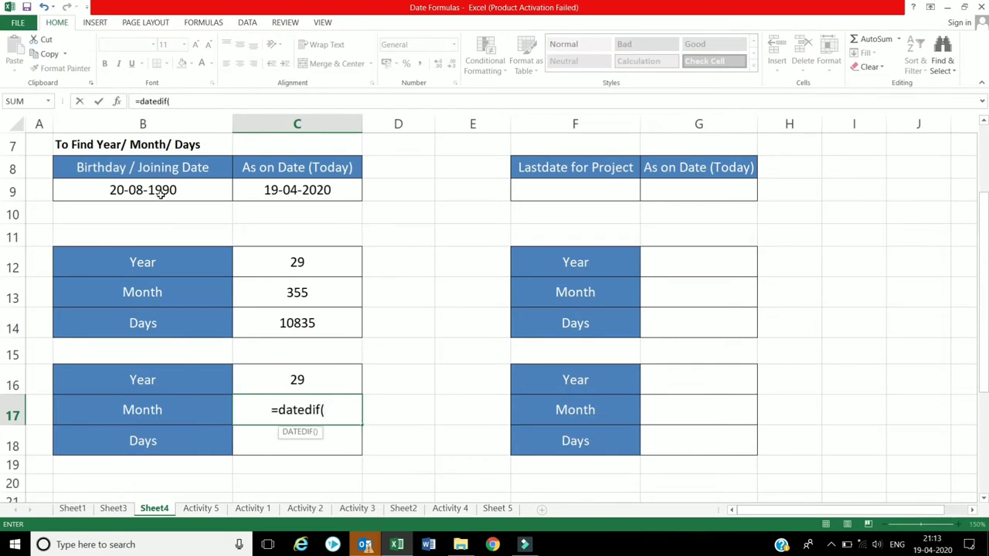
{"action": "left_click", "coordinate": [160, 194]}
{"action": "type", "text": ","}
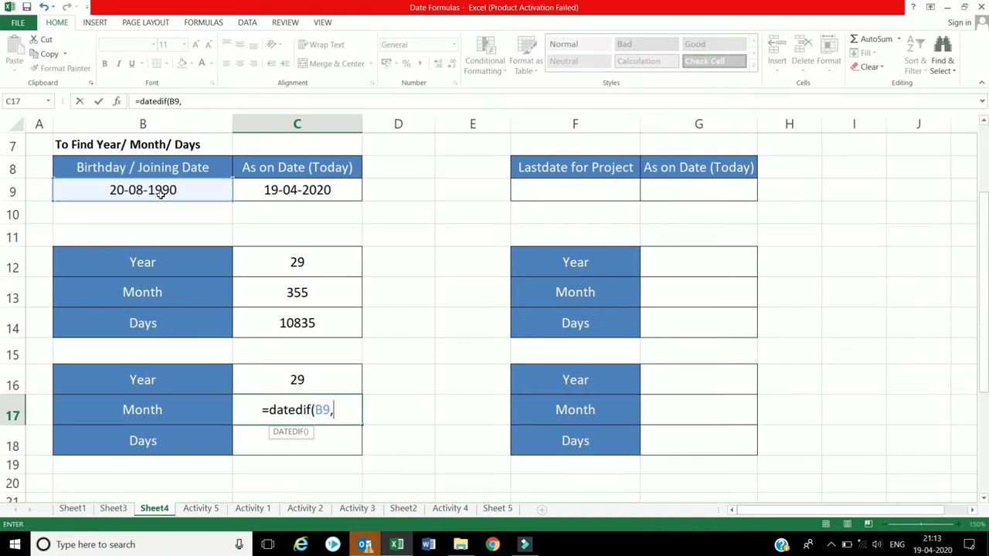
{"action": "left_click", "coordinate": [263, 191]}
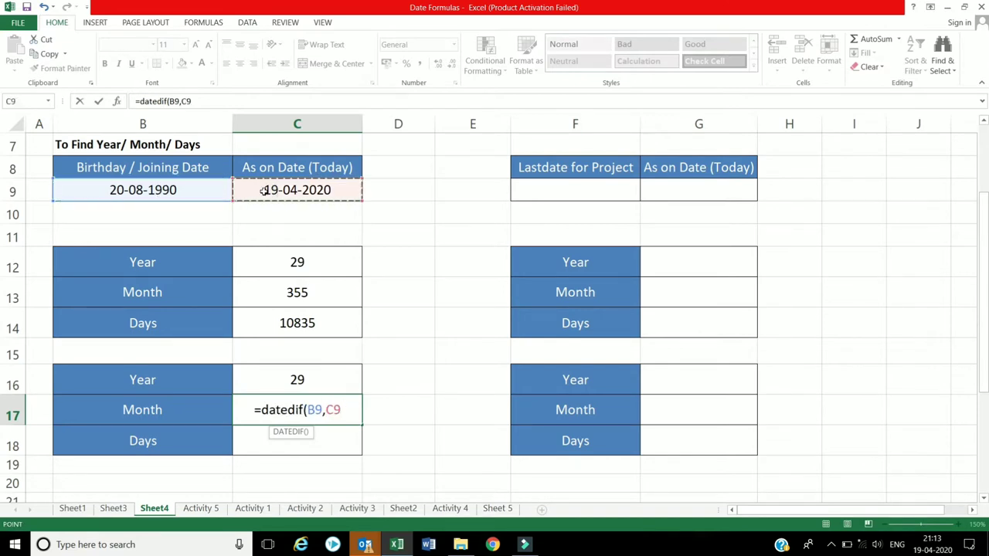
{"action": "type", "text": ",\""}
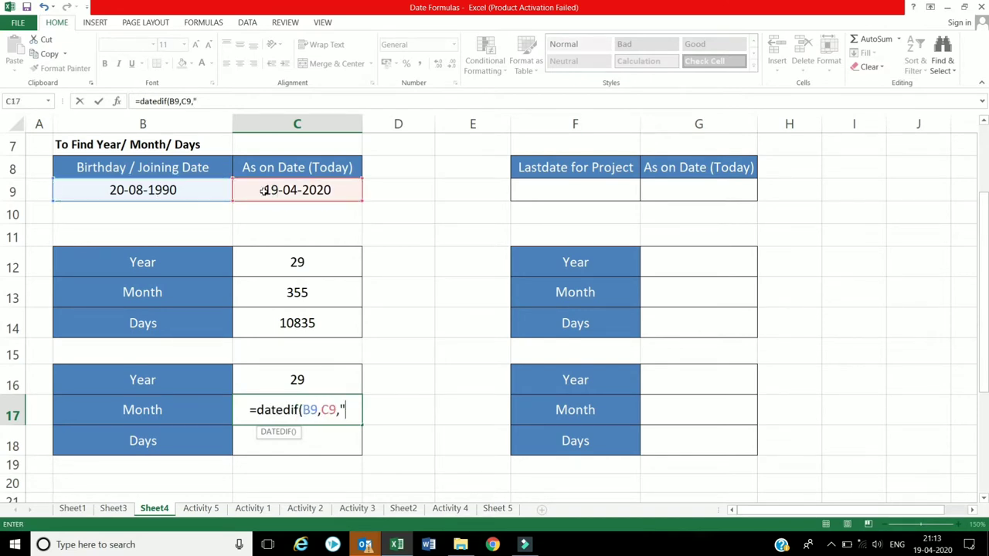
{"action": "type", "text": "YM"}
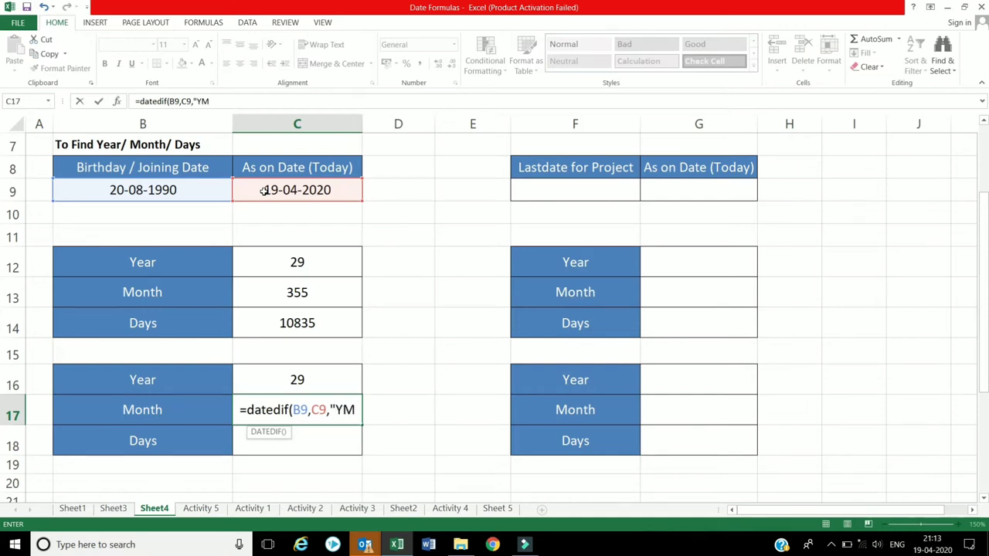
{"action": "type", "text": "\")"}
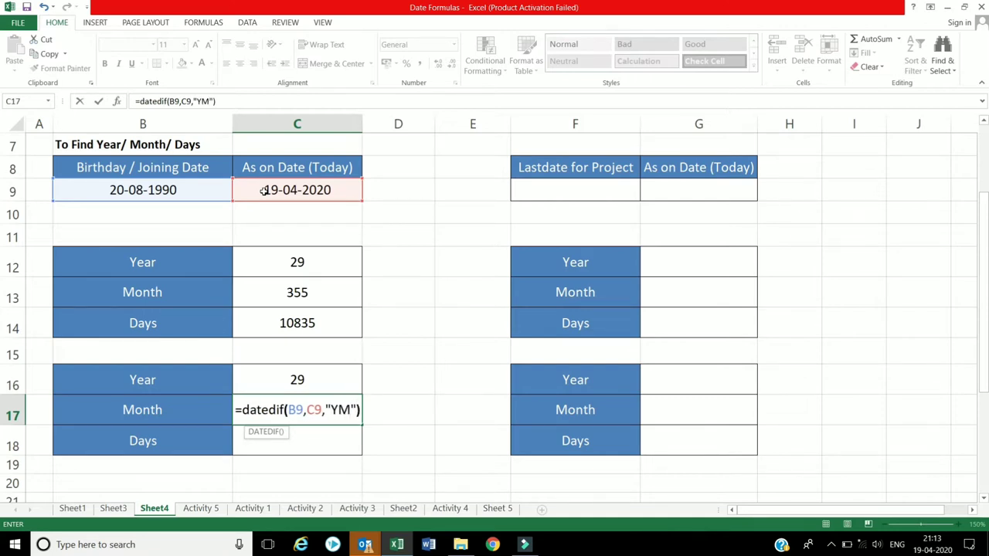
{"action": "key", "text": "Return"}
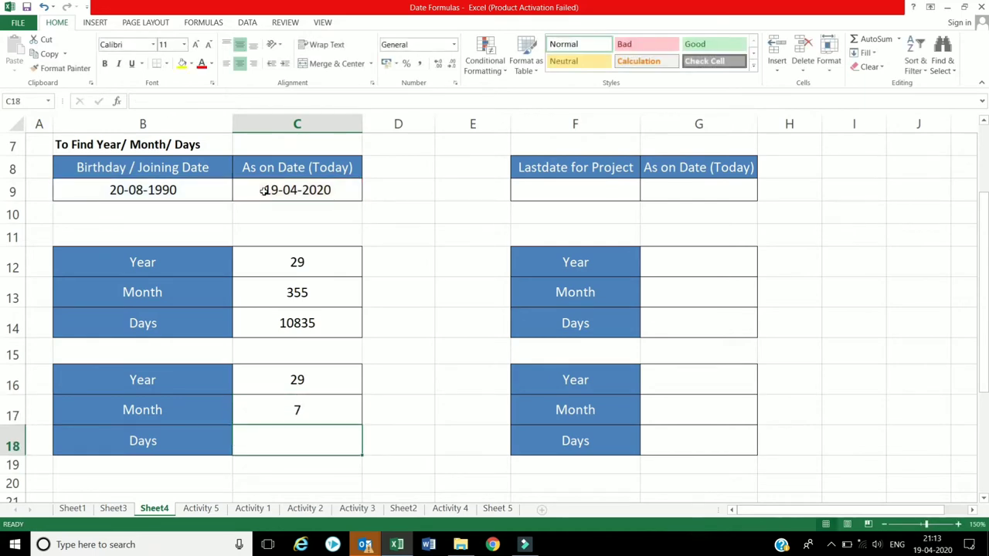
Enter =DATEDIF(B9,C9,"MD") in C18, returning 30 leftover days
{"action": "type", "text": "="}
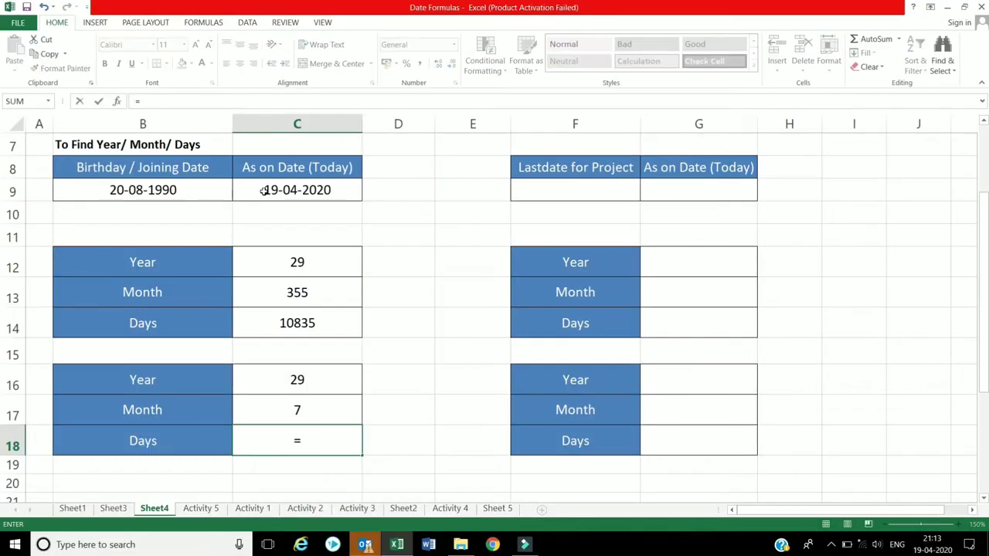
{"action": "type", "text": "dated"}
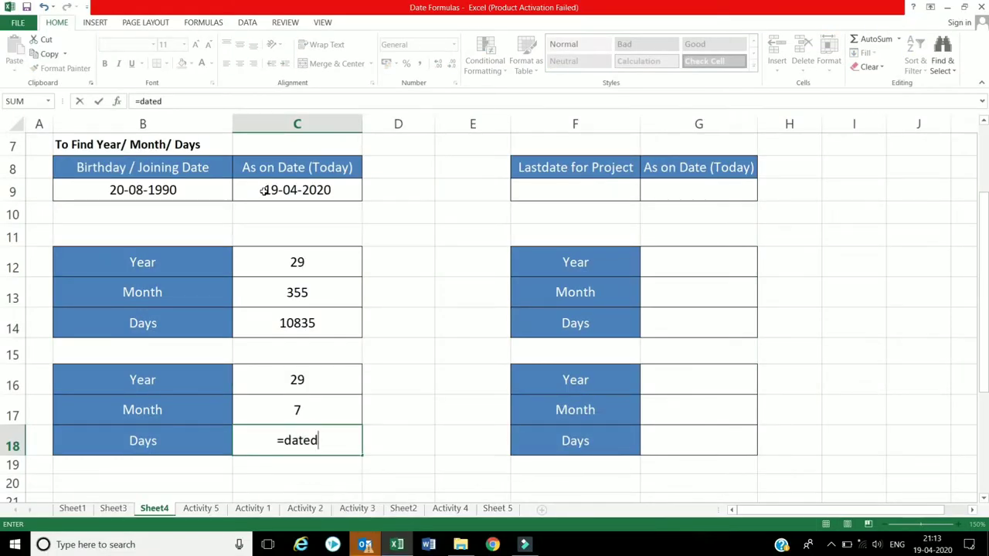
{"action": "type", "text": "if("}
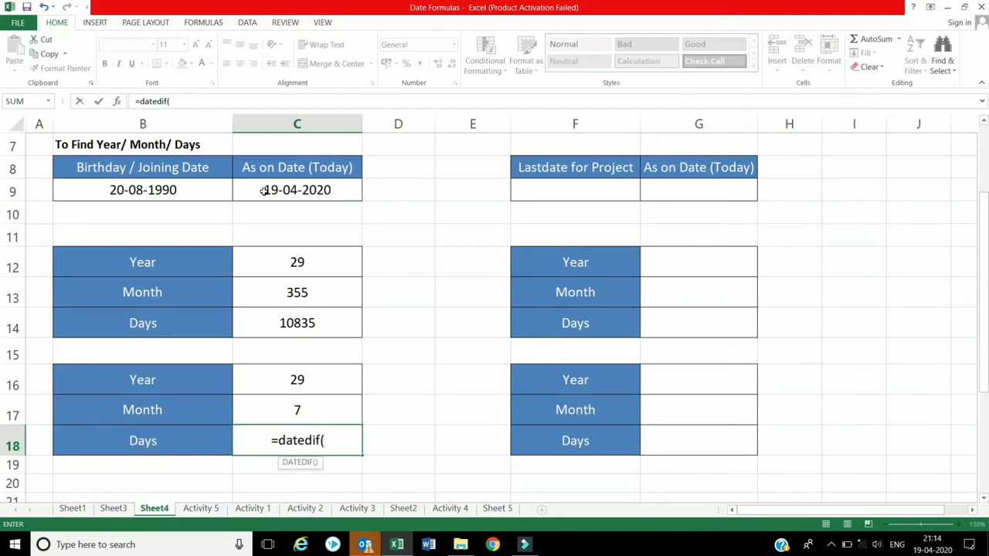
{"action": "left_click", "coordinate": [96, 187]}
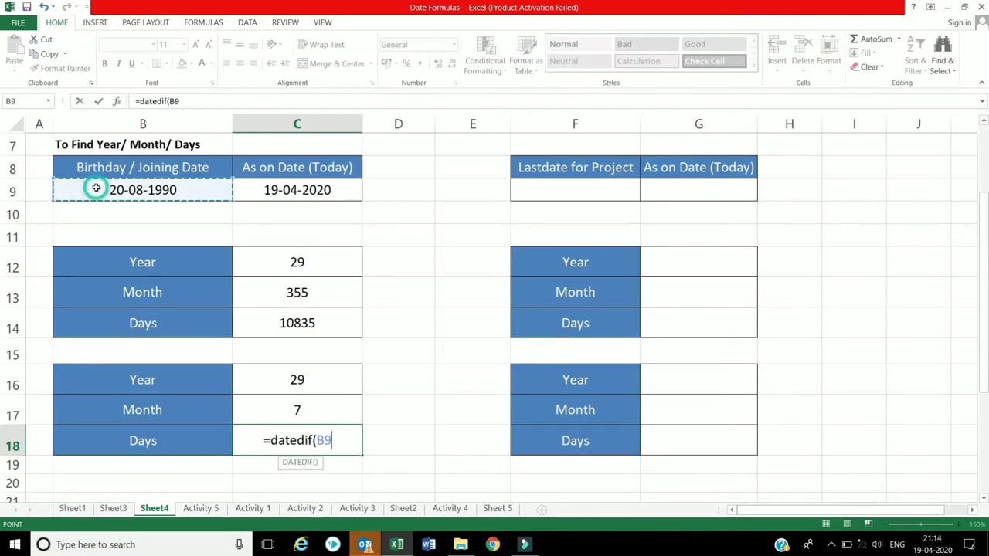
{"action": "type", "text": ","}
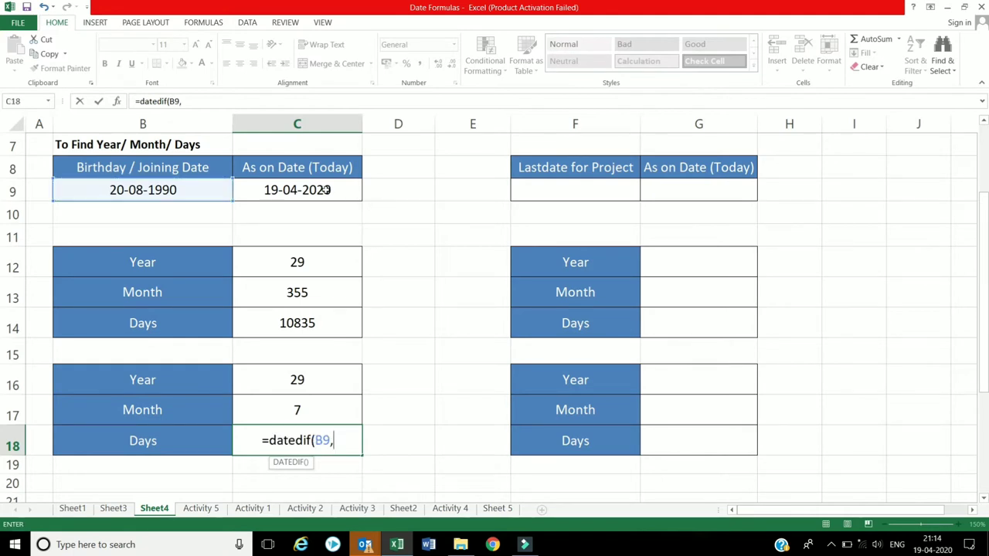
{"action": "left_click", "coordinate": [325, 190]}
{"action": "type", "text": ","}
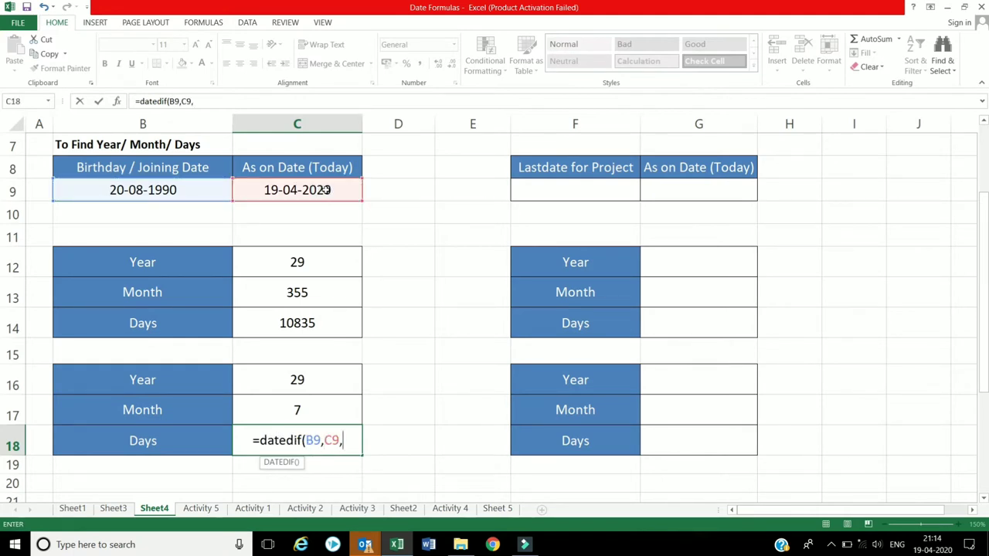
{"action": "type", "text": "\"MD"}
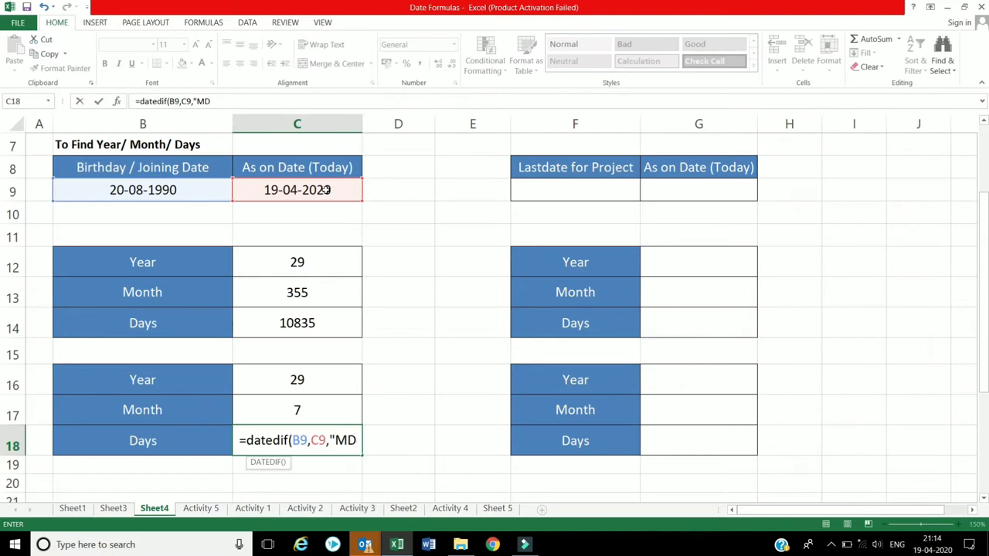
{"action": "type", "text": "\")"}
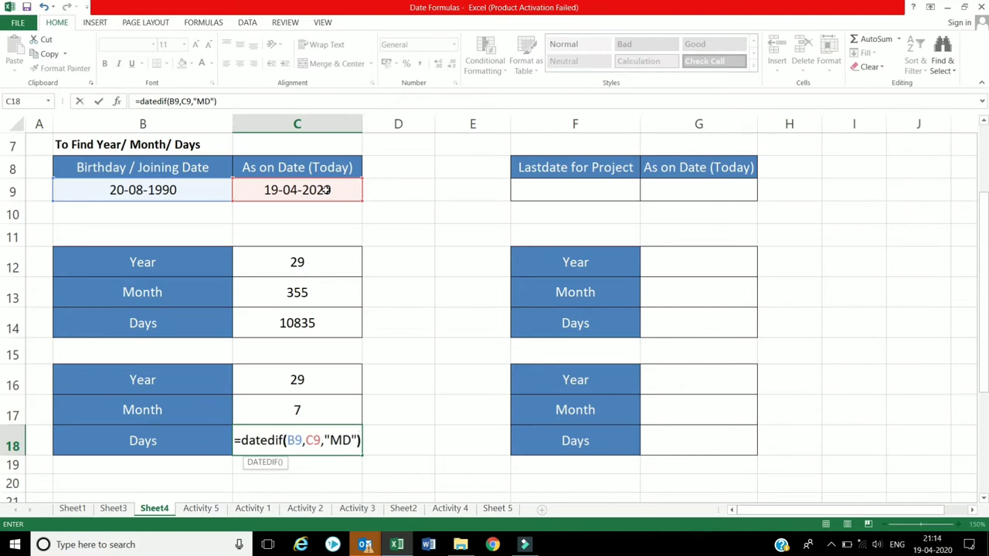
{"action": "key", "text": "Return"}
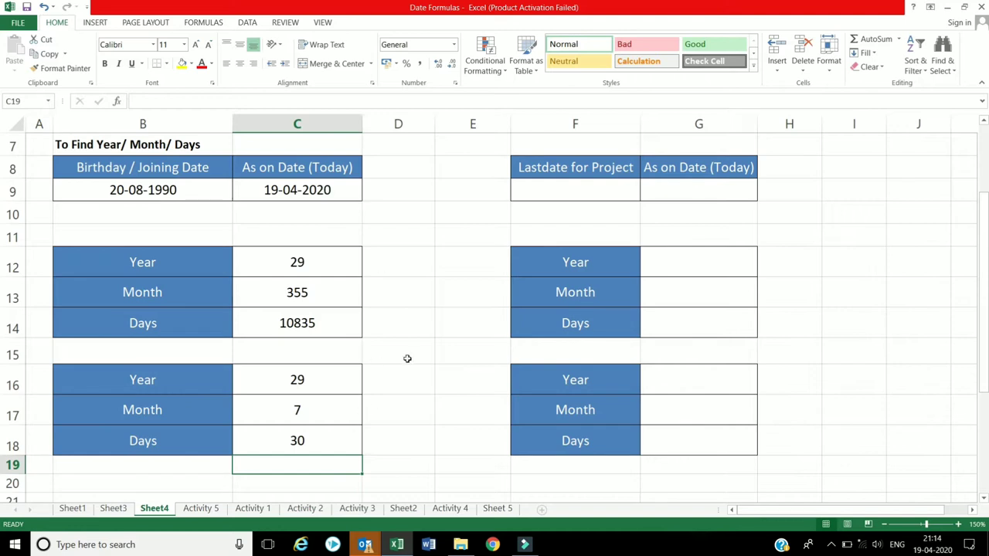
Overwrite C9's =TODAY() with the fixed date 21-05-2020, first trying 21-04-2020
{"action": "left_click", "coordinate": [278, 194]}
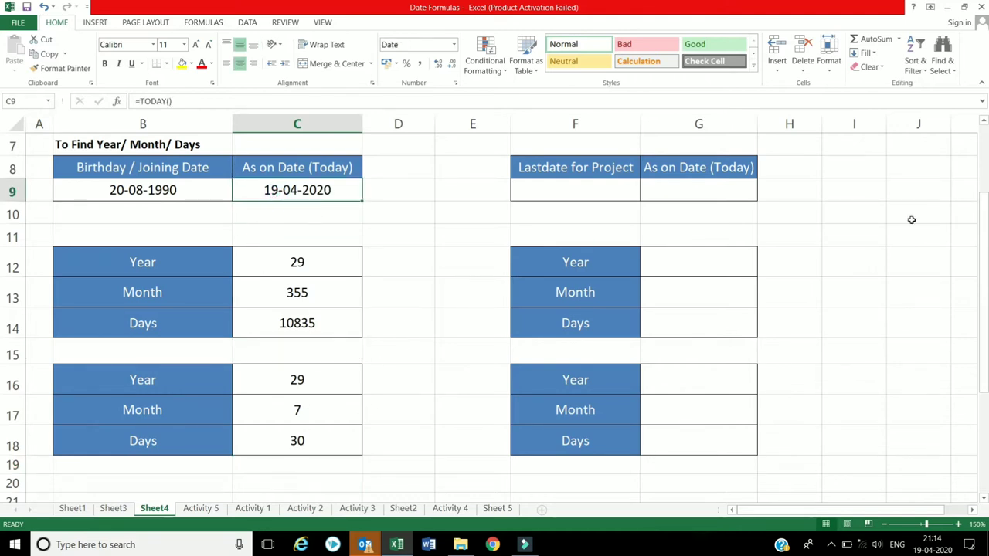
{"action": "type", "text": "21/"}
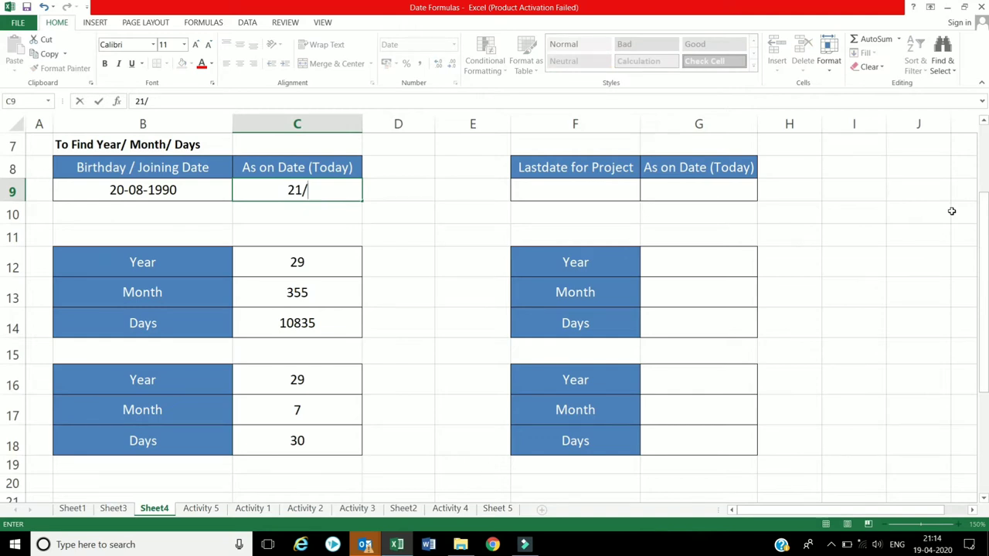
{"action": "type", "text": "4"}
{"action": "key", "text": "Return"}
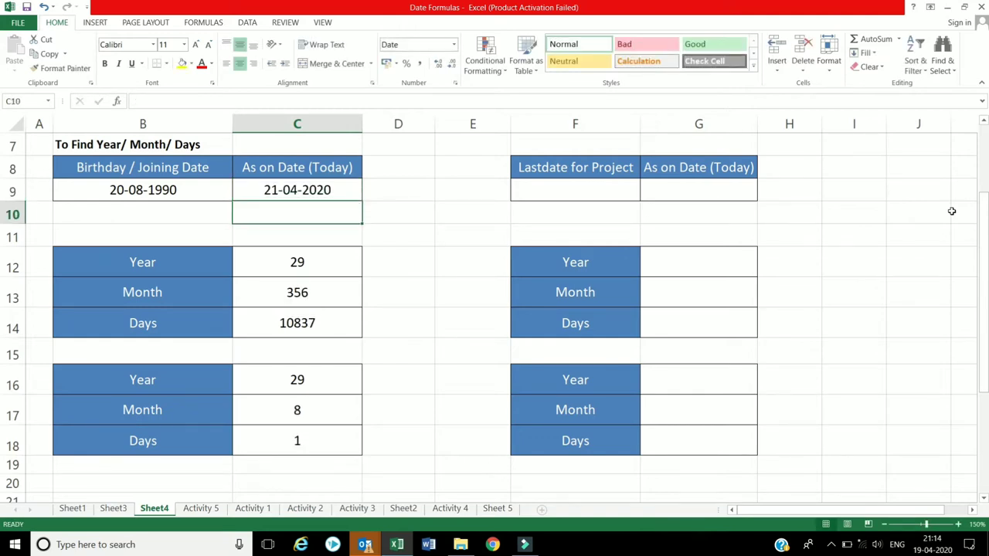
{"action": "key", "text": "Up"}
{"action": "key", "text": "Up"}
{"action": "key", "text": "Up"}
{"action": "key", "text": "Down"}
{"action": "key", "text": "Down"}
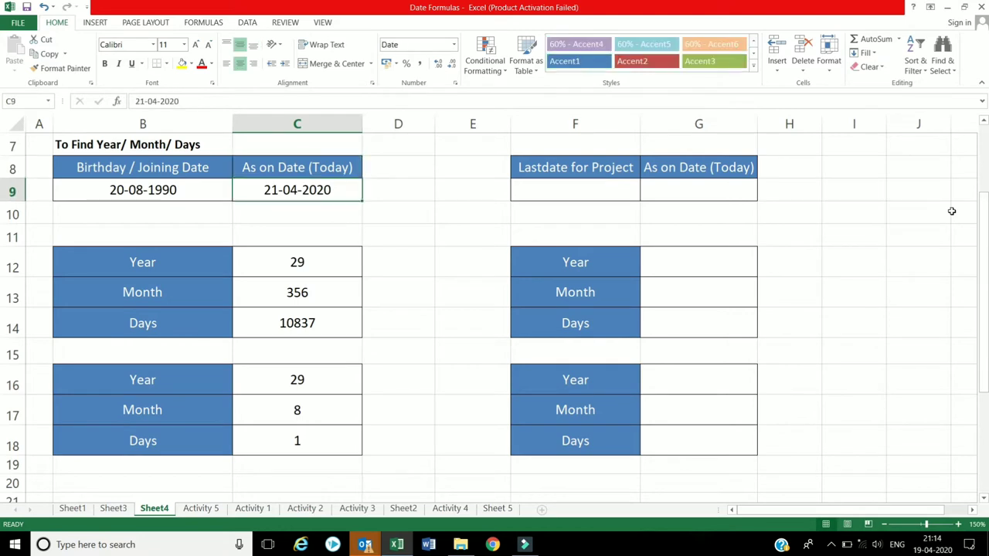
{"action": "type", "text": "21/5"}
{"action": "key", "text": "Return"}
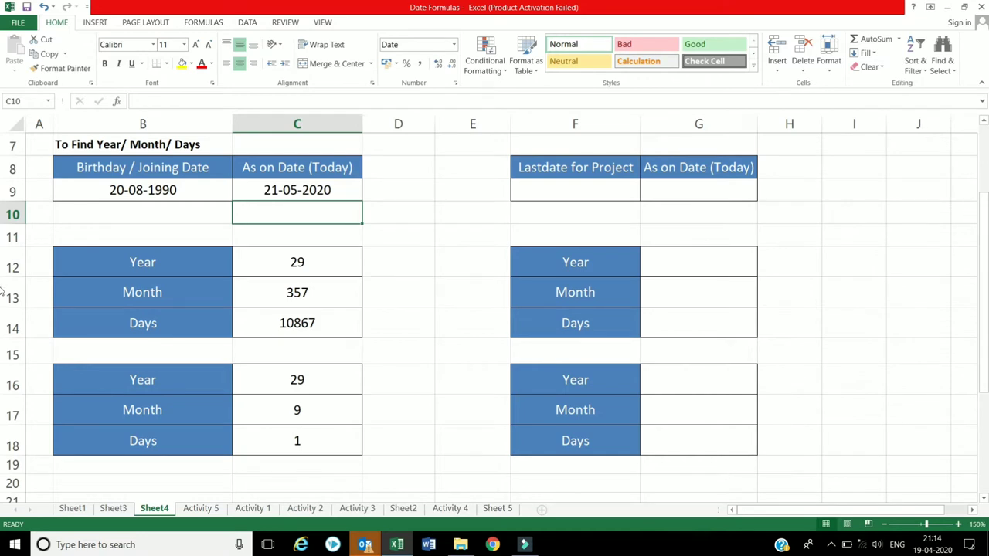
Enter 20-06-2021 as the project Lastdate in F9 and start =today() in G9
{"action": "scroll", "coordinate": [470, 288], "scroll_direction": "up", "scroll_amount": 2}
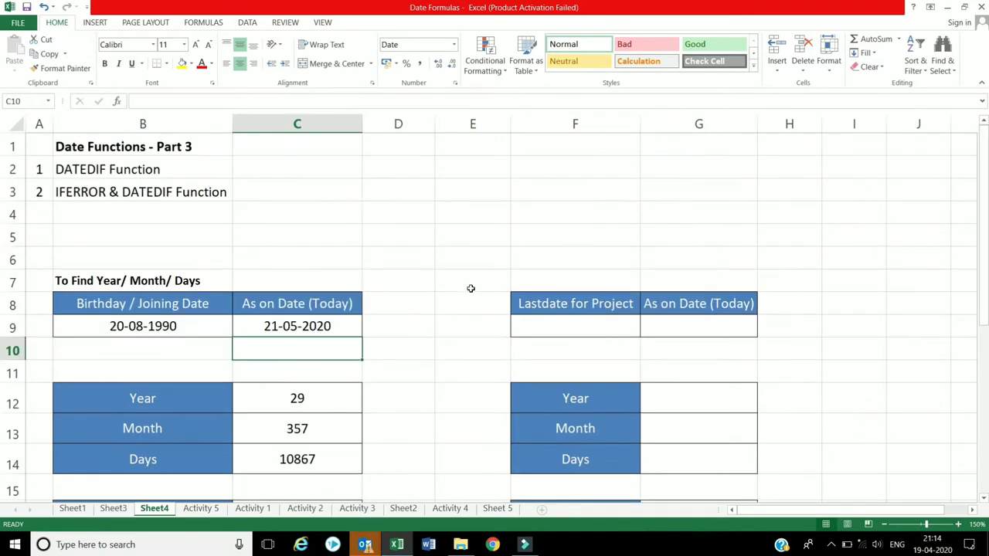
{"action": "left_click", "coordinate": [611, 313]}
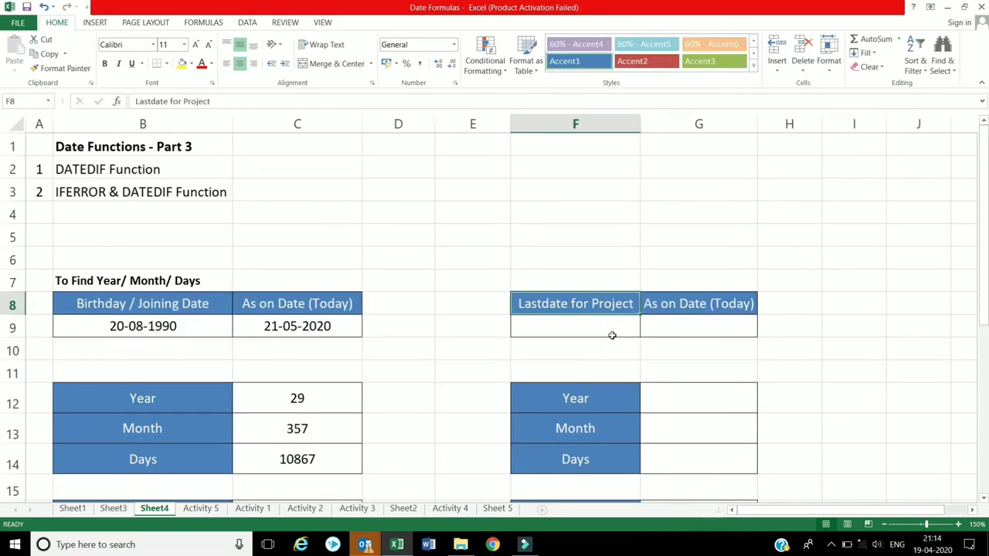
{"action": "left_click", "coordinate": [611, 335]}
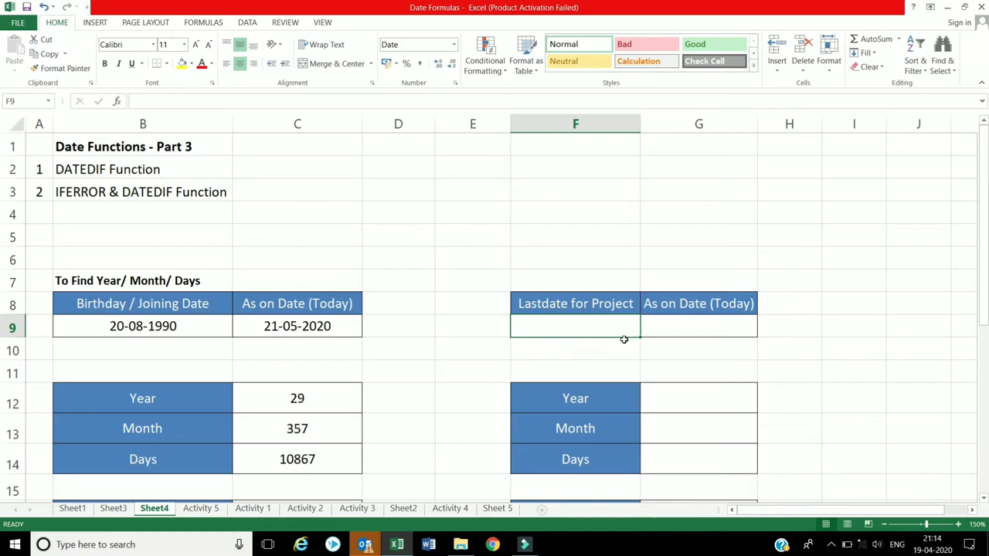
{"action": "type", "text": "20"}
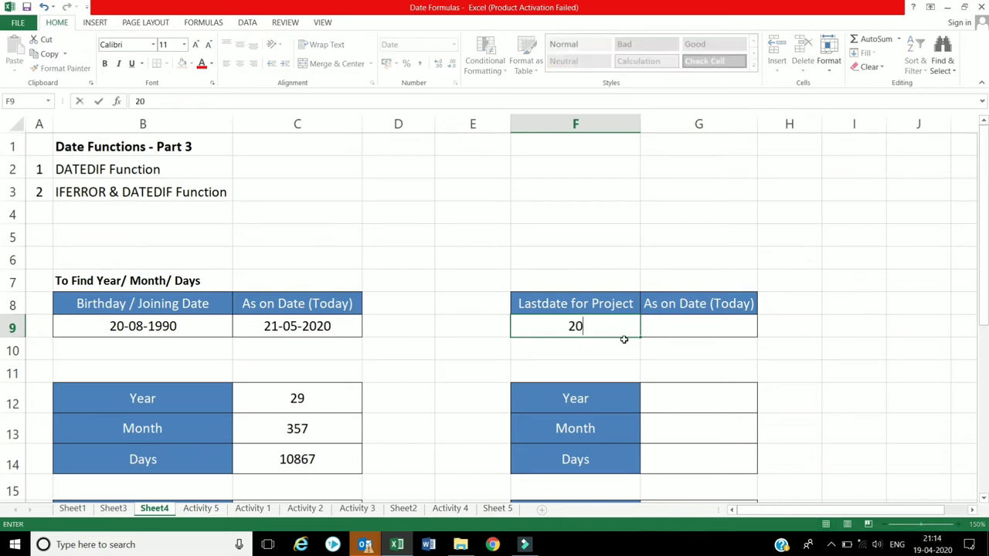
{"action": "type", "text": "/6/"}
{"action": "type", "text": "21"}
{"action": "key", "text": "Tab"}
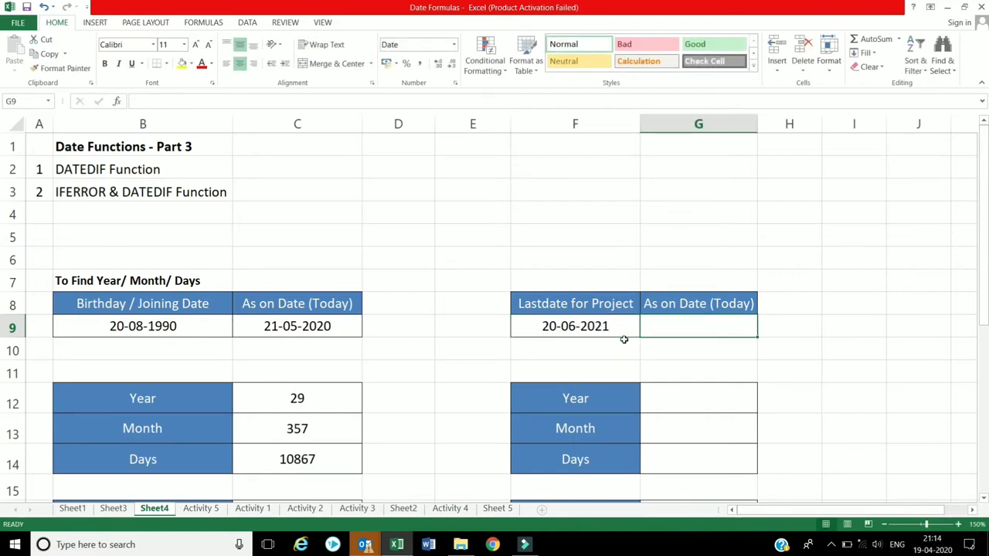
{"action": "type", "text": "="}
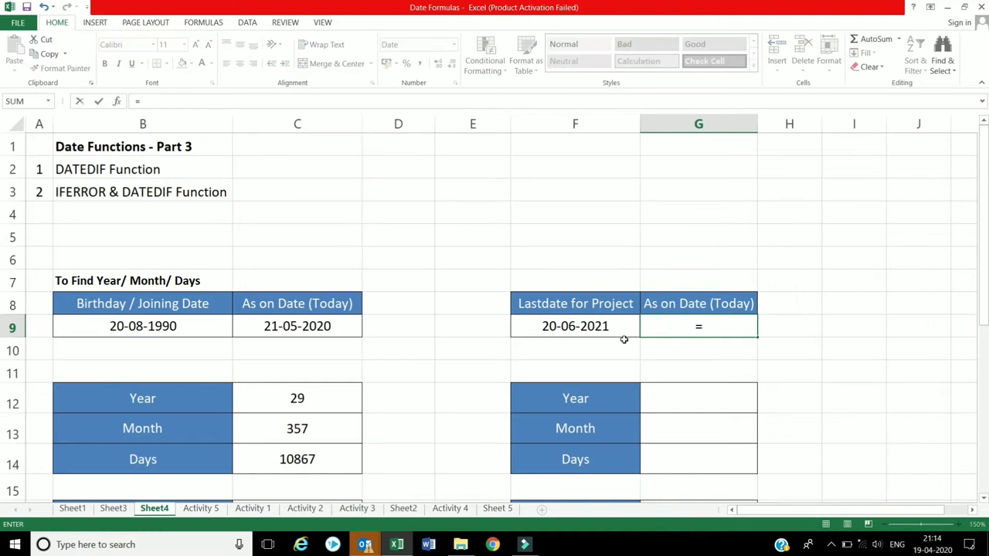
{"action": "type", "text": "today"}
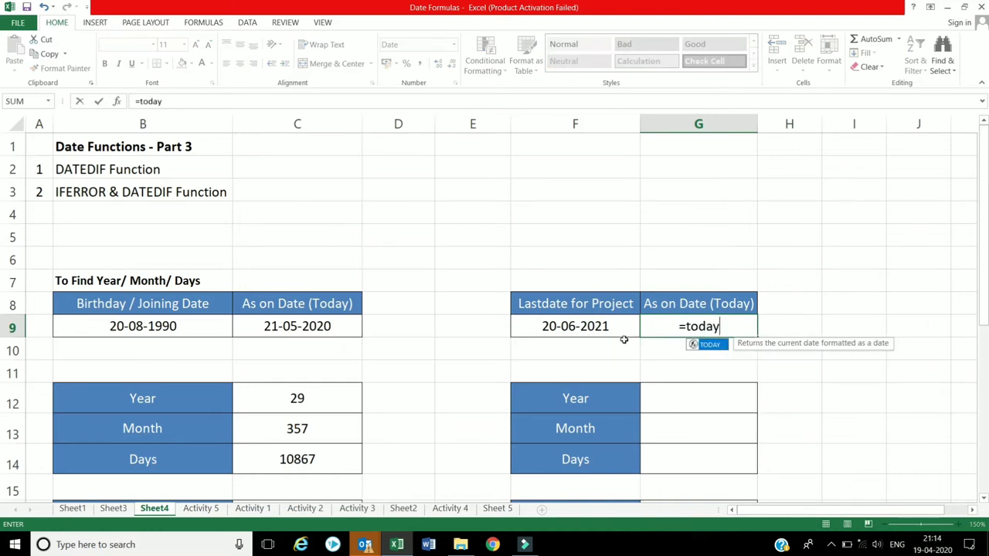
{"action": "type", "text": "()"}
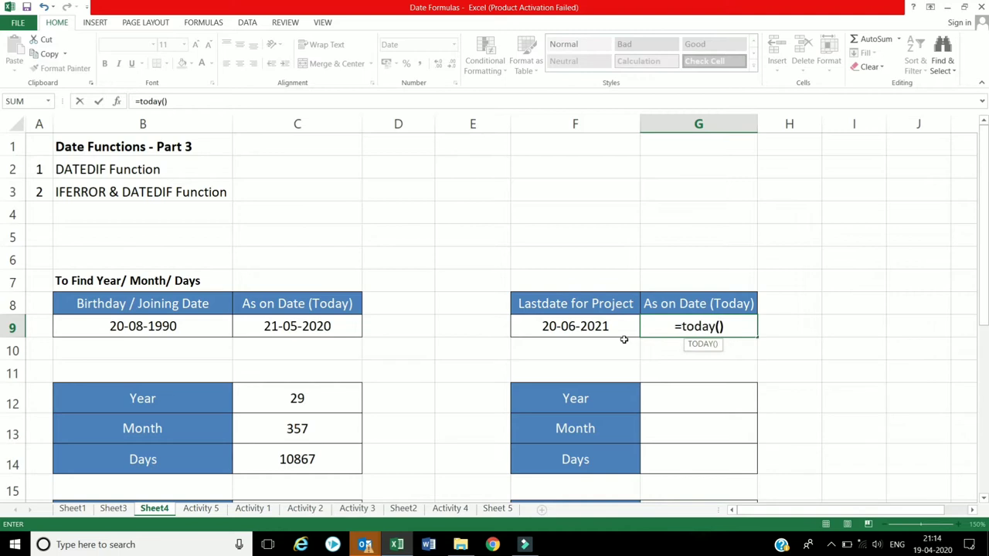
Commit =TODAY() in G9, showing 19-04-2020 beside the project last date
{"action": "key", "text": "Return"}
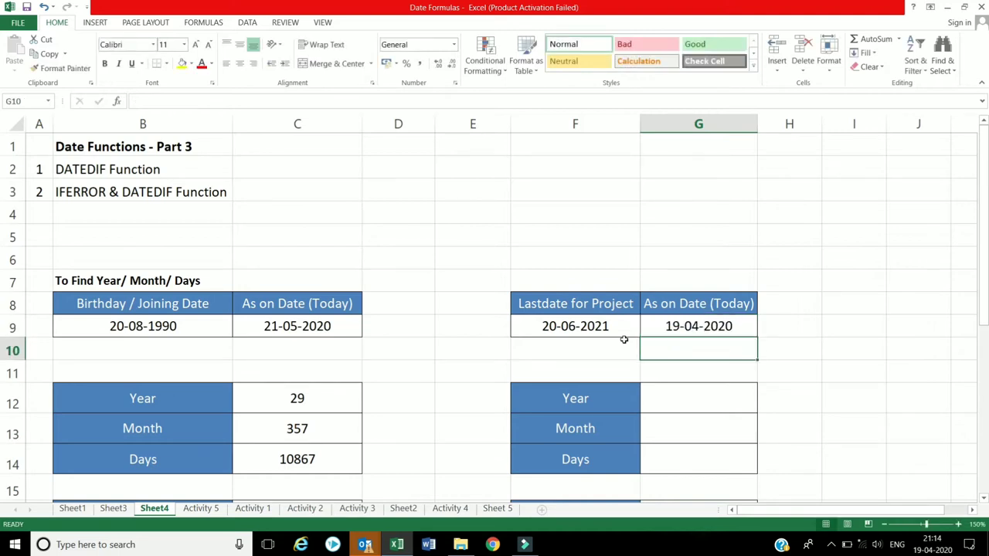
{"action": "scroll", "coordinate": [604, 369], "scroll_direction": "down", "scroll_amount": 1}
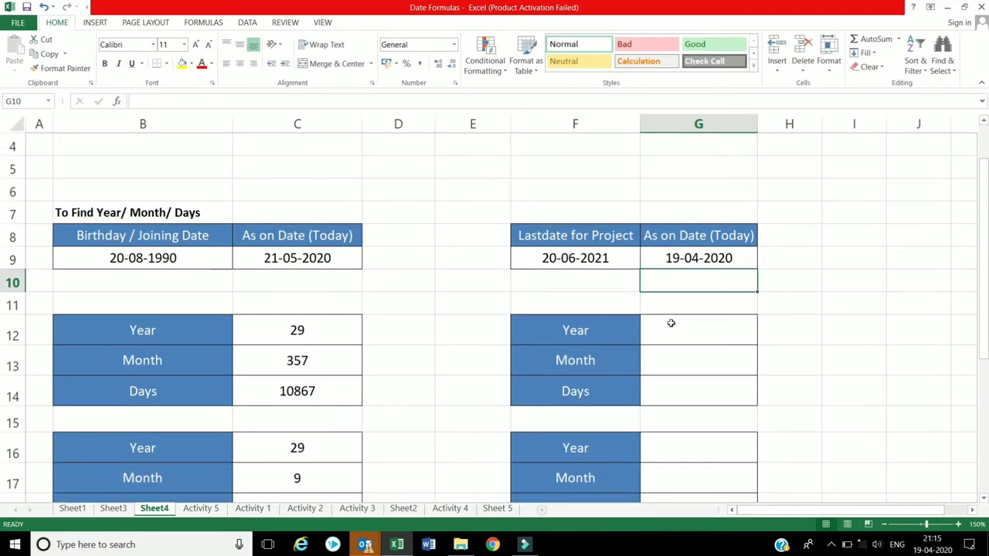
Enter =DATEDIF(G9,F9,"Y") in G12, returning 1 completed year
{"action": "left_click", "coordinate": [670, 323]}
{"action": "type", "text": "=d"}
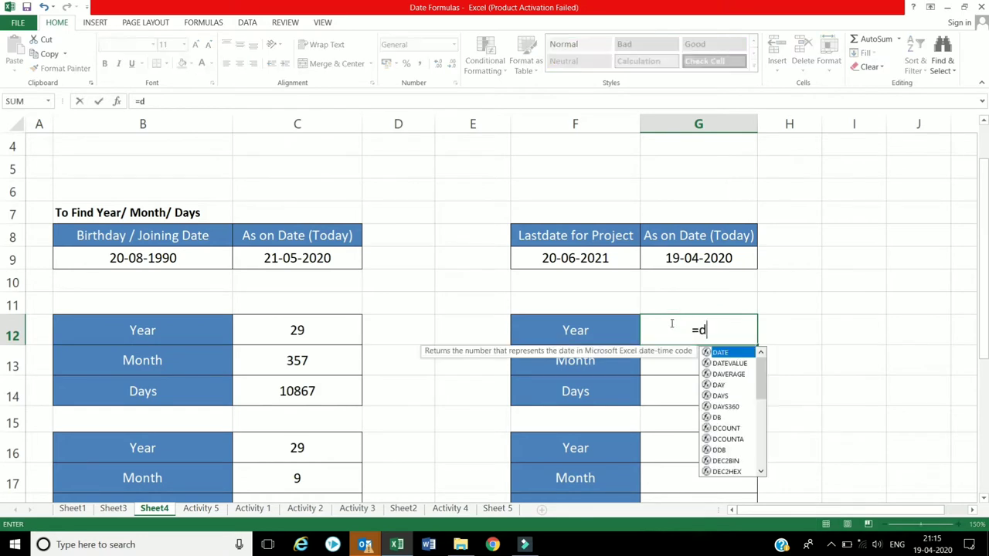
{"action": "type", "text": "atedif"}
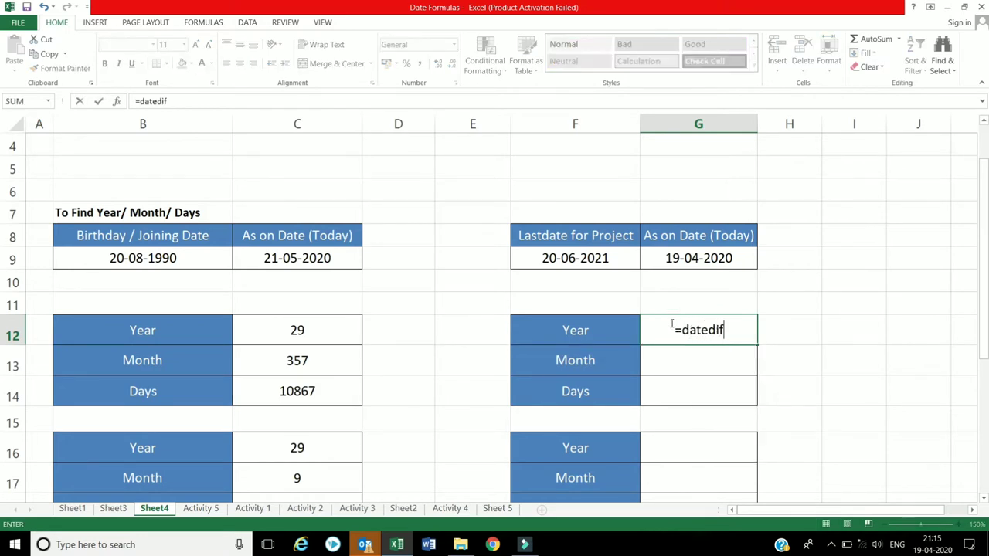
{"action": "type", "text": "("}
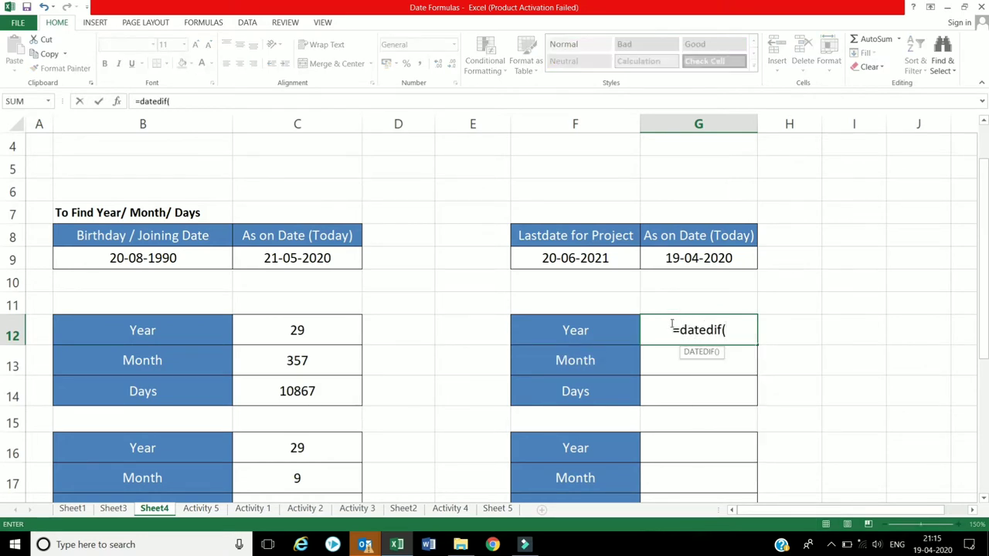
{"action": "left_click", "coordinate": [703, 260]}
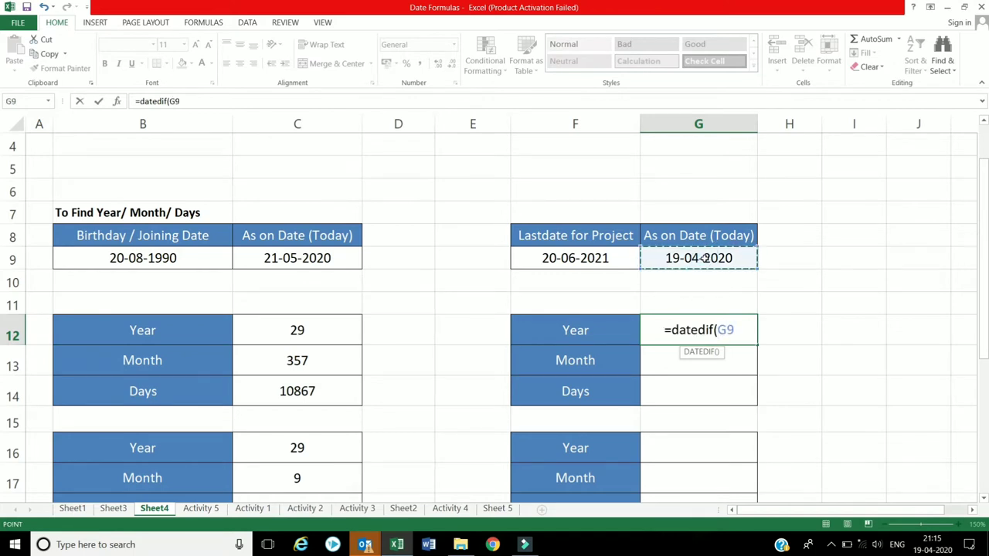
{"action": "type", "text": ","}
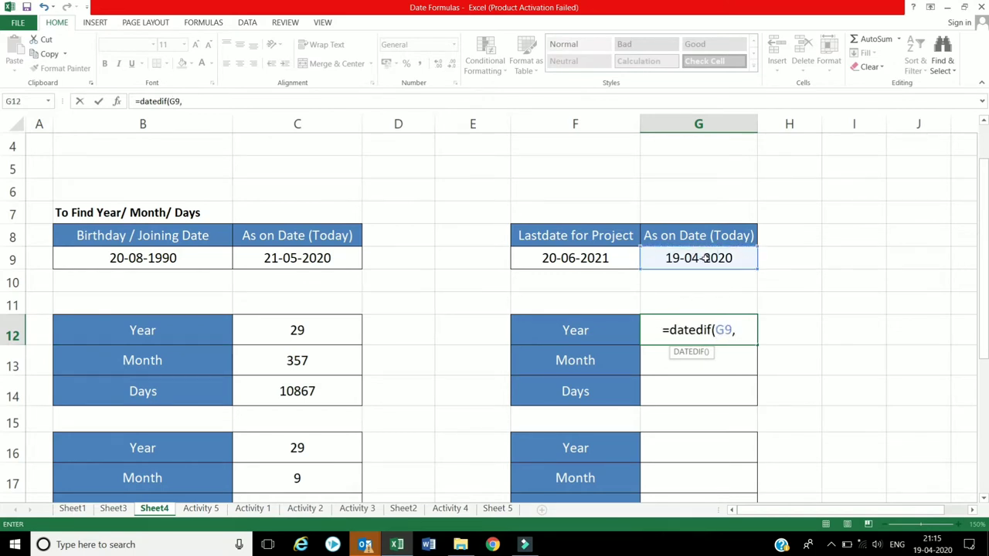
{"action": "left_click", "coordinate": [616, 259]}
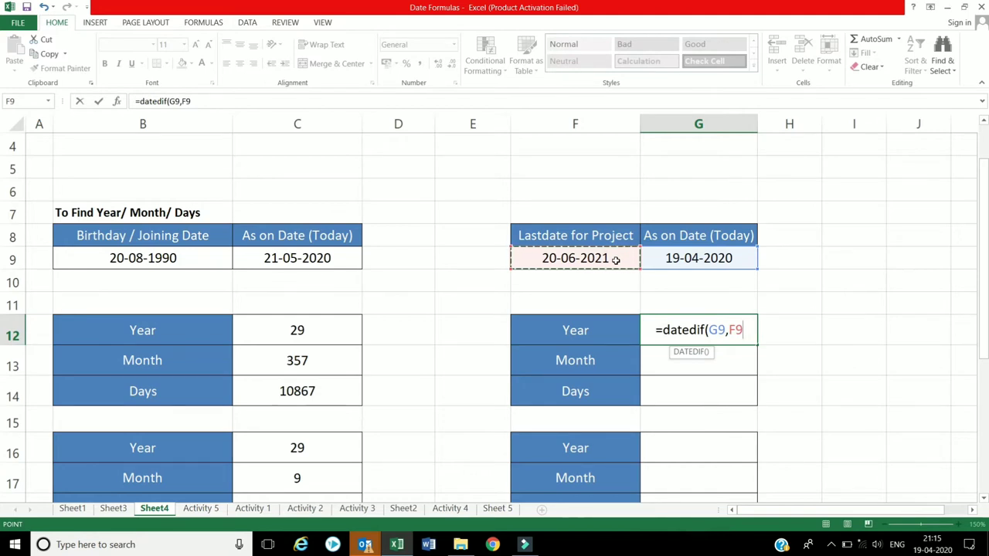
{"action": "type", "text": ","}
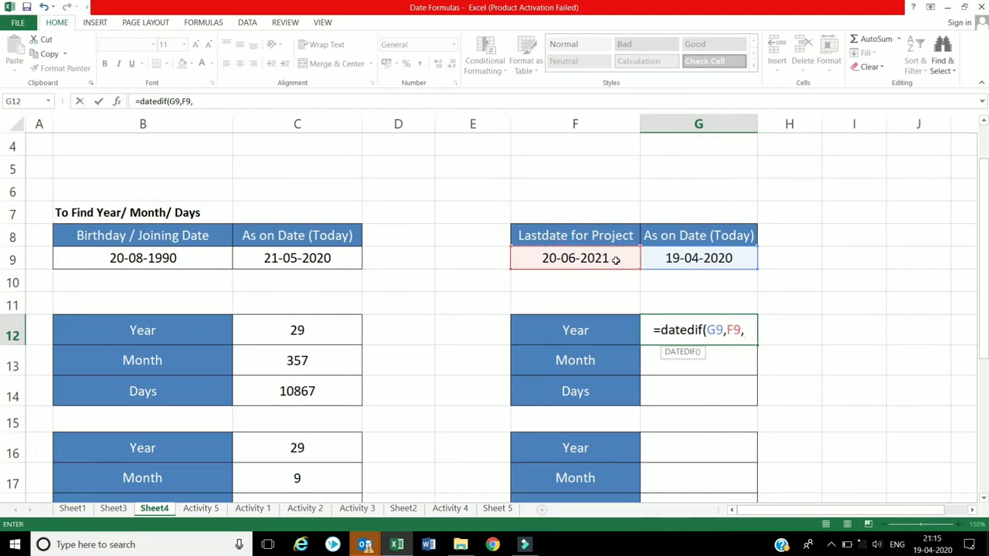
{"action": "type", "text": "\"Y"}
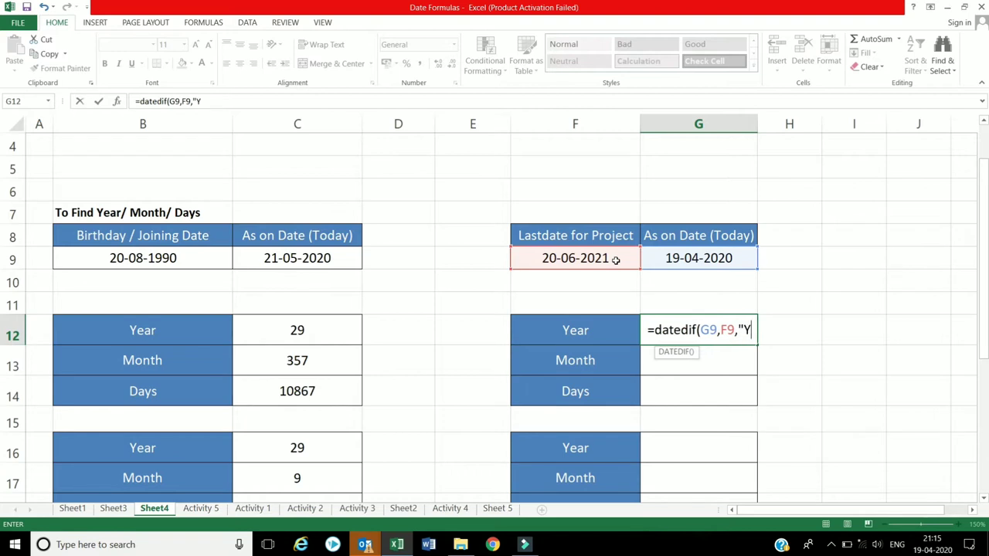
{"action": "type", "text": "\""}
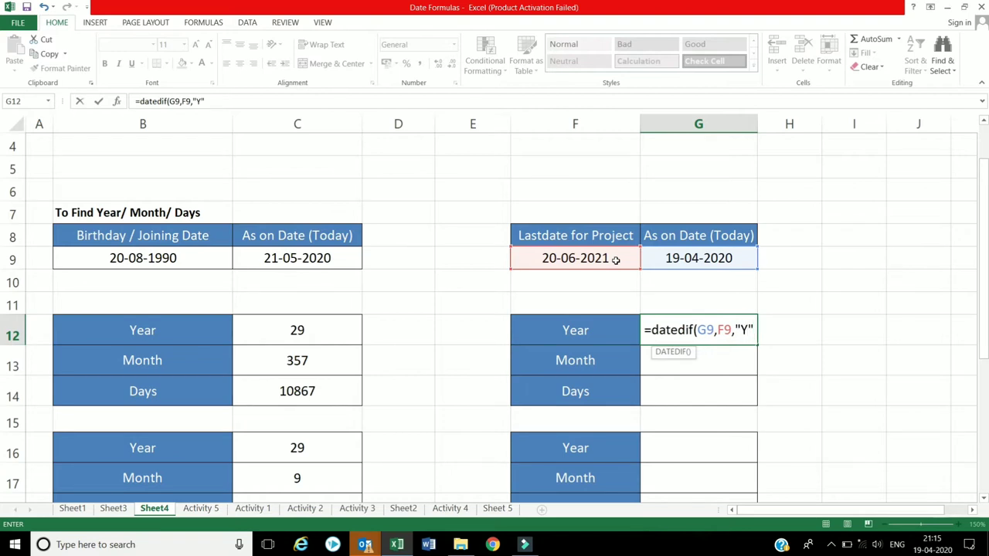
{"action": "type", "text": ")"}
{"action": "key", "text": "Return"}
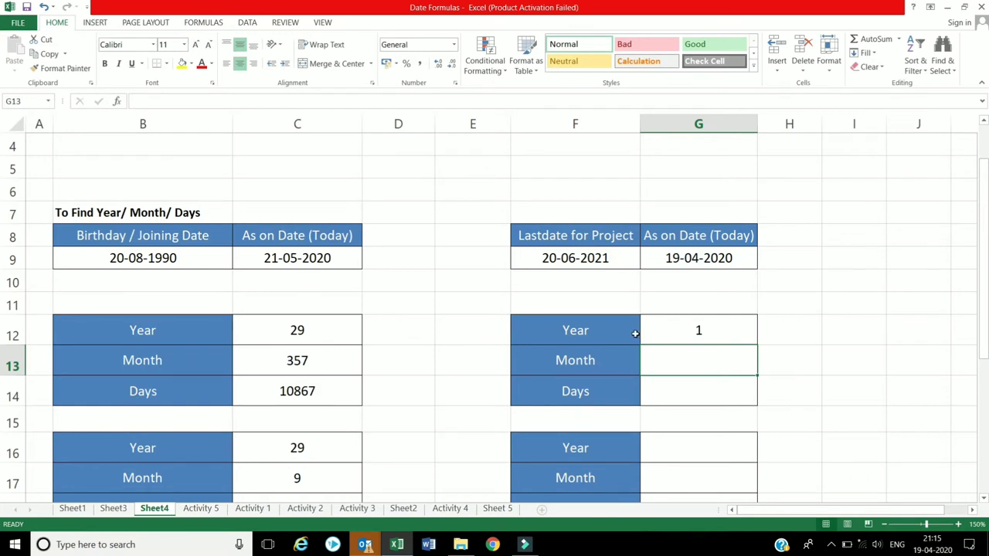
Enter =DATEDIF(G9,F9,"M") in G13, returning 14 months
{"action": "type", "text": "="}
{"action": "type", "text": "datedi"}
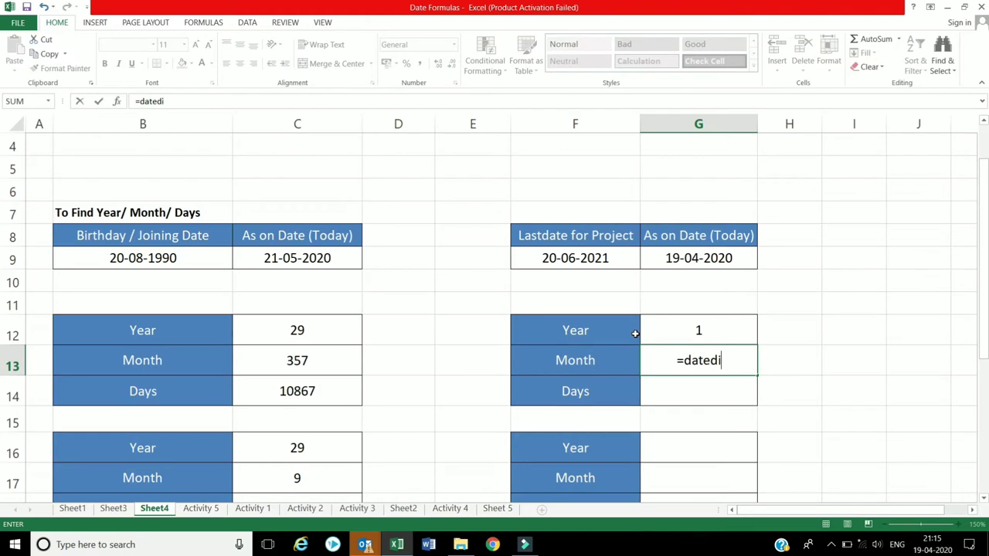
{"action": "type", "text": "f"}
{"action": "type", "text": "("}
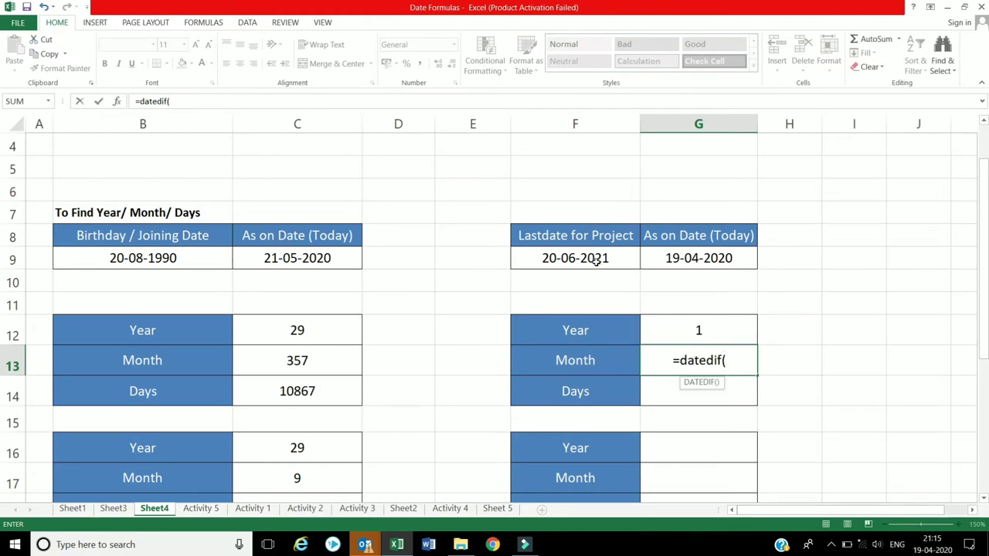
{"action": "left_click", "coordinate": [674, 258]}
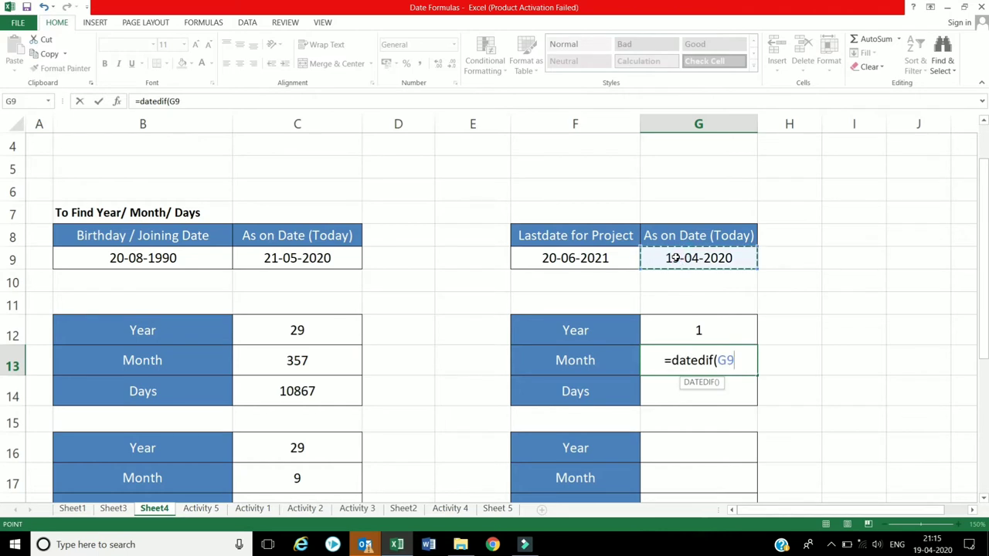
{"action": "type", "text": ","}
{"action": "left_click", "coordinate": [583, 258]}
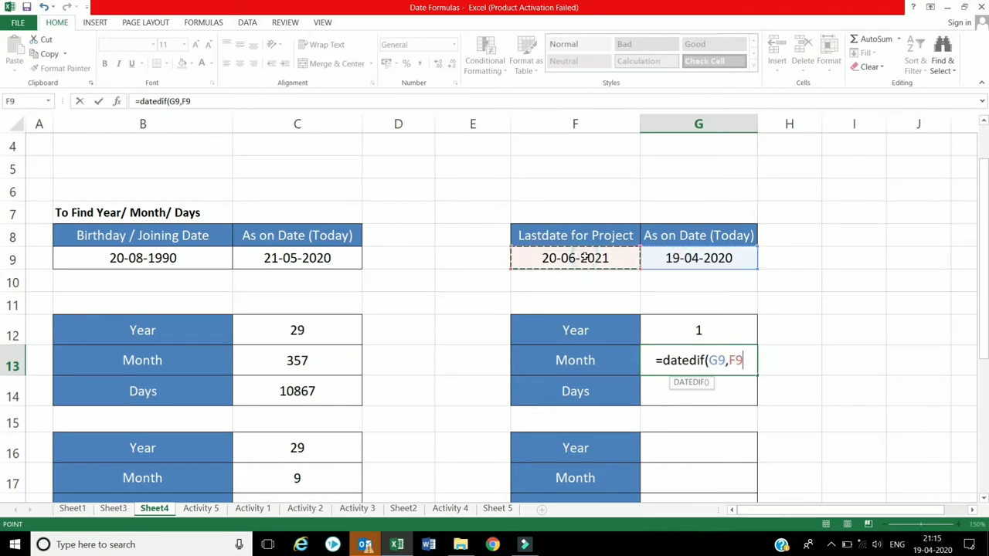
{"action": "type", "text": ",\""}
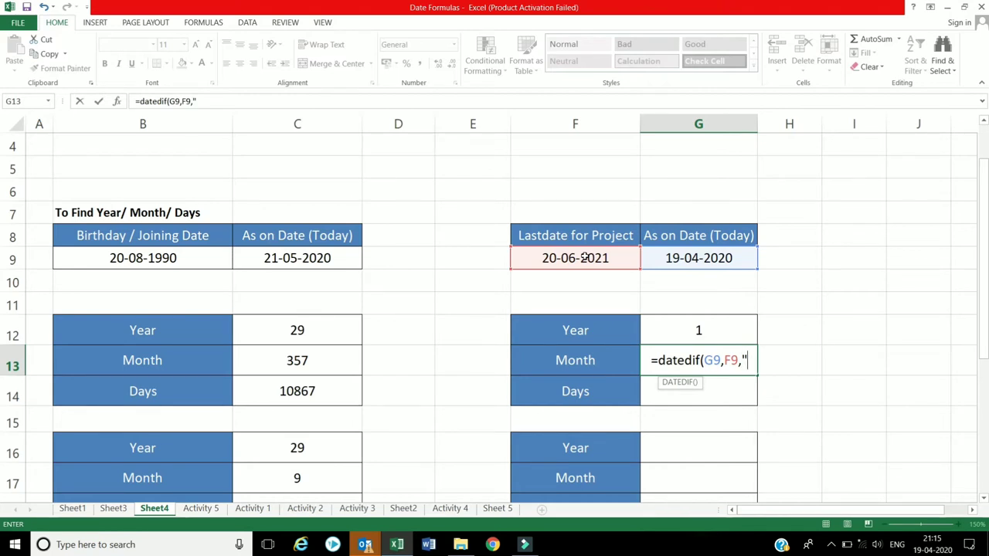
{"action": "type", "text": "M\")"}
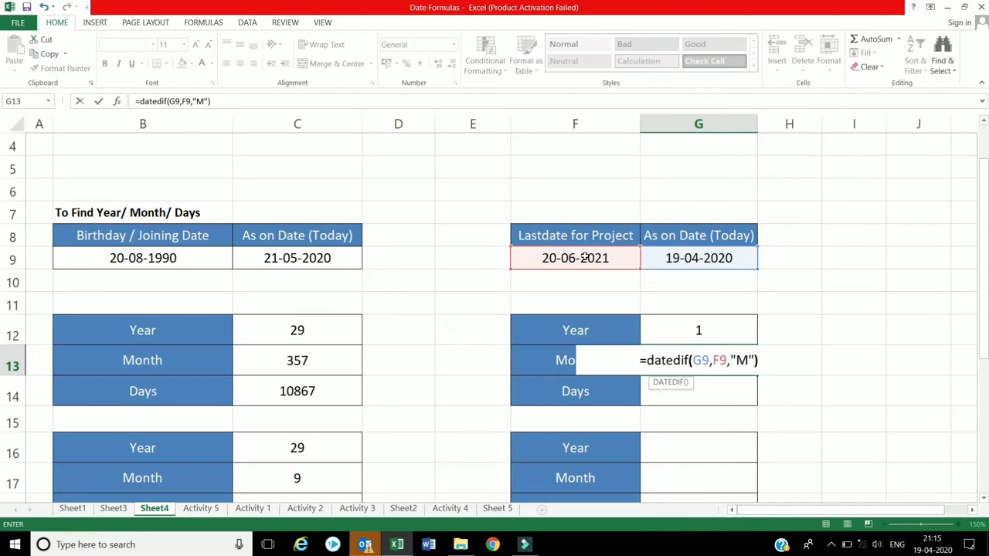
{"action": "key", "text": "Return"}
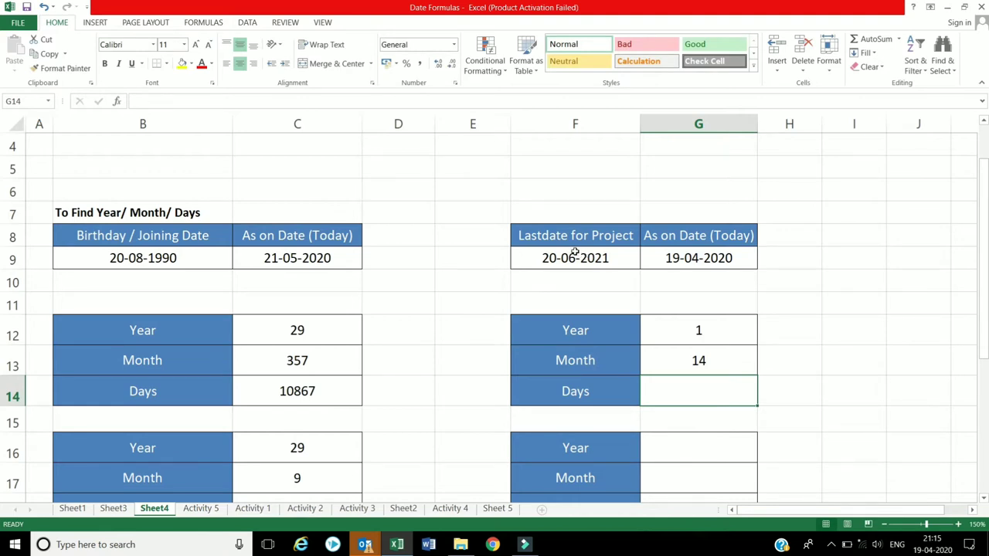
Enter =DATEDIF(G9,F9,"D") in G14, returning 427 days
{"action": "type", "text": "=dated"}
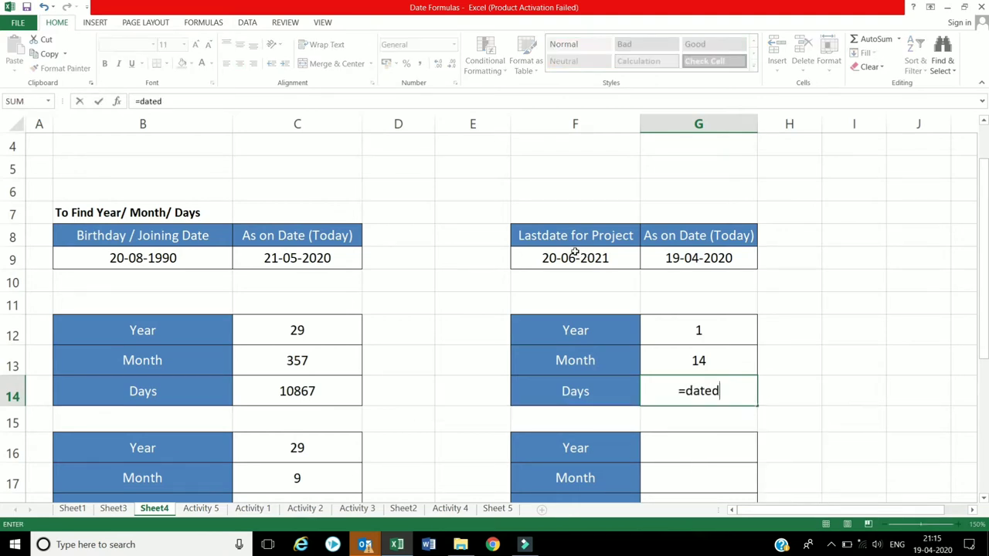
{"action": "type", "text": "if"}
{"action": "type", "text": "("}
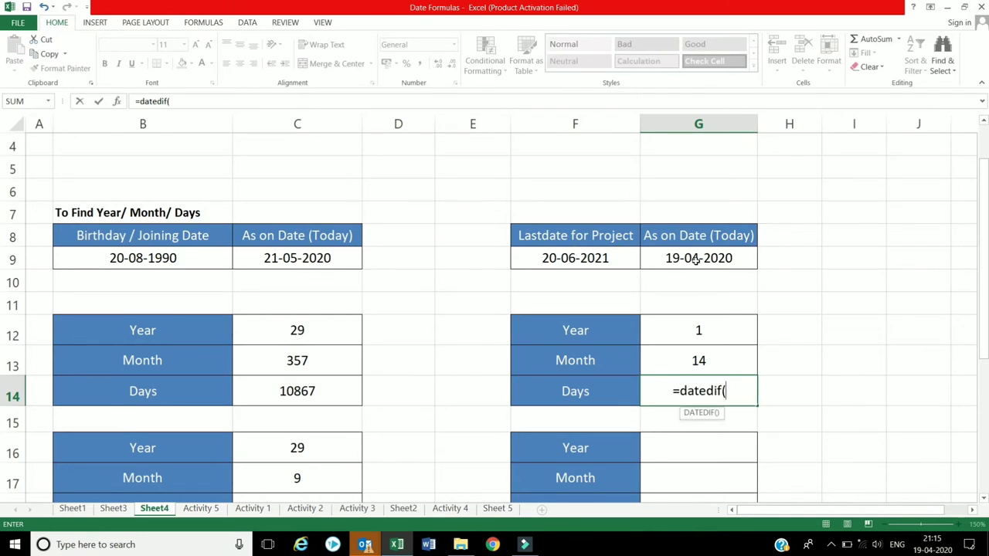
{"action": "left_click", "coordinate": [695, 260]}
{"action": "type", "text": ","}
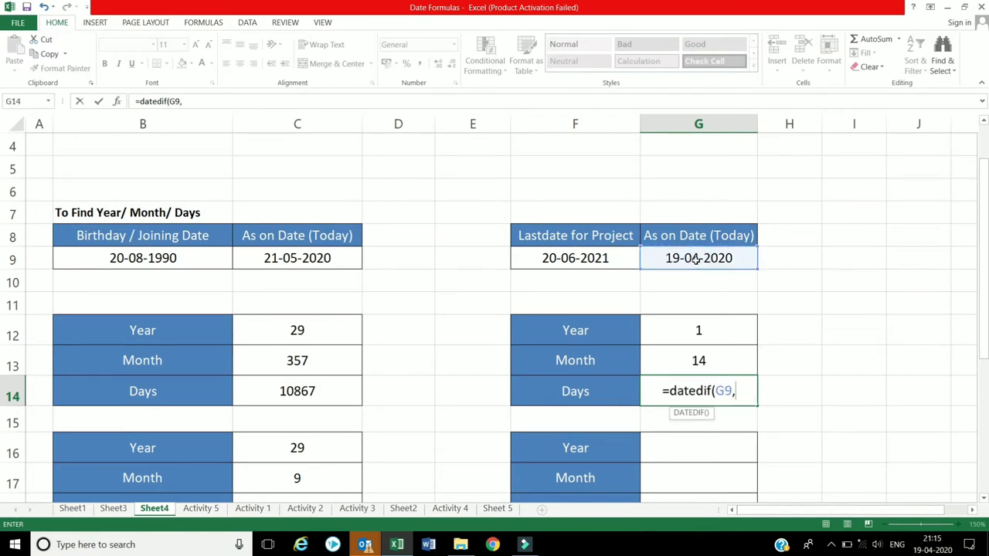
{"action": "left_click", "coordinate": [621, 259]}
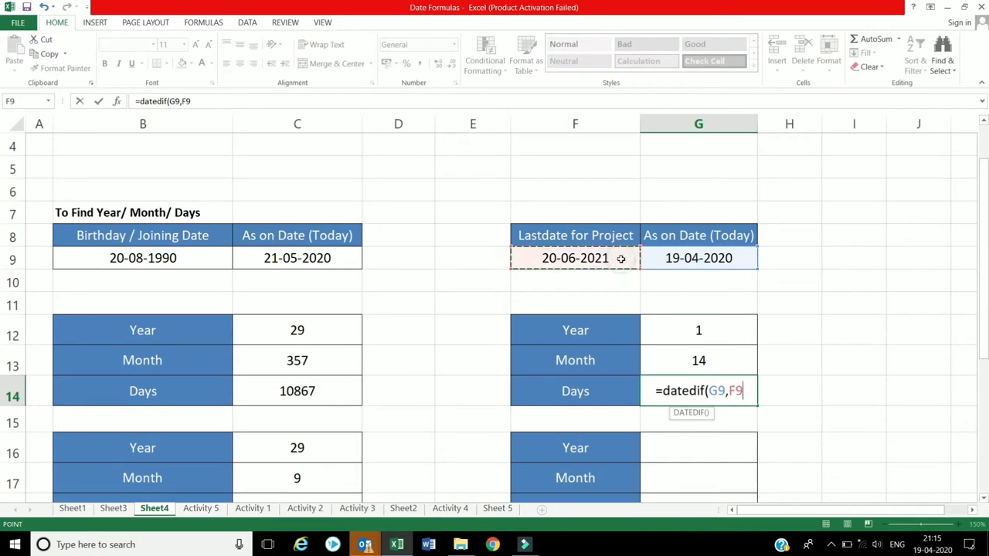
{"action": "type", "text": ","}
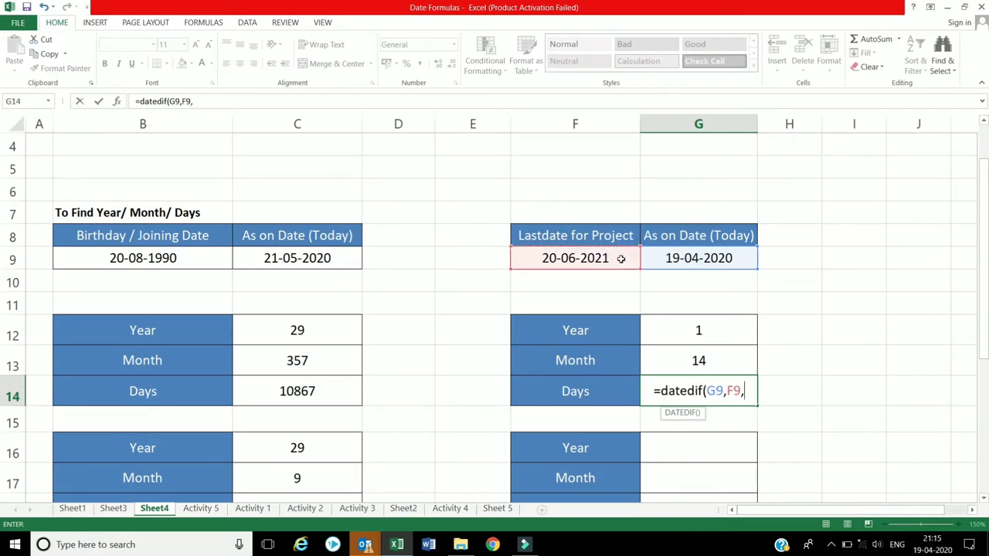
{"action": "type", "text": "\"D"}
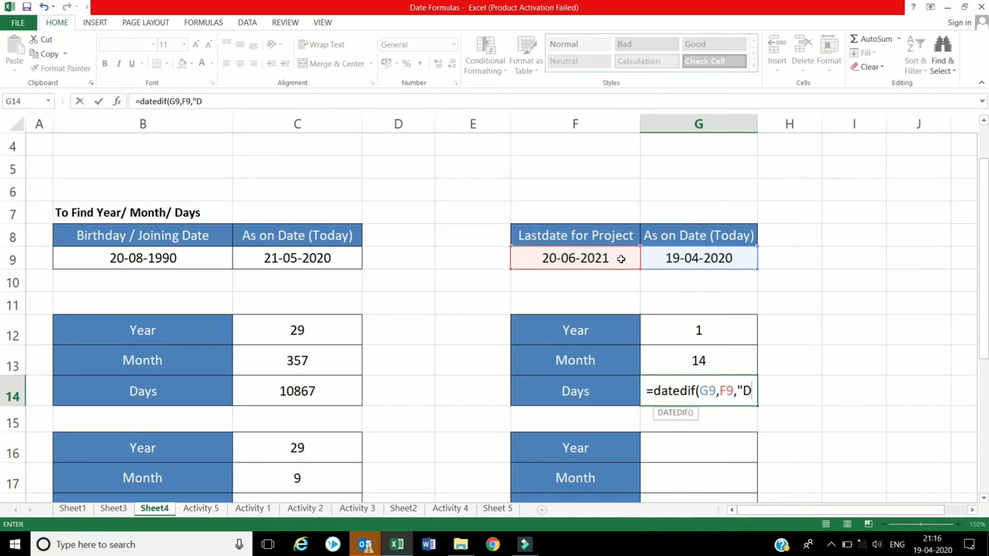
{"action": "type", "text": "\")"}
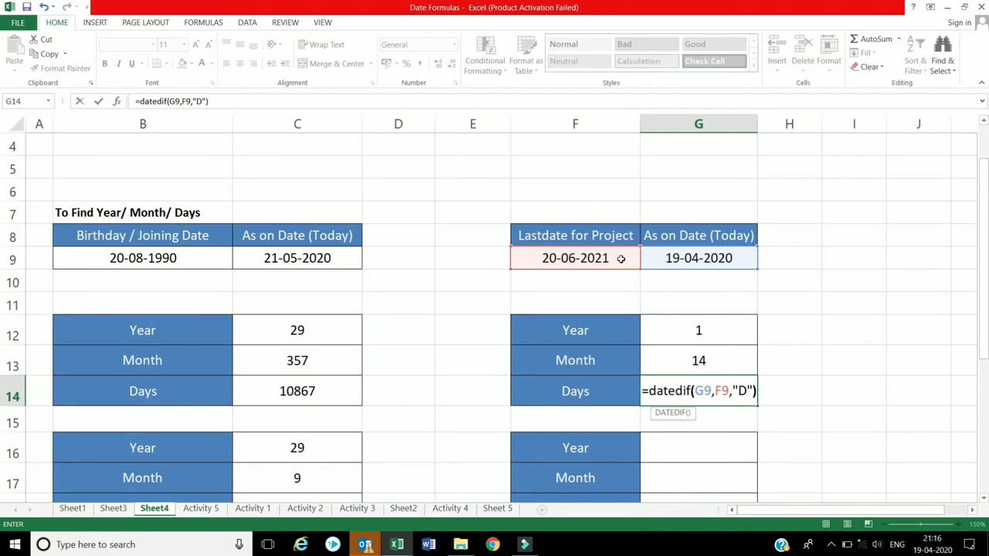
{"action": "key", "text": "Return"}
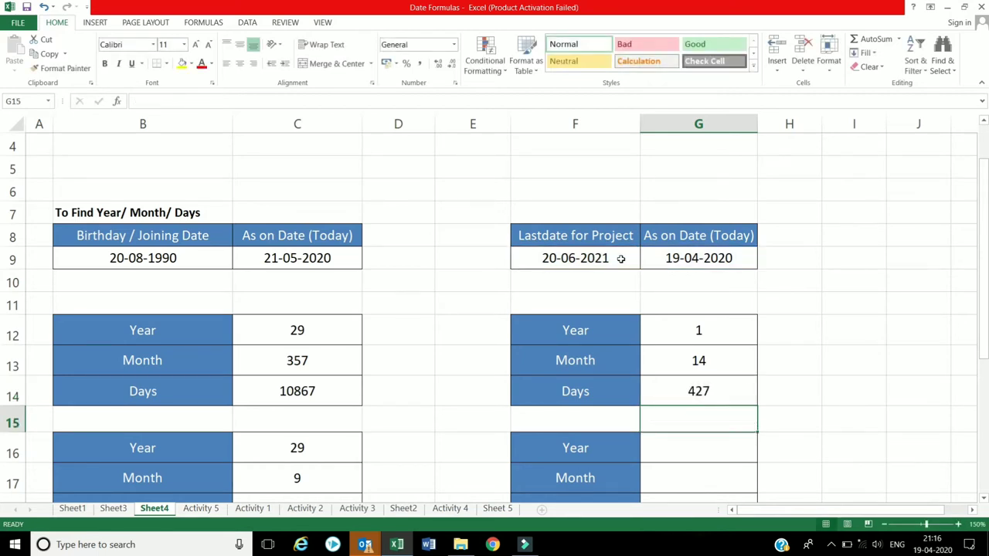
Enter =Datedif(G9,F9,"Y") in G16, returning 1 whole year
{"action": "key", "text": "Down"}
{"action": "key", "text": "Down"}
{"action": "key", "text": "Up"}
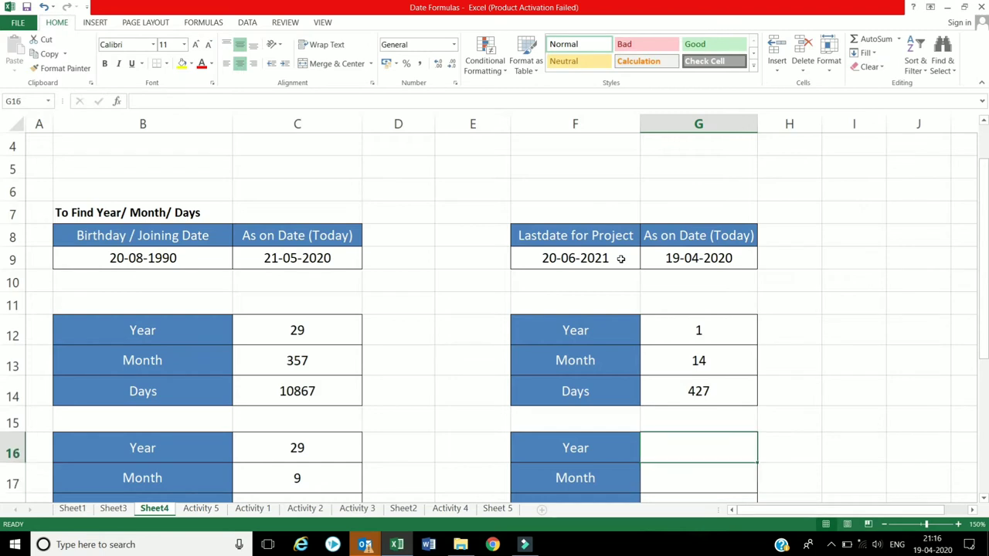
{"action": "type", "text": "="}
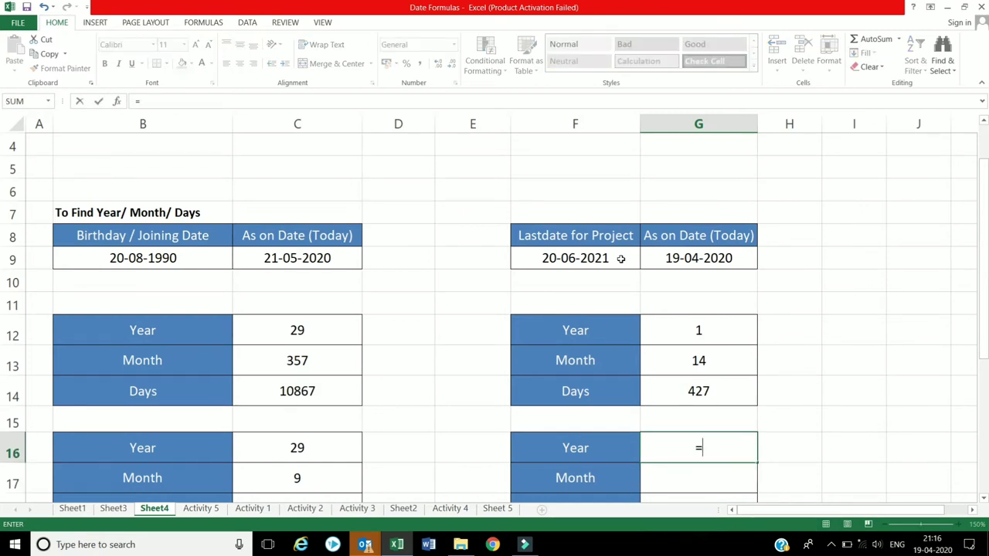
{"action": "type", "text": "Date"}
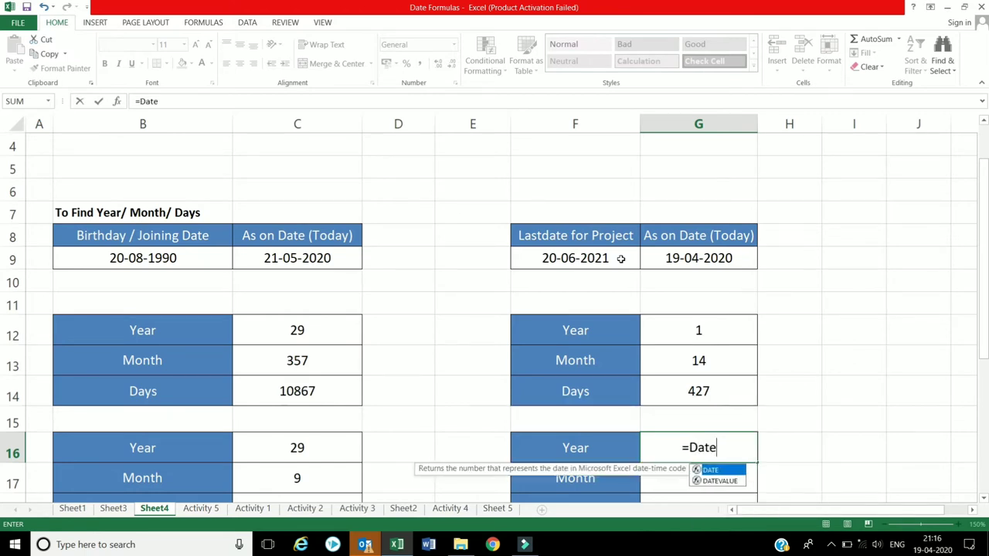
{"action": "type", "text": "dif"}
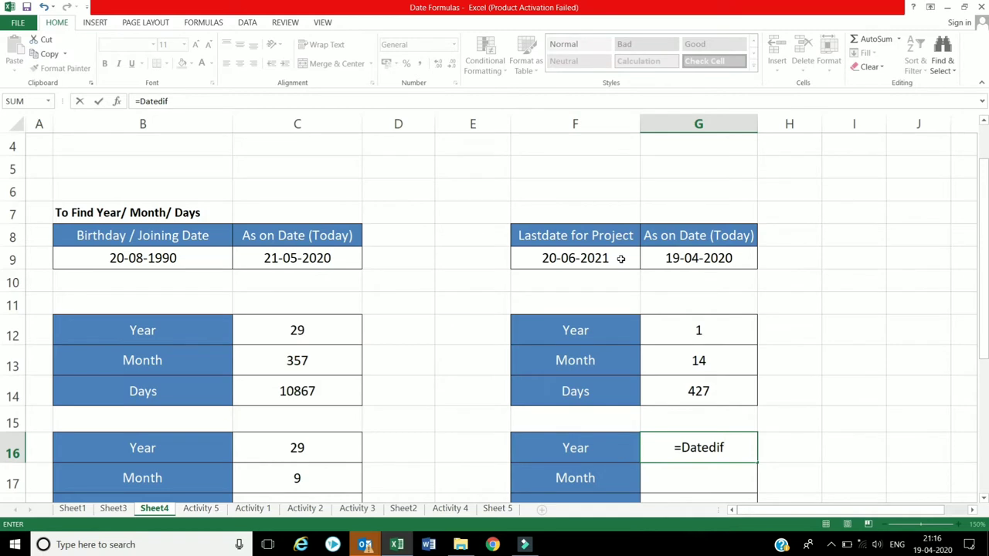
{"action": "type", "text": "("}
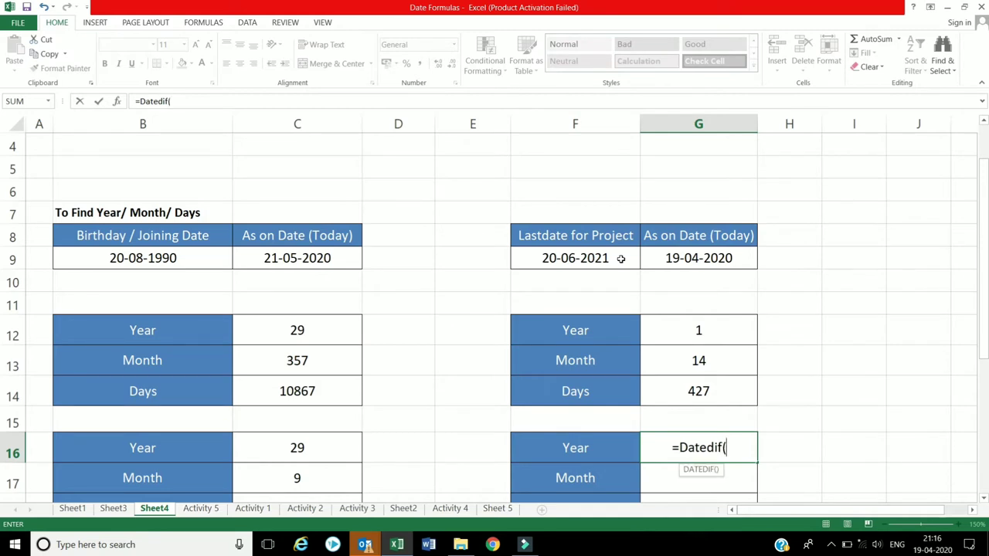
{"action": "left_click", "coordinate": [682, 257]}
{"action": "type", "text": ","}
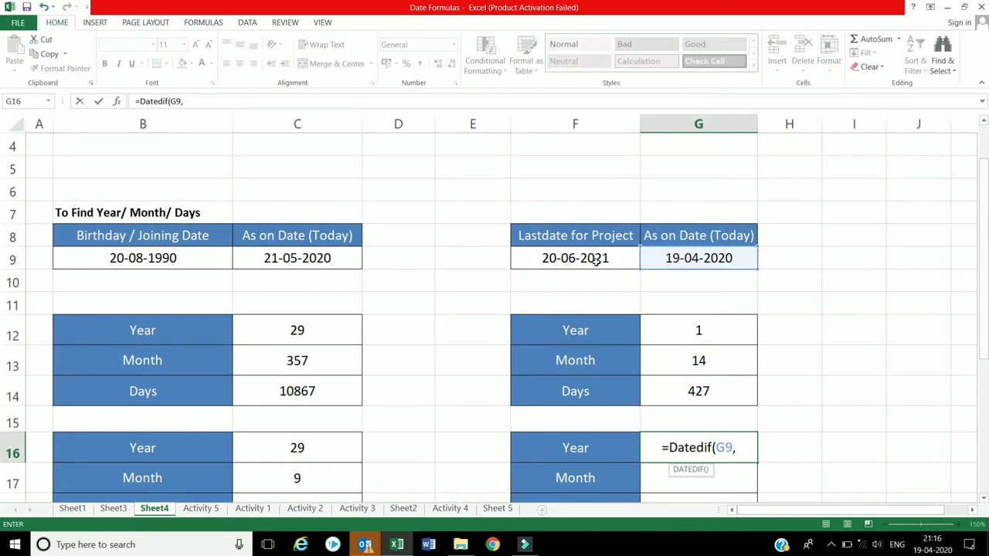
{"action": "left_click", "coordinate": [593, 260]}
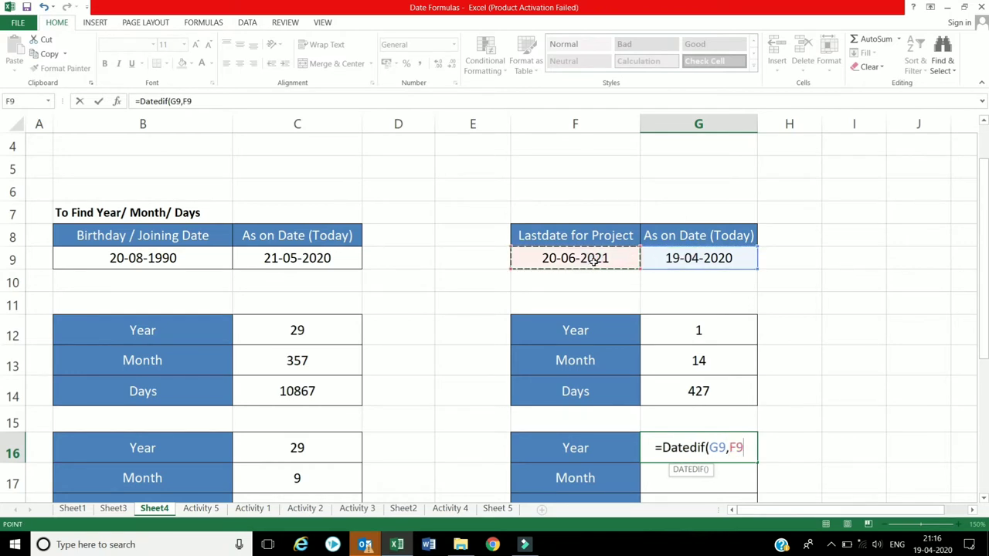
{"action": "type", "text": ","}
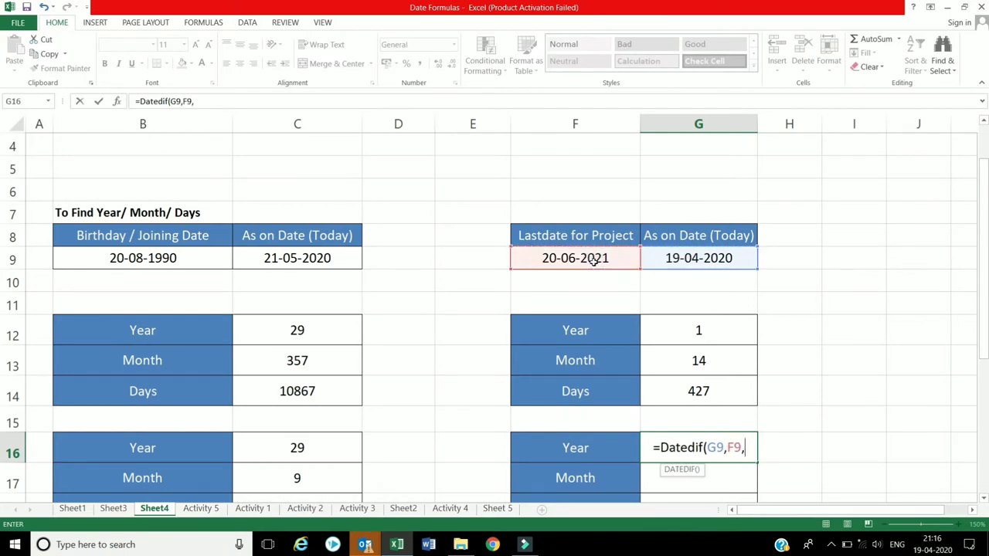
{"action": "type", "text": "\""}
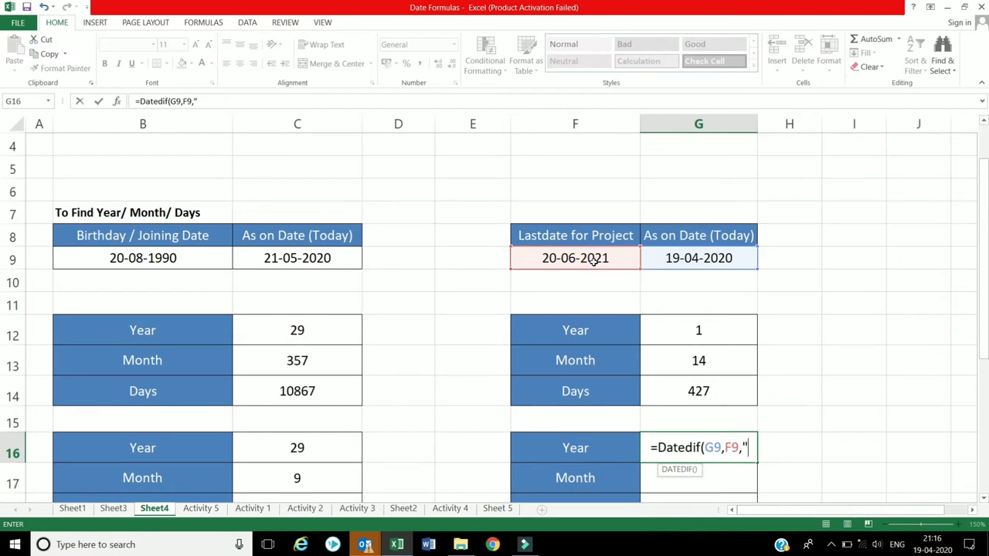
{"action": "type", "text": "Y\""}
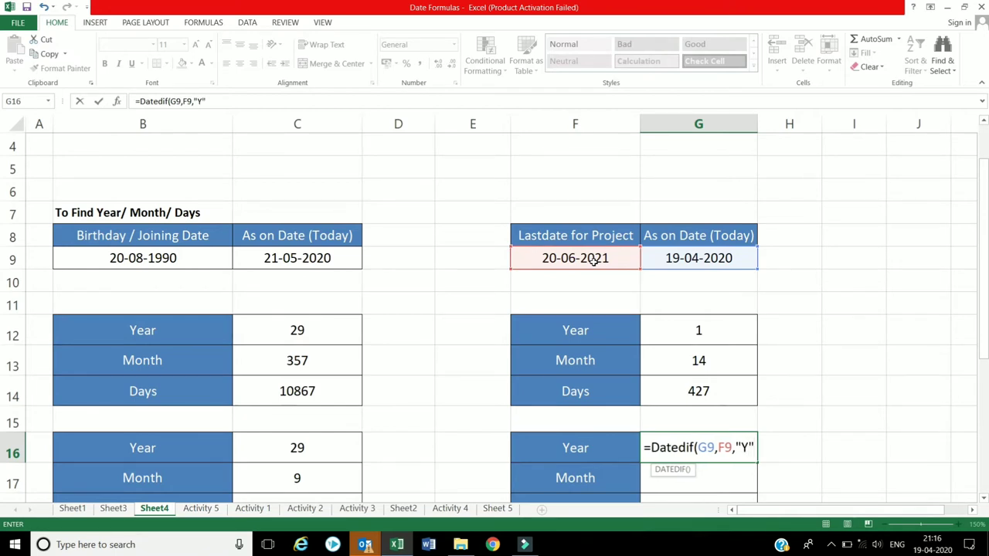
{"action": "type", "text": ")"}
{"action": "key", "text": "Return"}
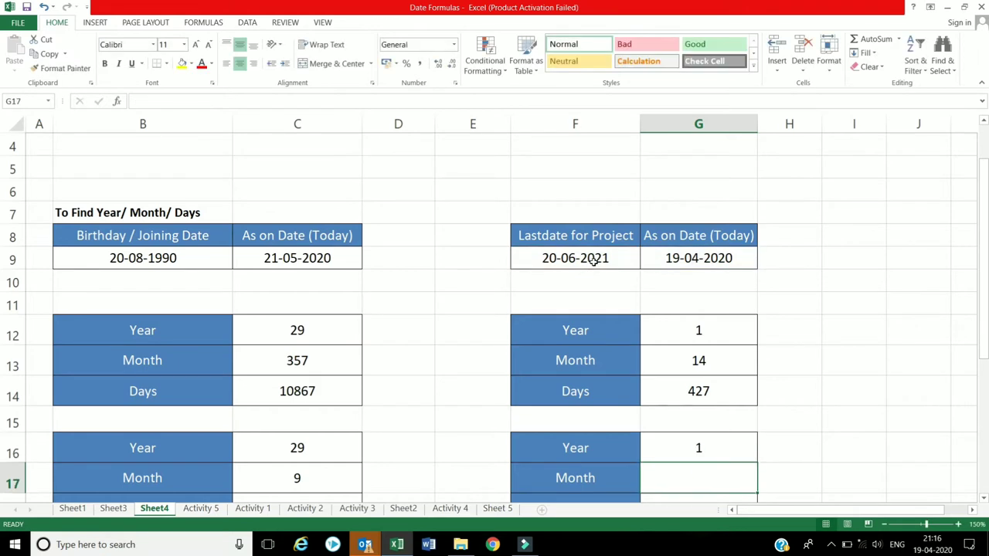
Start =datedif(G9,F9,"YM") in G17 for the leftover months, fixing a misplaced parenthesis
{"action": "type", "text": "="}
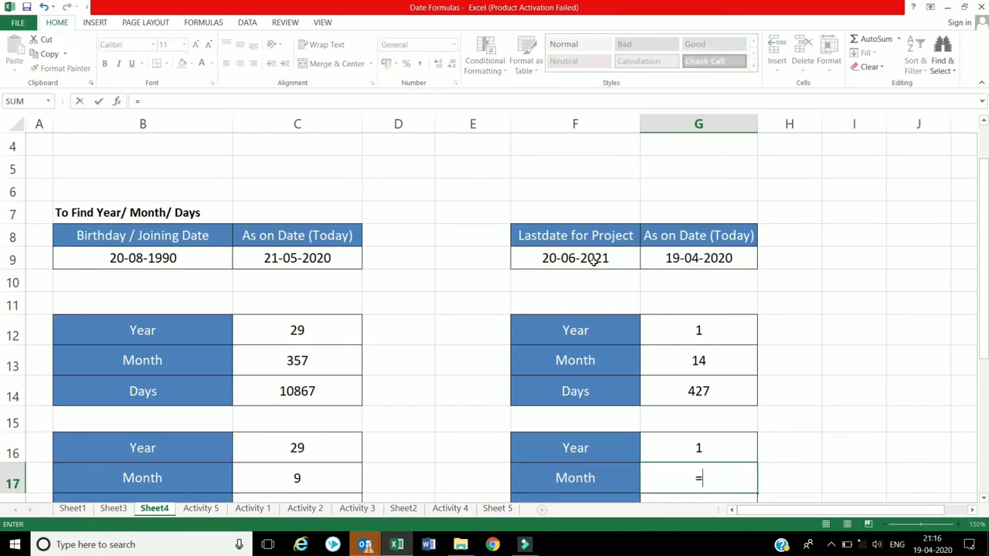
{"action": "type", "text": "datedi"}
{"action": "type", "text": "f("}
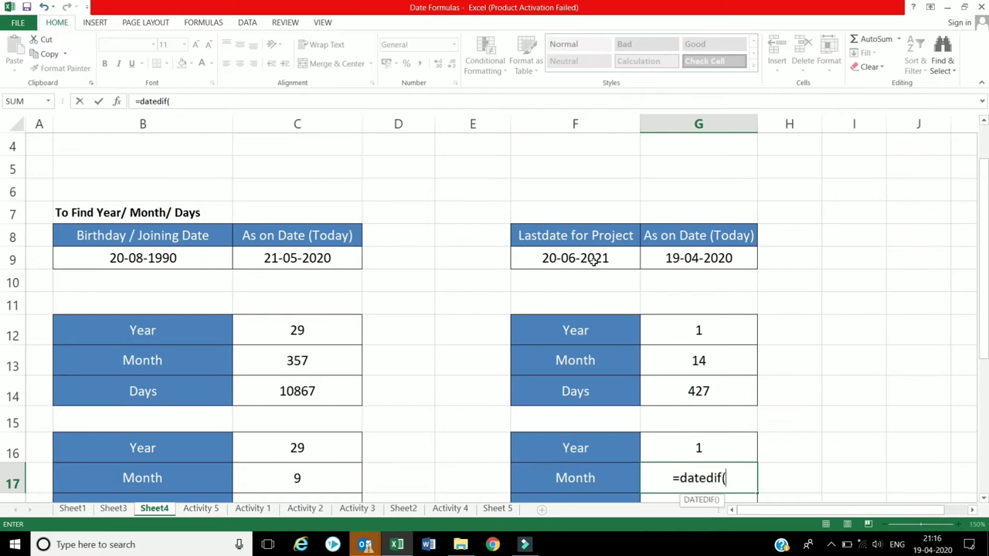
{"action": "left_click", "coordinate": [730, 262]}
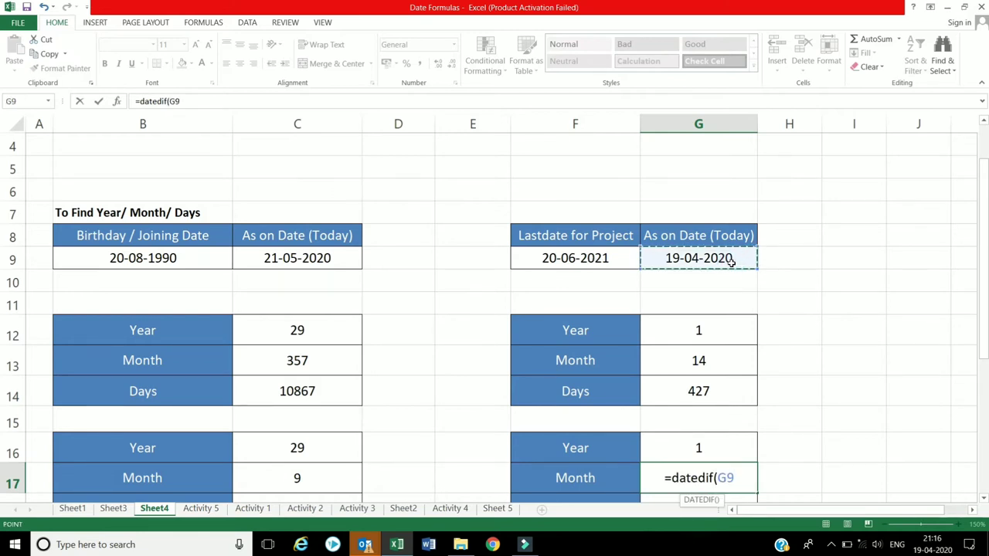
{"action": "type", "text": ","}
{"action": "left_click", "coordinate": [622, 259]}
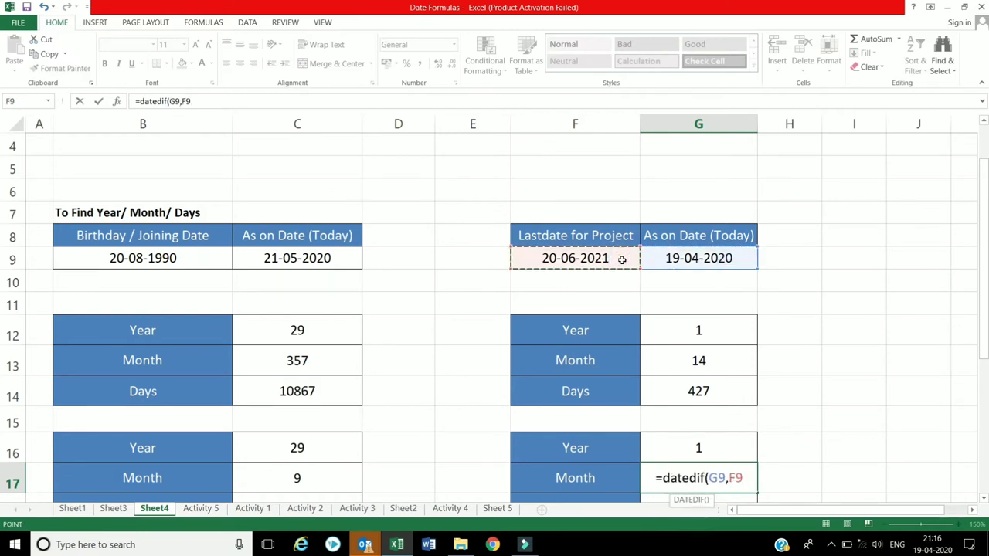
{"action": "type", "text": ",\""}
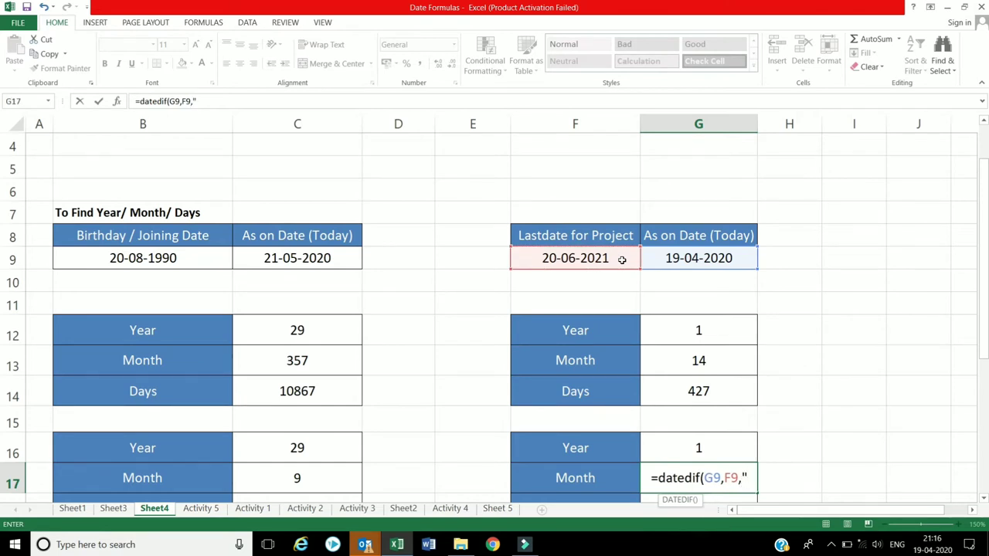
{"action": "type", "text": "YM"}
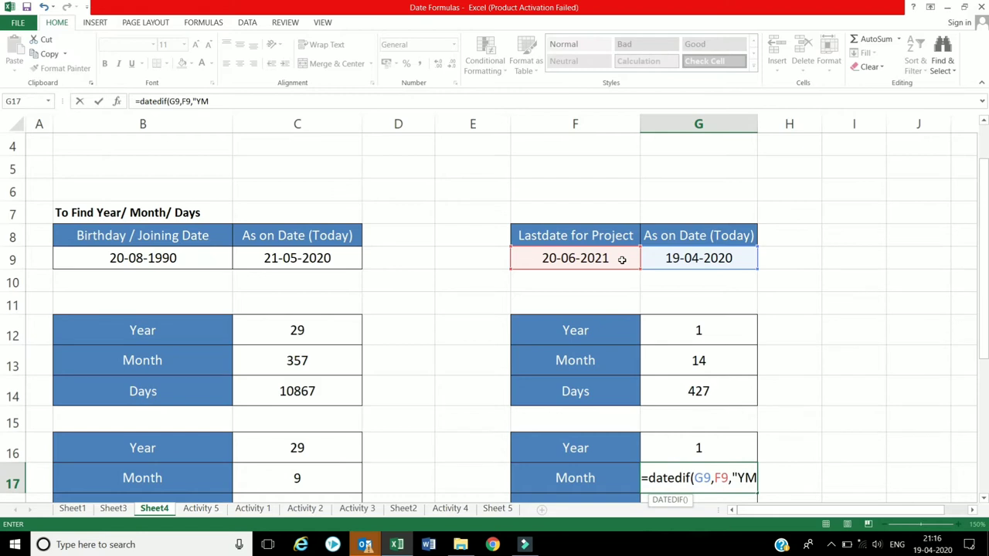
{"action": "type", "text": "\")"}
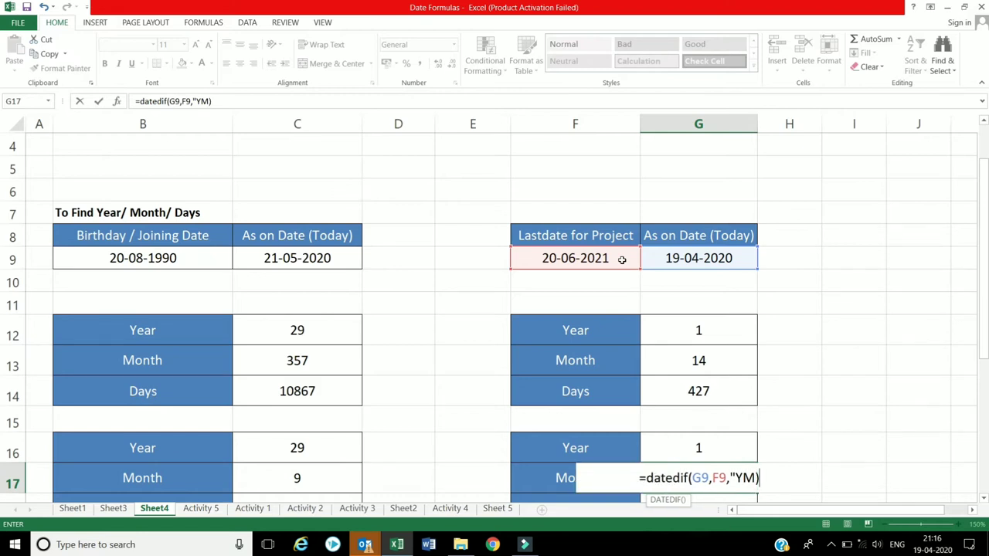
{"action": "key", "text": "BackSpace"}
Finish the G17 months formula, then enter =datedif(G9,F9,"MD") in G18 for 1 leftover day
{"action": "type", "text": "\")"}
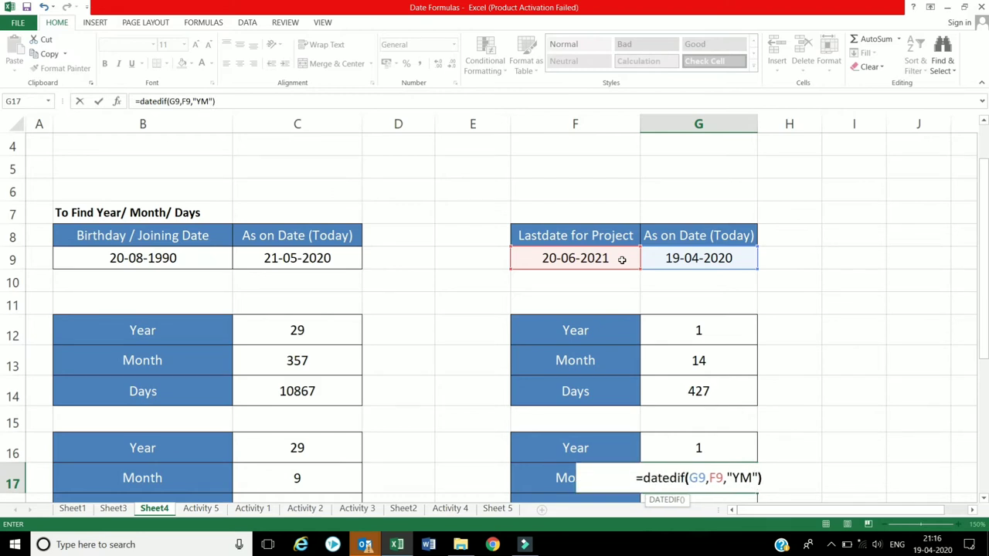
{"action": "key", "text": "Return"}
{"action": "type", "text": "="}
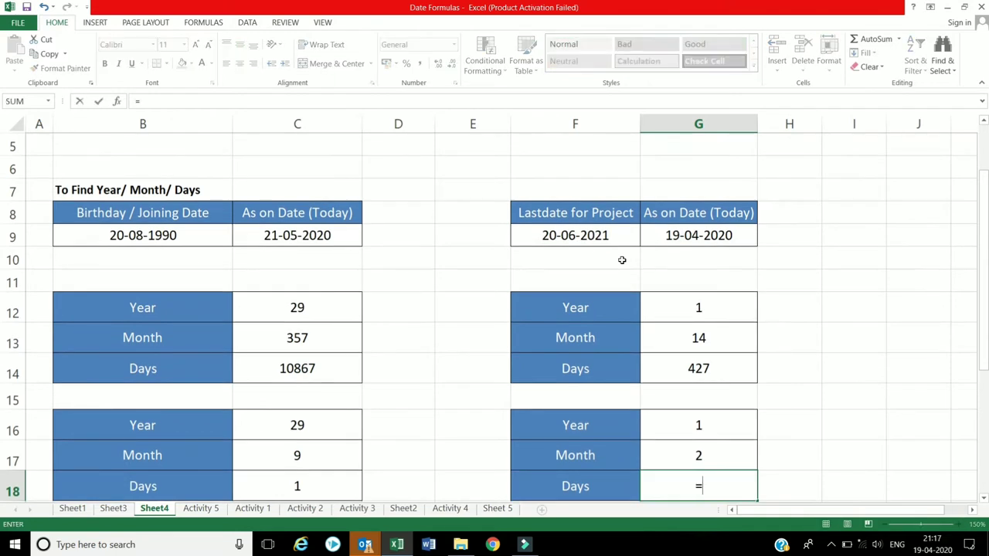
{"action": "type", "text": "da"}
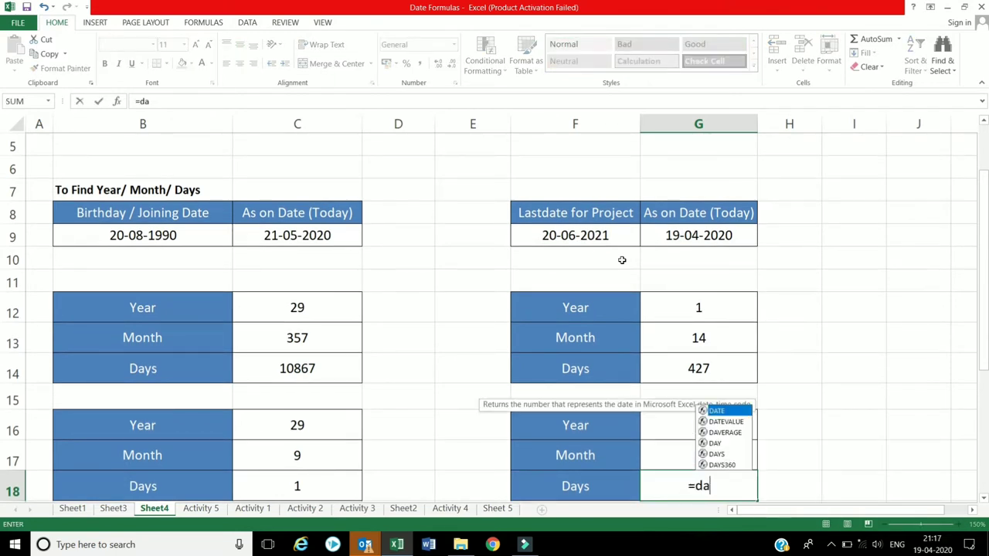
{"action": "type", "text": "tedif"}
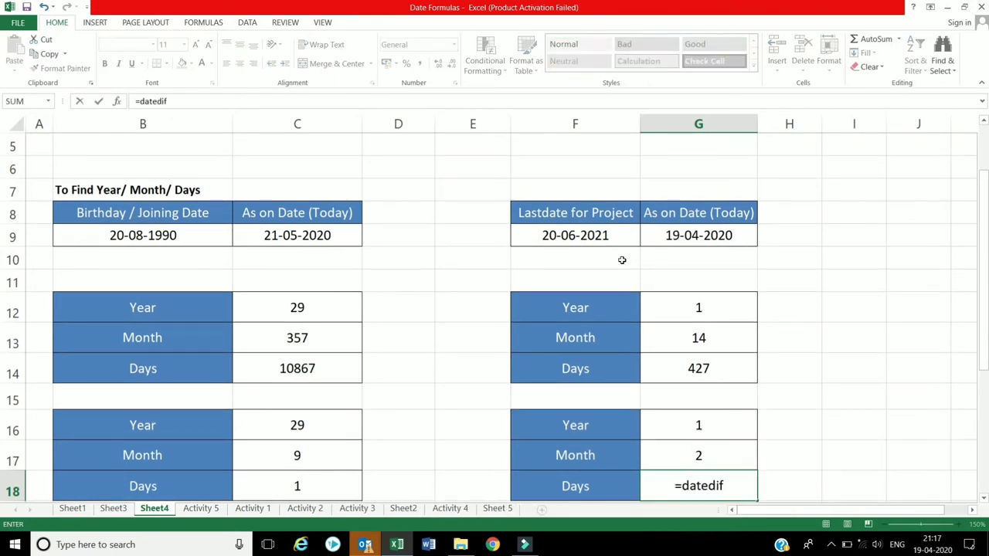
{"action": "type", "text": "("}
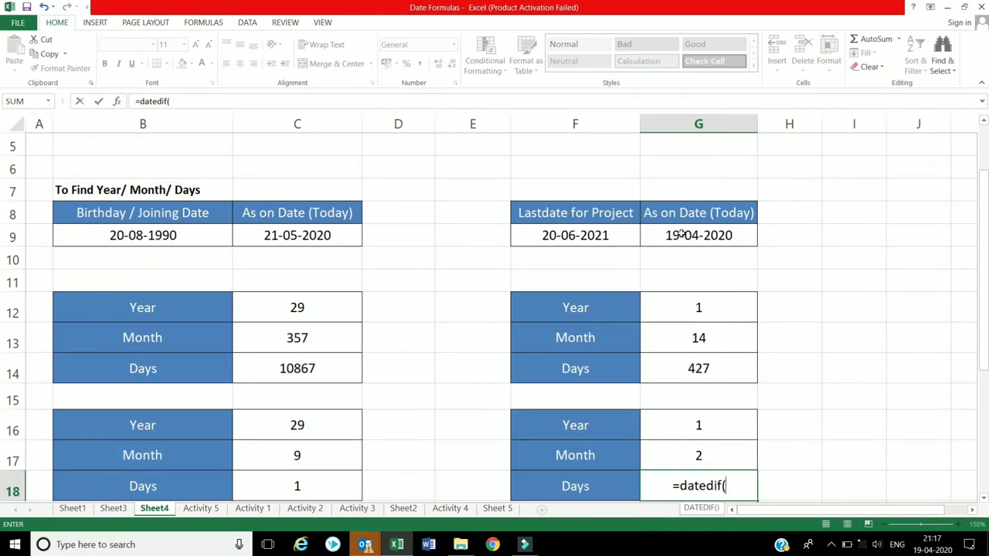
{"action": "left_click", "coordinate": [681, 233]}
{"action": "type", "text": ","}
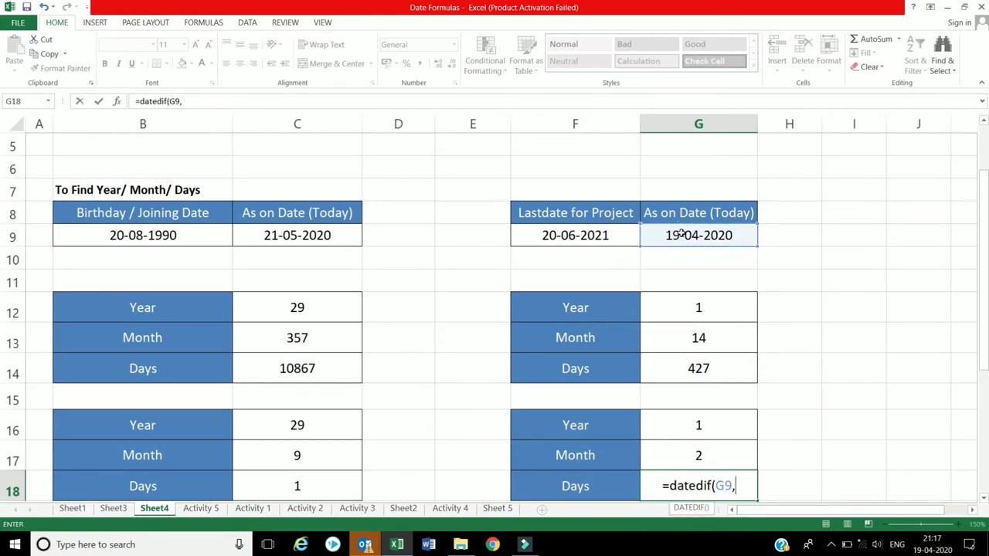
{"action": "left_click", "coordinate": [592, 234]}
{"action": "type", "text": ","}
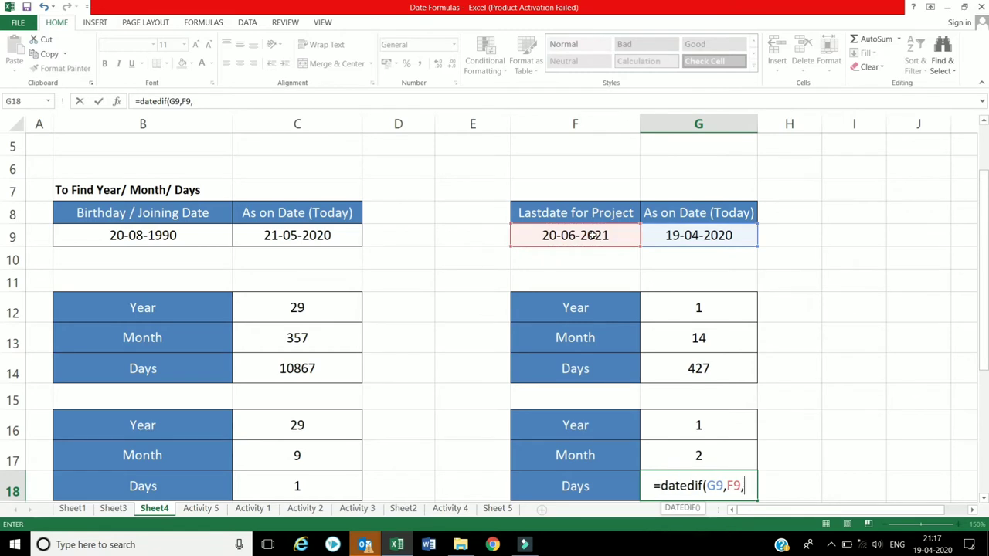
{"action": "type", "text": "\""}
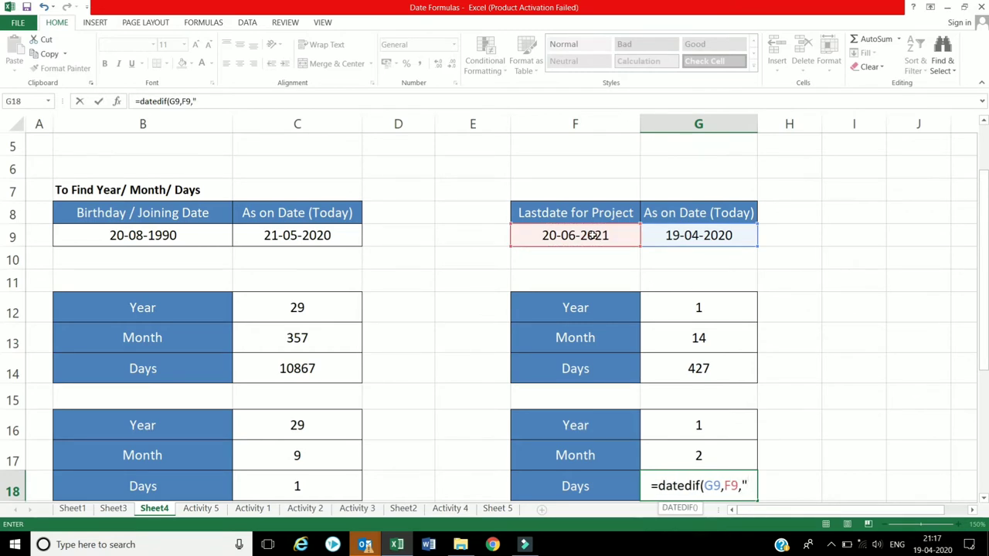
{"action": "type", "text": "MD"}
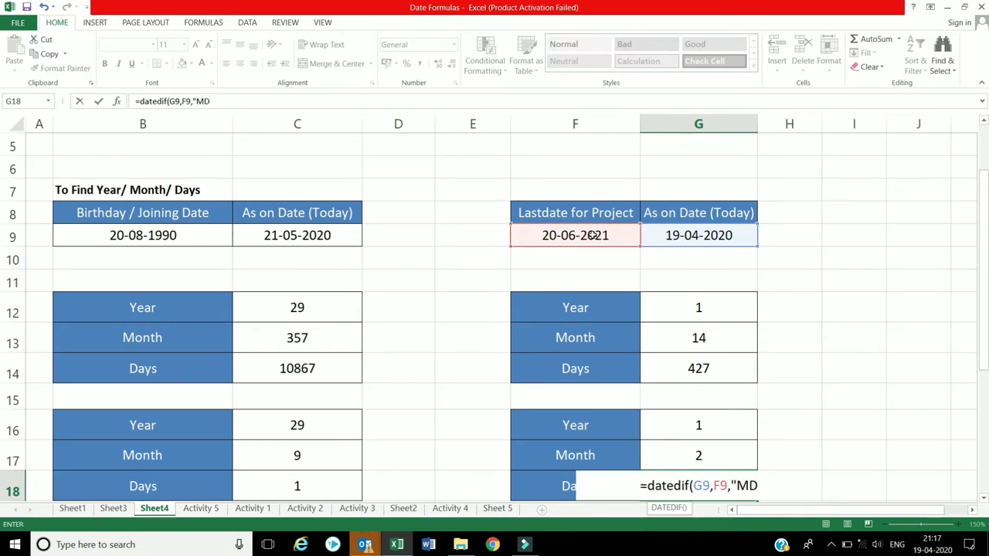
{"action": "type", "text": "\")"}
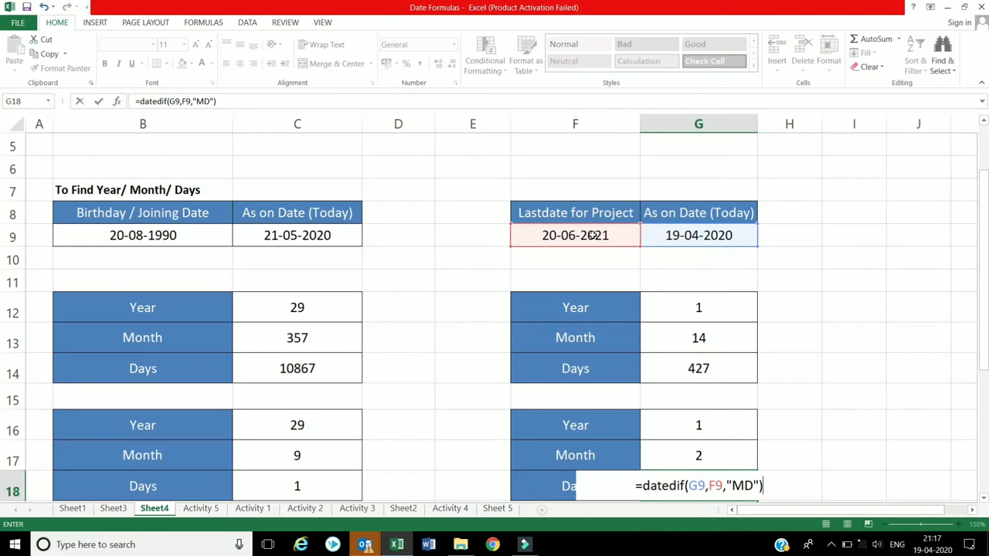
{"action": "key", "text": "Return"}
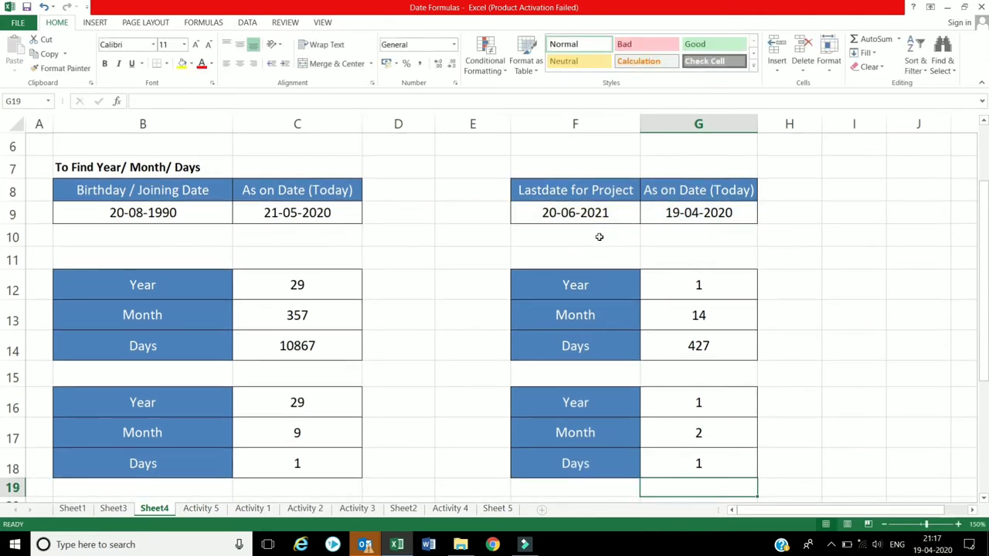
Switch to the Activity 5 tyre sheet
{"action": "scroll", "coordinate": [603, 259], "scroll_direction": "up", "scroll_amount": 1}
{"action": "scroll", "coordinate": [604, 263], "scroll_direction": "down", "scroll_amount": 1}
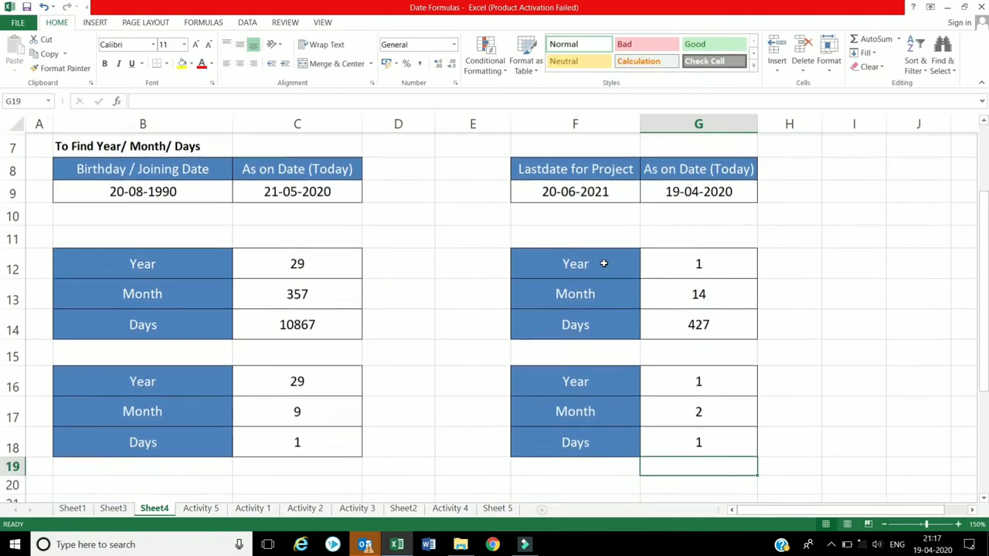
{"action": "key", "text": "ctrl+Page_Down"}
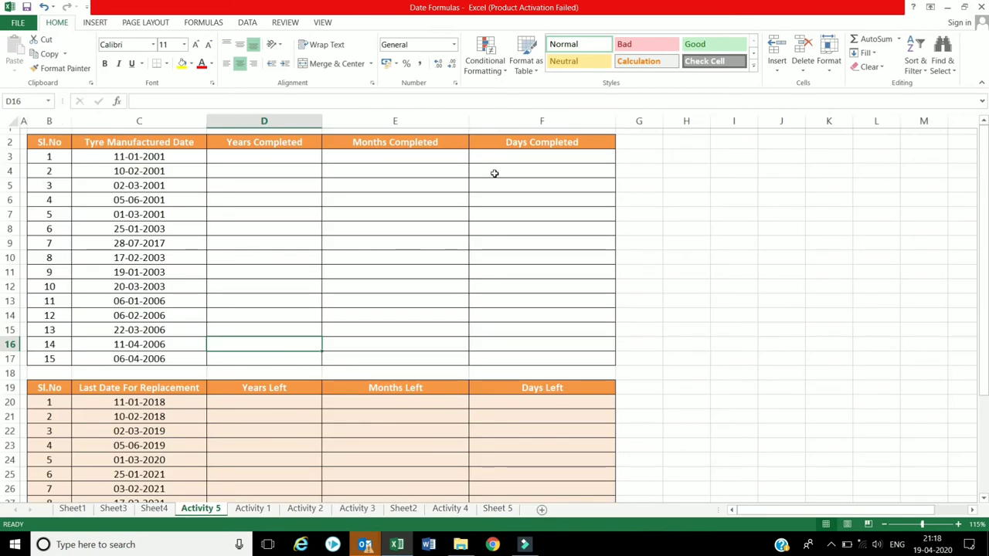
Enter =DATEDIF(C3,TODAY(),"Y") in D3, giving 19 years for the first tyre
{"action": "left_click", "coordinate": [241, 157]}
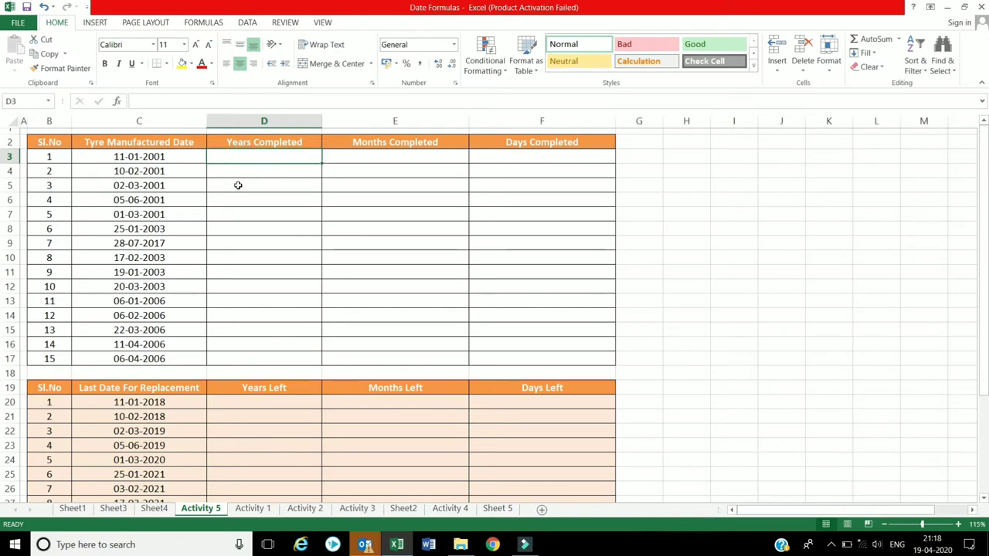
{"action": "type", "text": "=da"}
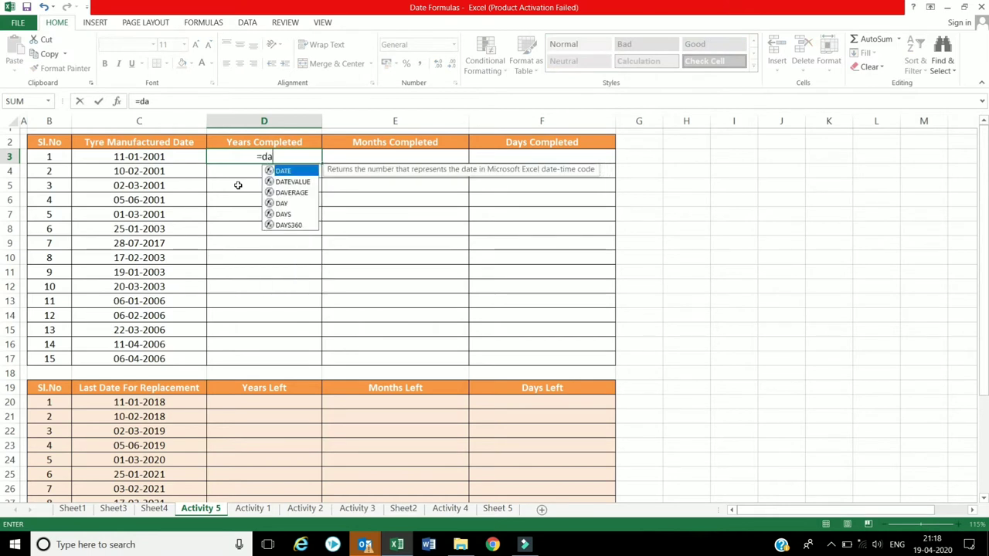
{"action": "type", "text": "tedif"}
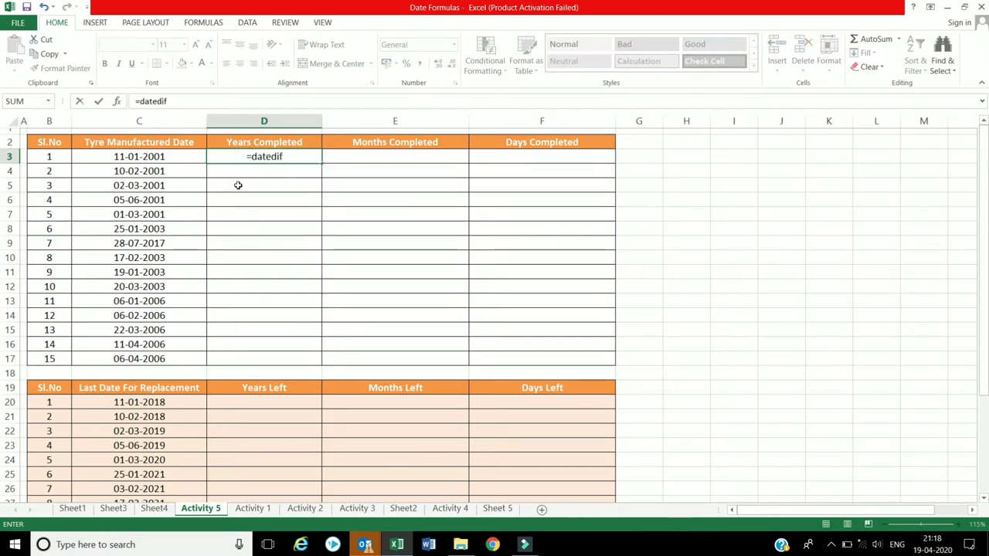
{"action": "type", "text": "("}
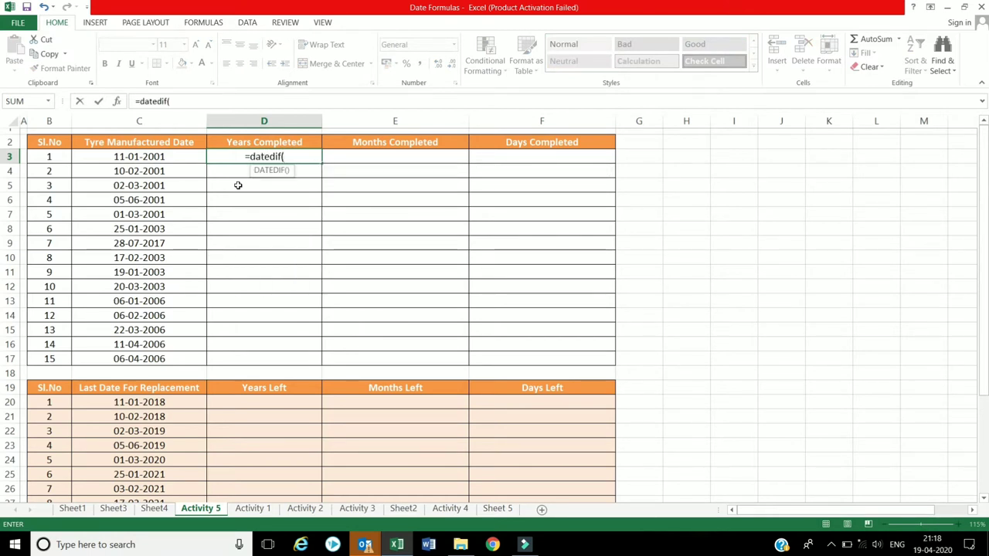
{"action": "left_click", "coordinate": [143, 153]}
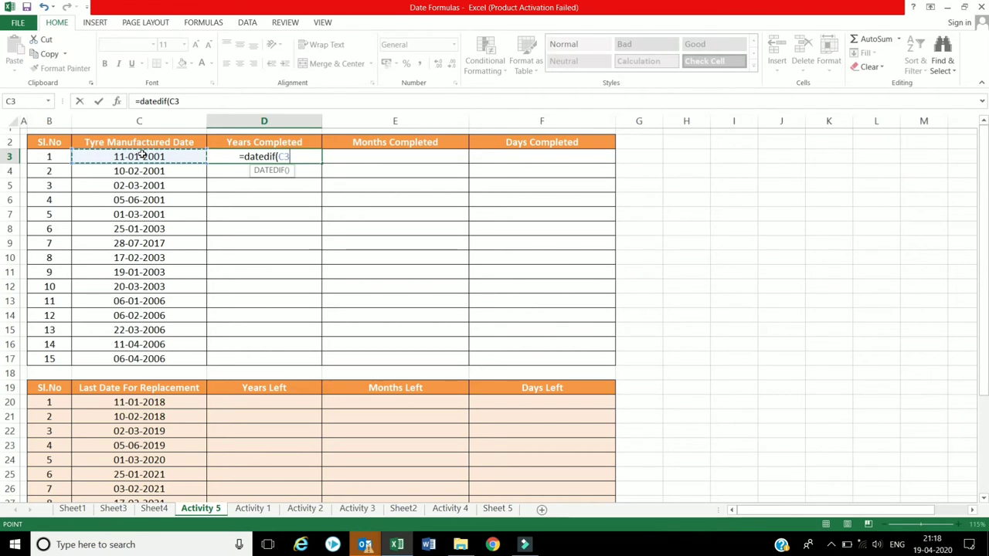
{"action": "type", "text": ","}
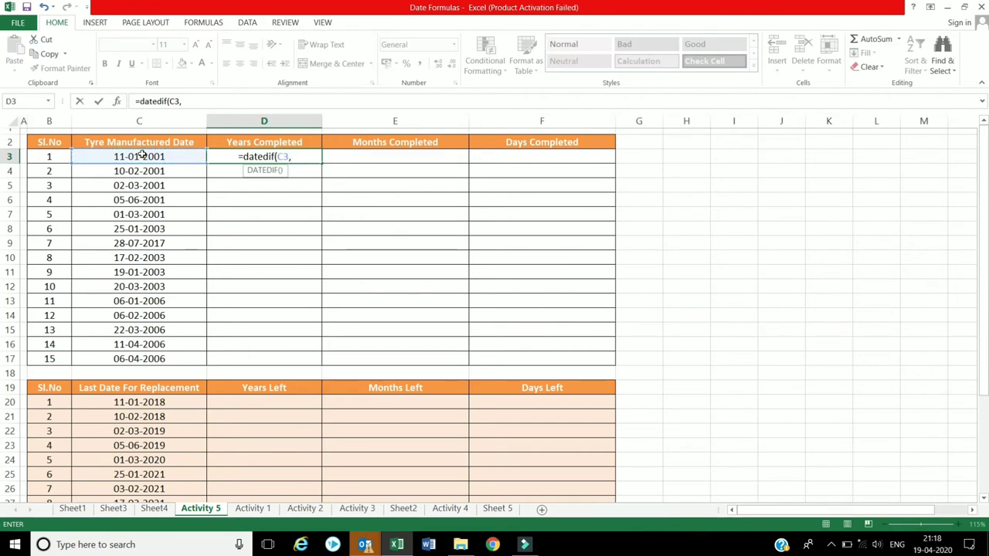
{"action": "type", "text": "tod"}
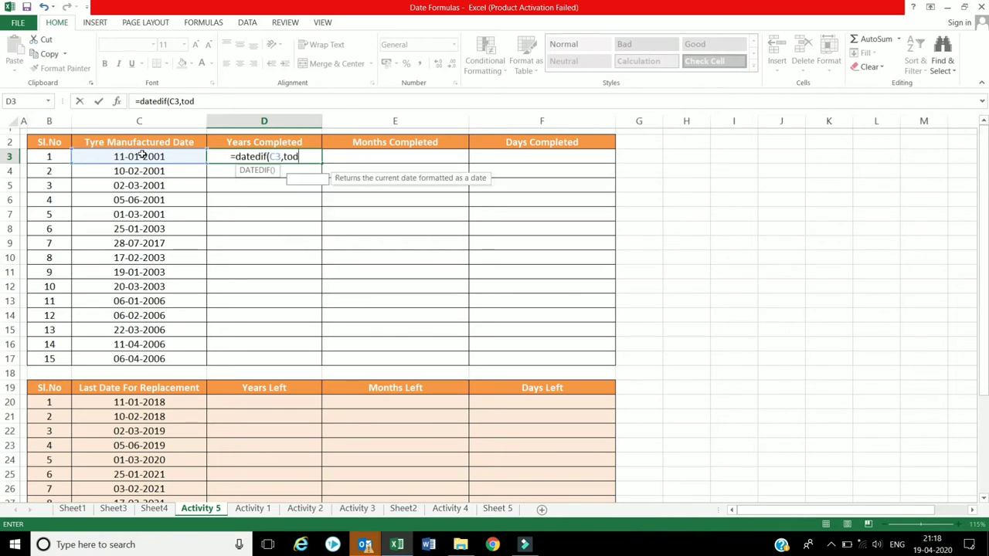
{"action": "type", "text": "ay("}
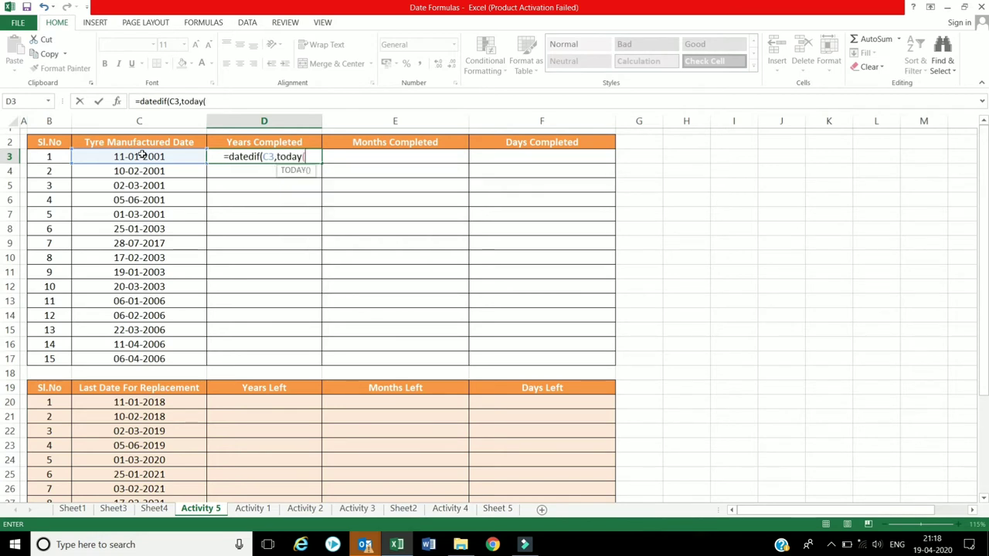
{"action": "type", "text": ")"}
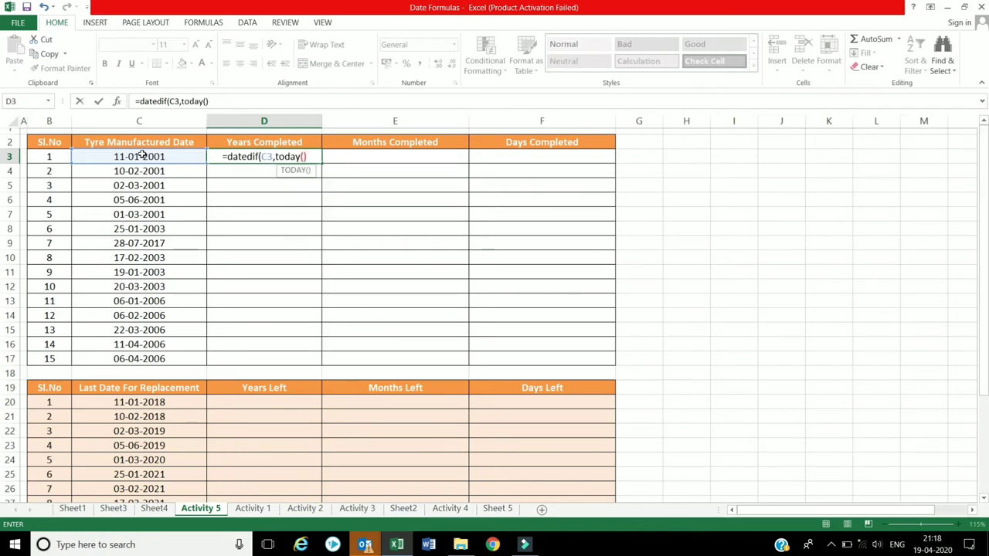
{"action": "type", "text": ","}
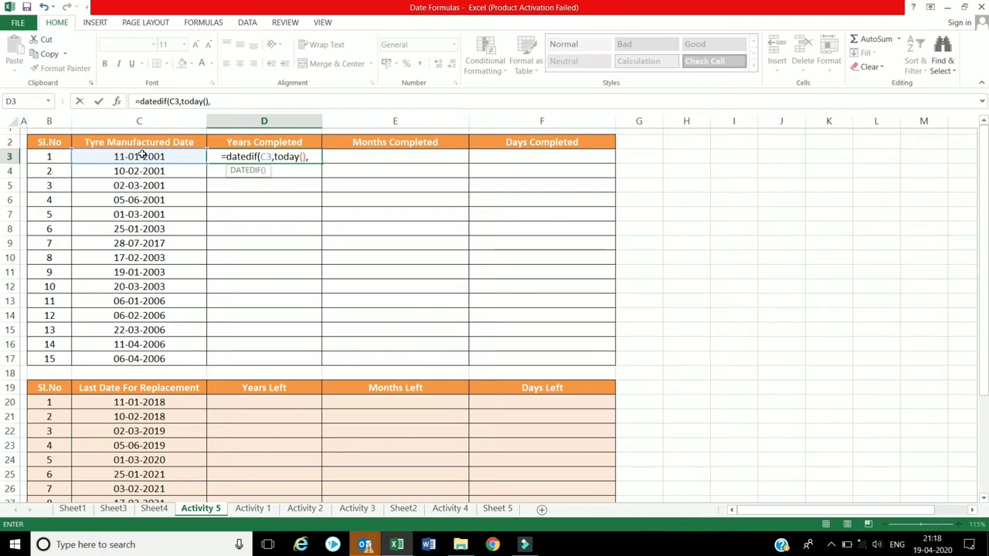
{"action": "type", "text": "\"Y"}
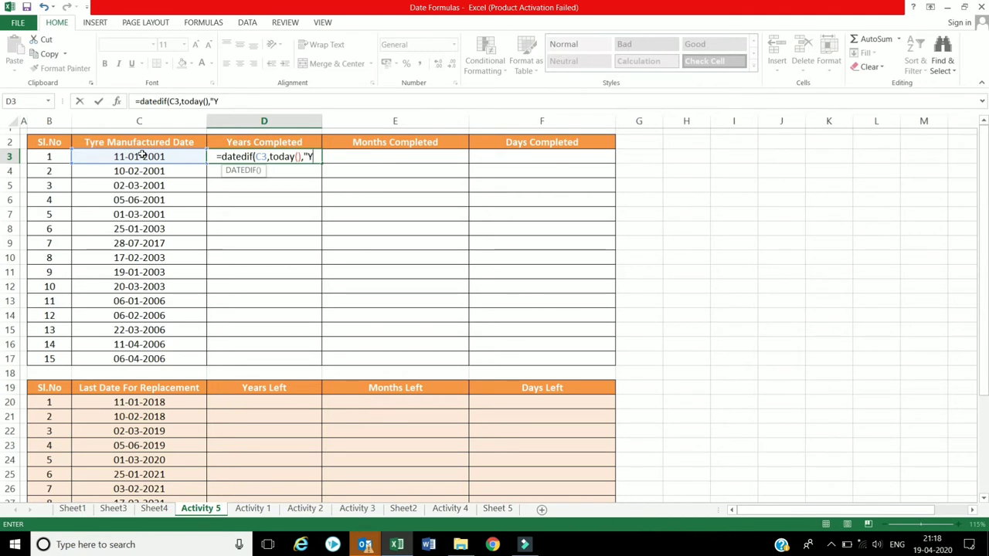
{"action": "type", "text": "\")"}
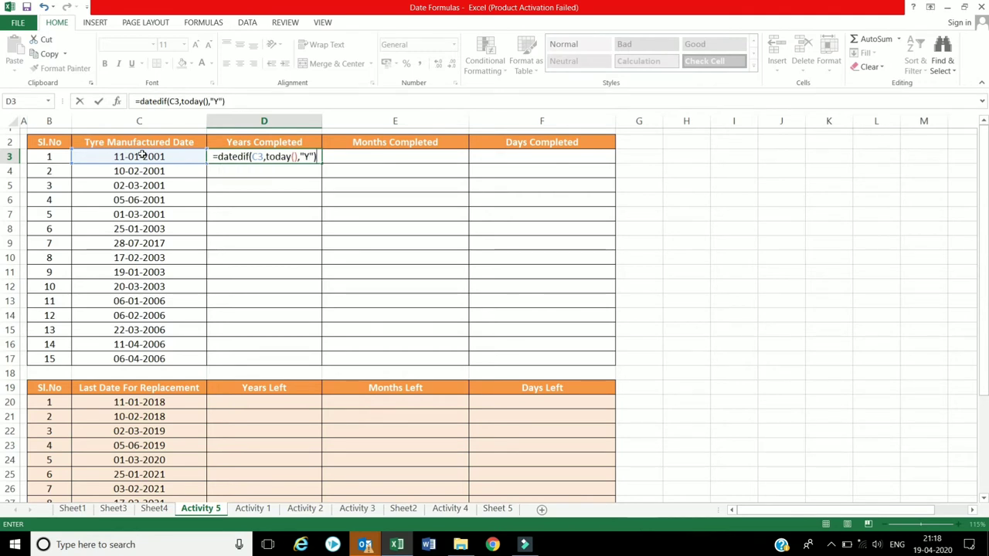
{"action": "key", "text": "Return"}
Enter =DATEDIF(C3,TODAY(),"YM") in E3, giving 3 leftover months
{"action": "left_click", "coordinate": [351, 159]}
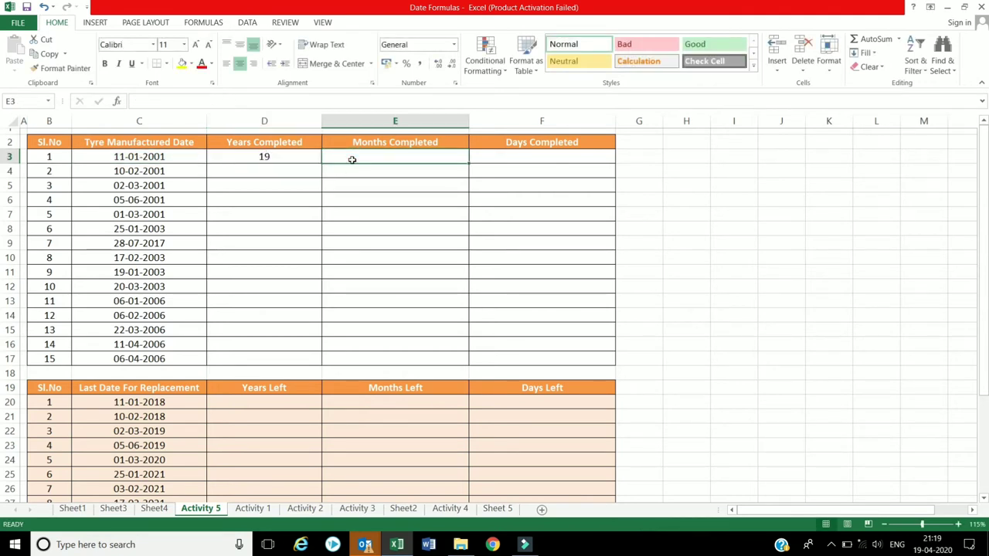
{"action": "type", "text": "=d"}
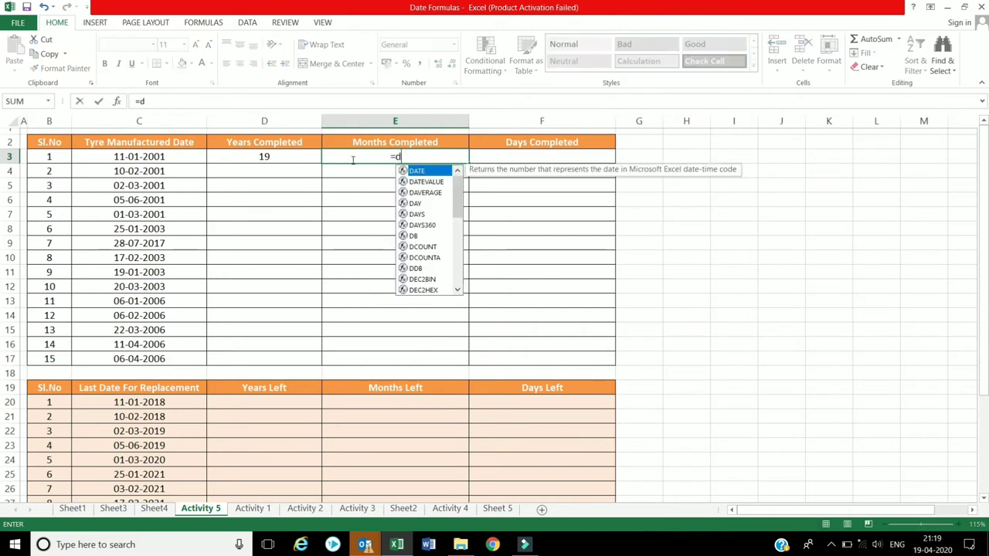
{"action": "type", "text": "atedif"}
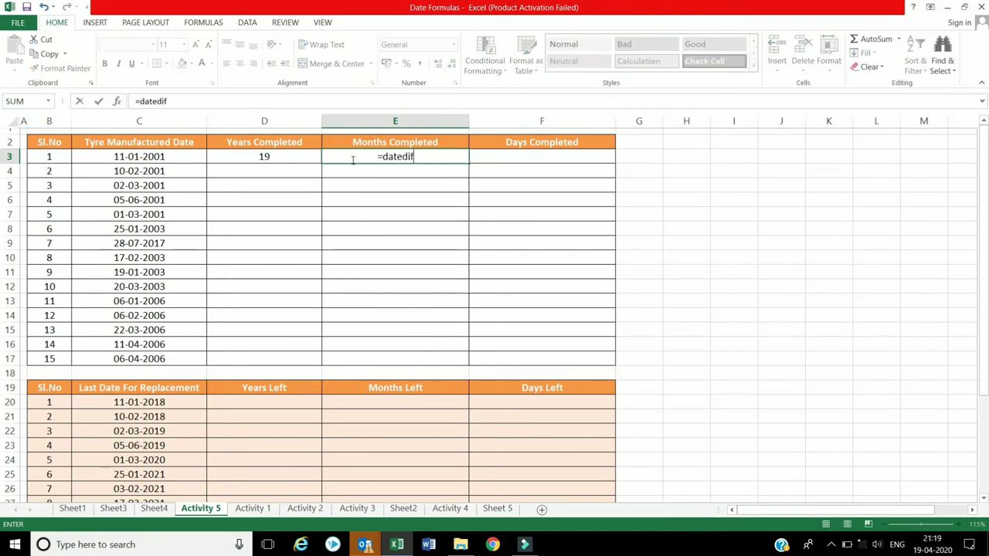
{"action": "type", "text": "("}
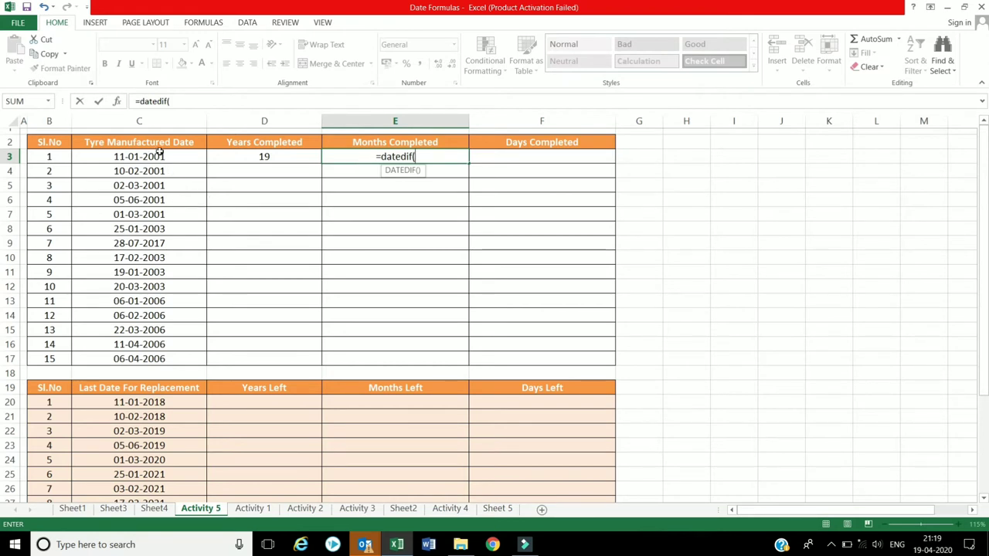
{"action": "left_click", "coordinate": [162, 154]}
{"action": "type", "text": ","}
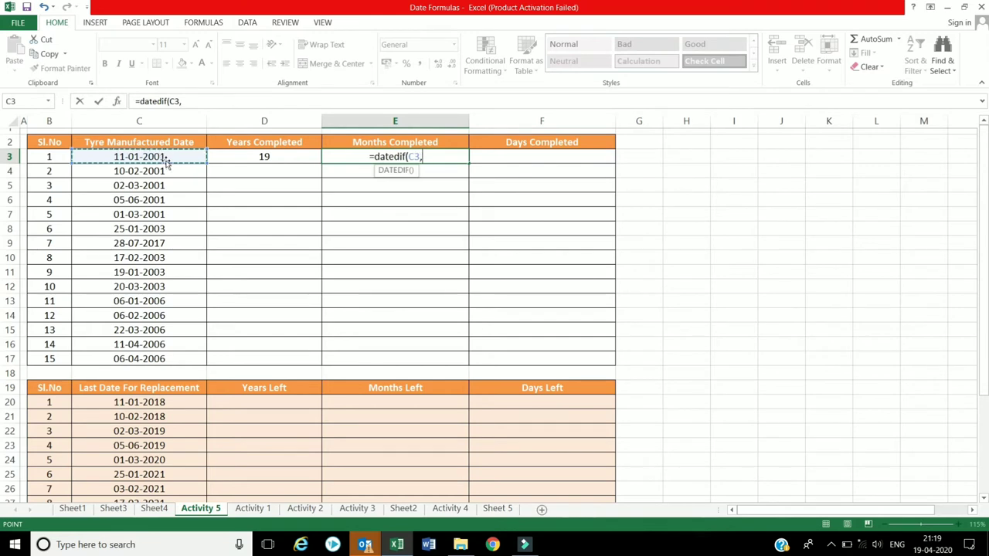
{"action": "type", "text": "to"}
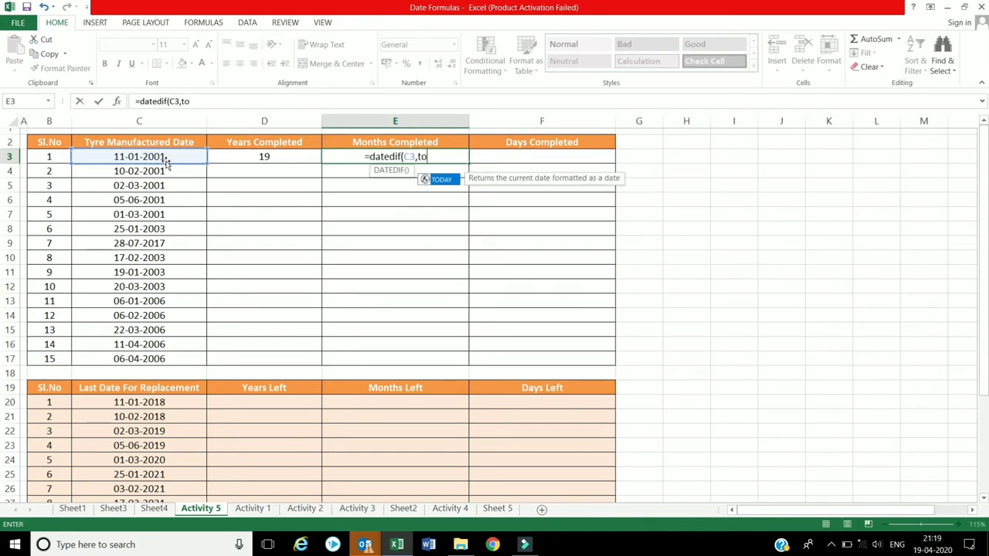
{"action": "type", "text": "day"}
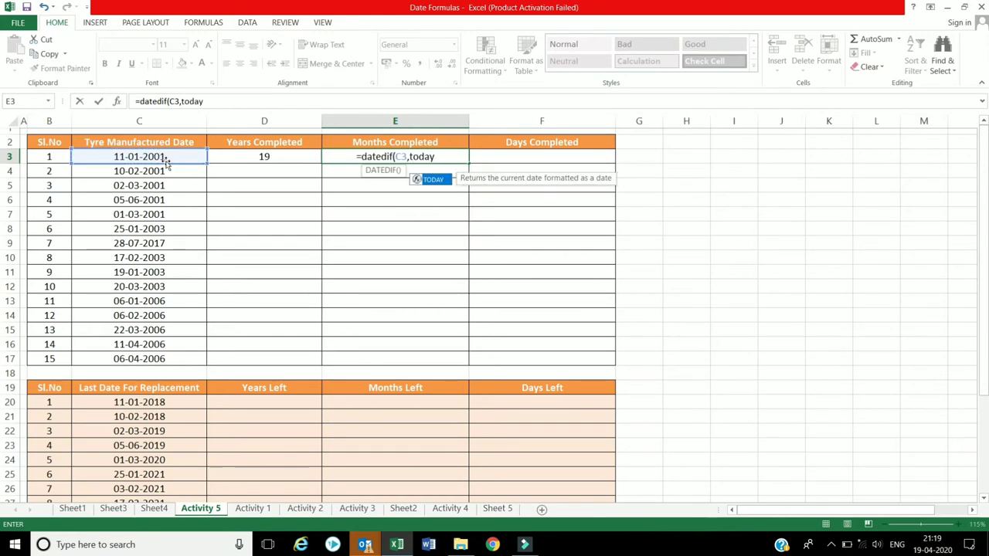
{"action": "type", "text": "()"}
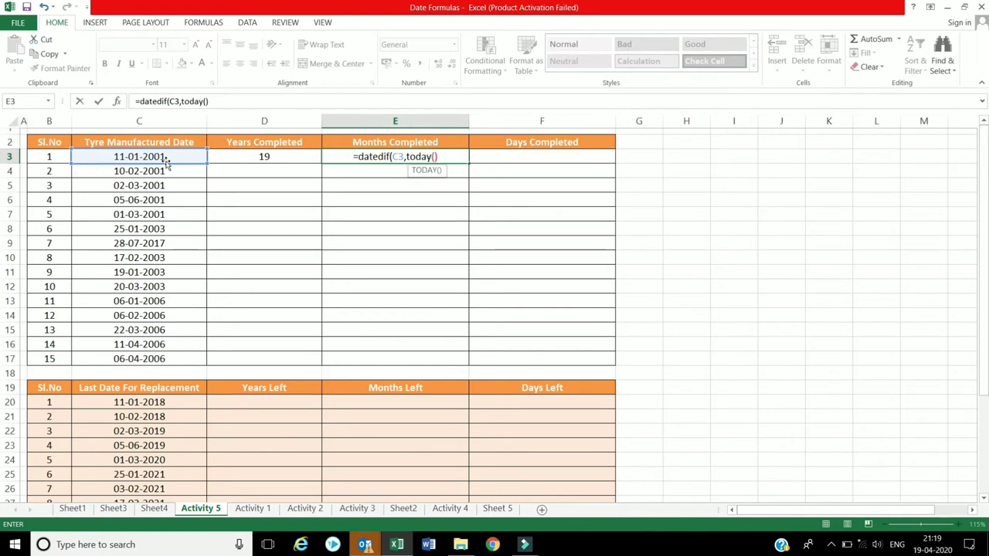
{"action": "type", "text": ",\""}
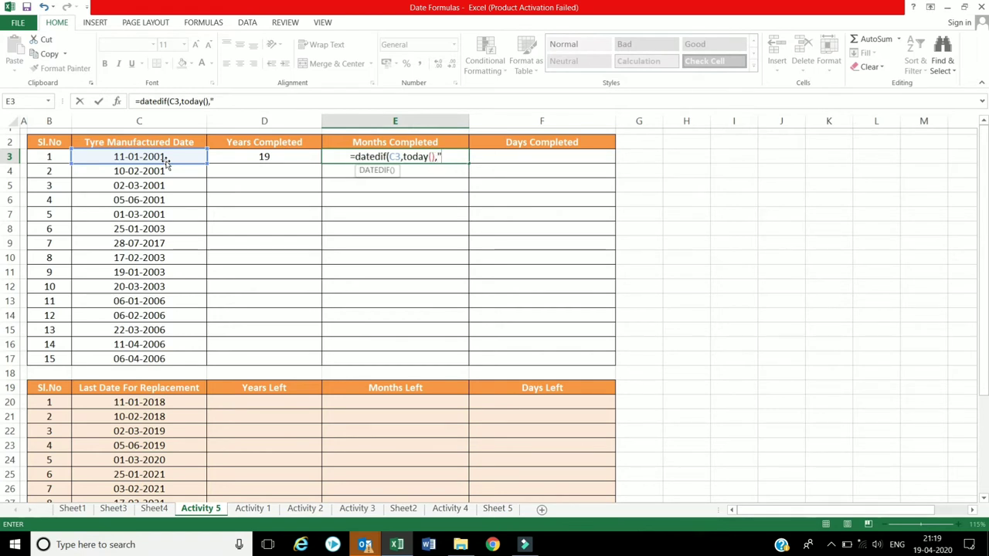
{"action": "type", "text": "YM"}
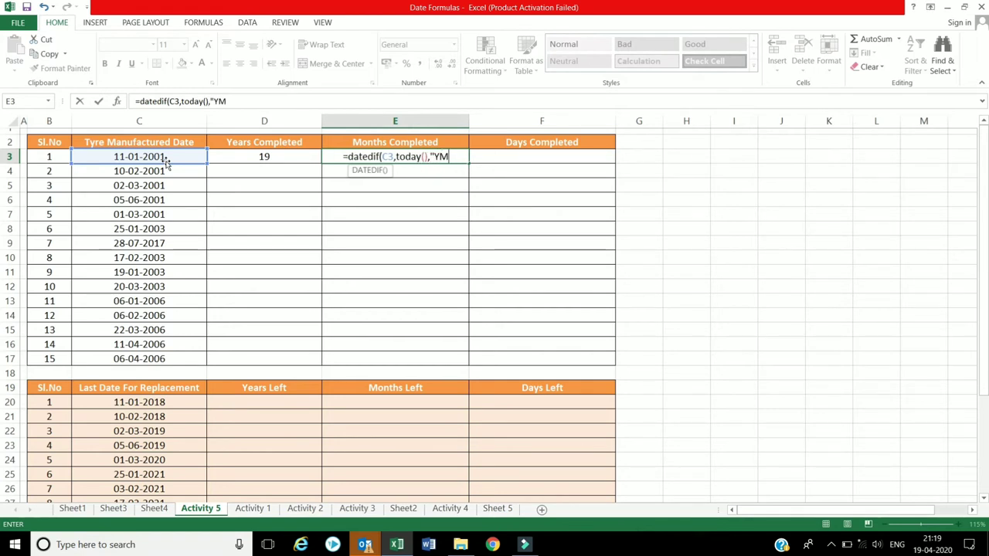
{"action": "type", "text": "\")"}
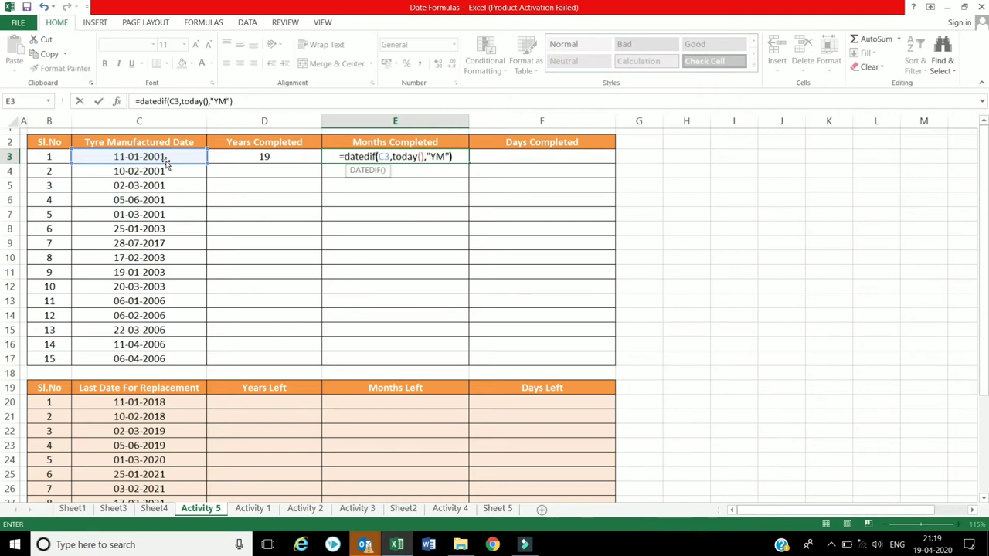
{"action": "key", "text": "Return"}
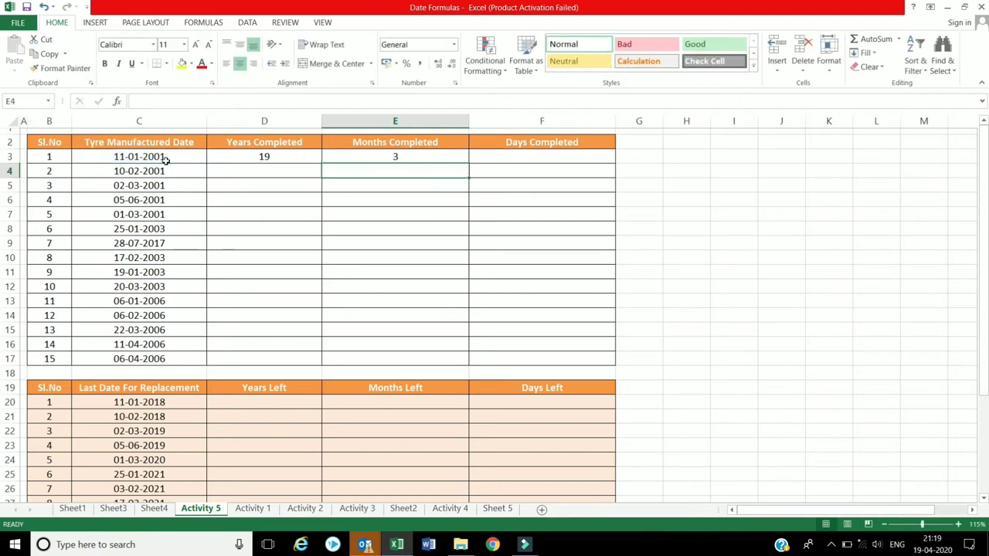
Enter =DATEDIF(C3,TODAY(),"MD") in F3, giving 8 leftover days, correcting a stray parenthesis
{"action": "left_click", "coordinate": [521, 157]}
{"action": "type", "text": "=date"}
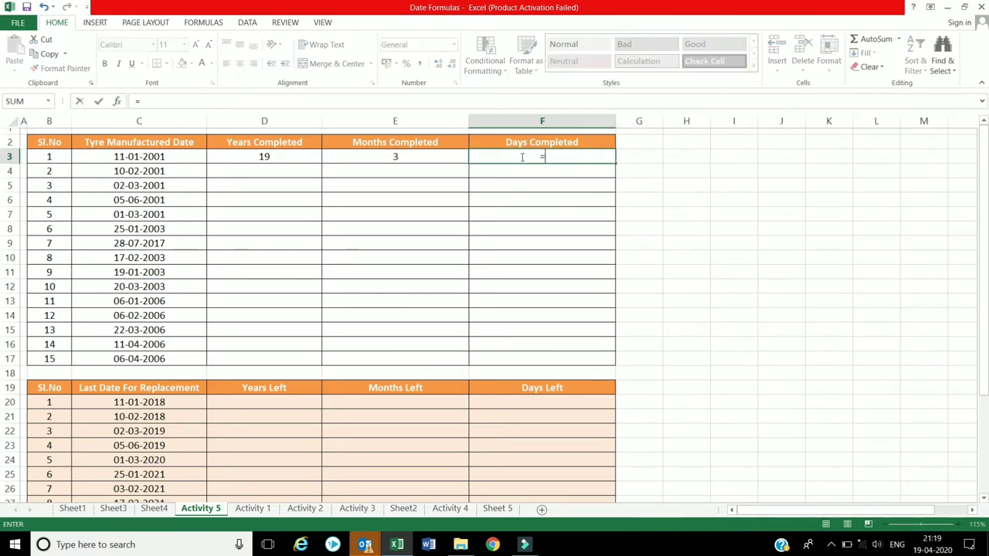
{"action": "type", "text": "d"}
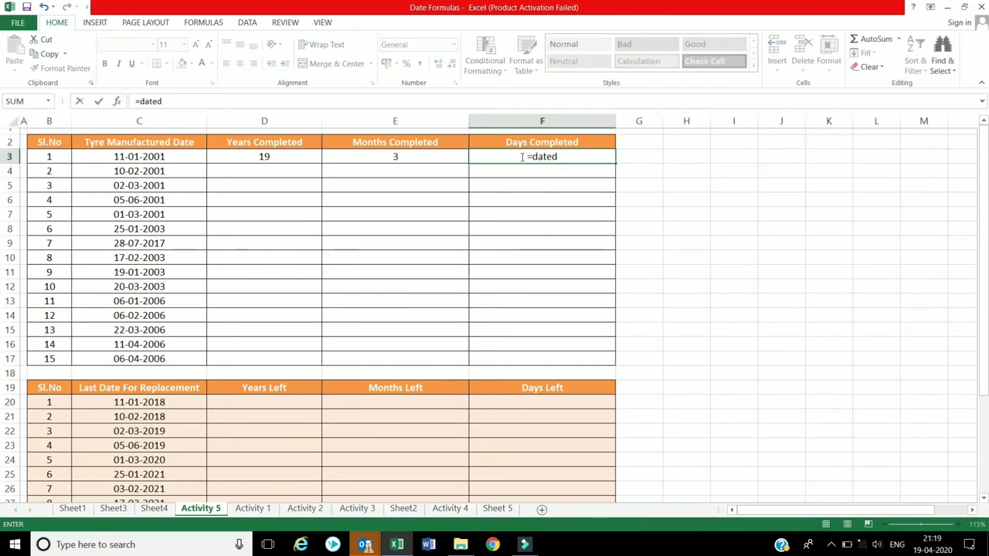
{"action": "type", "text": "if"}
{"action": "type", "text": "("}
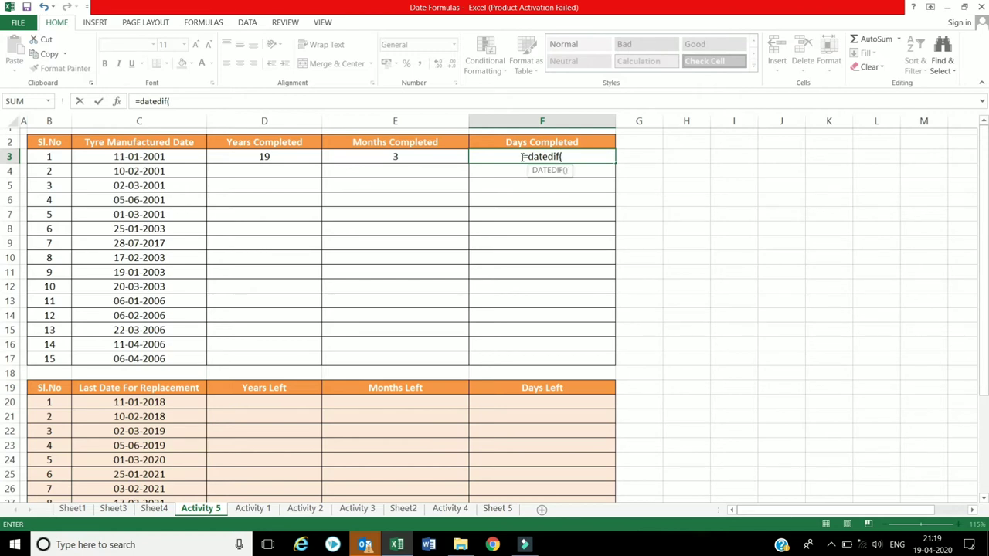
{"action": "left_click", "coordinate": [130, 156]}
{"action": "type", "text": ","}
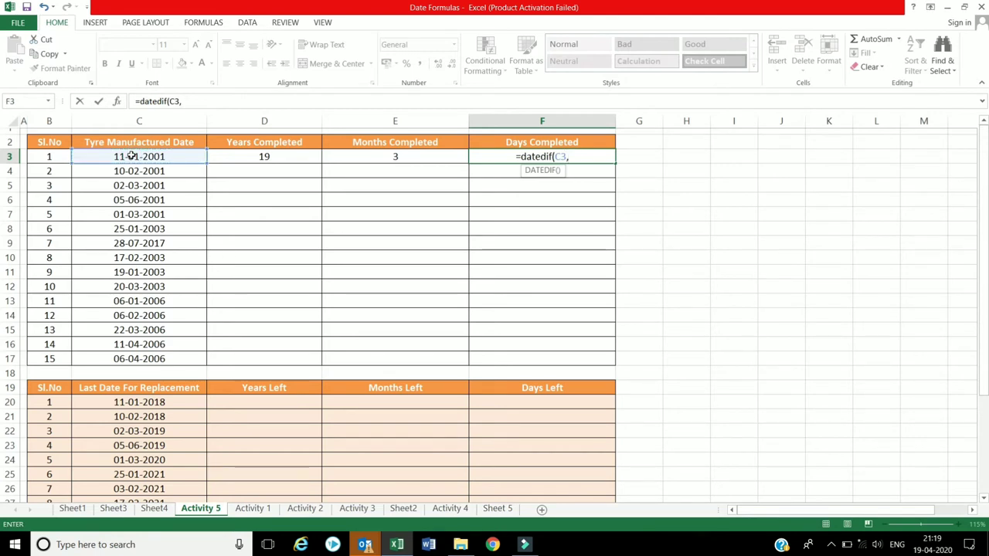
{"action": "type", "text": "today"}
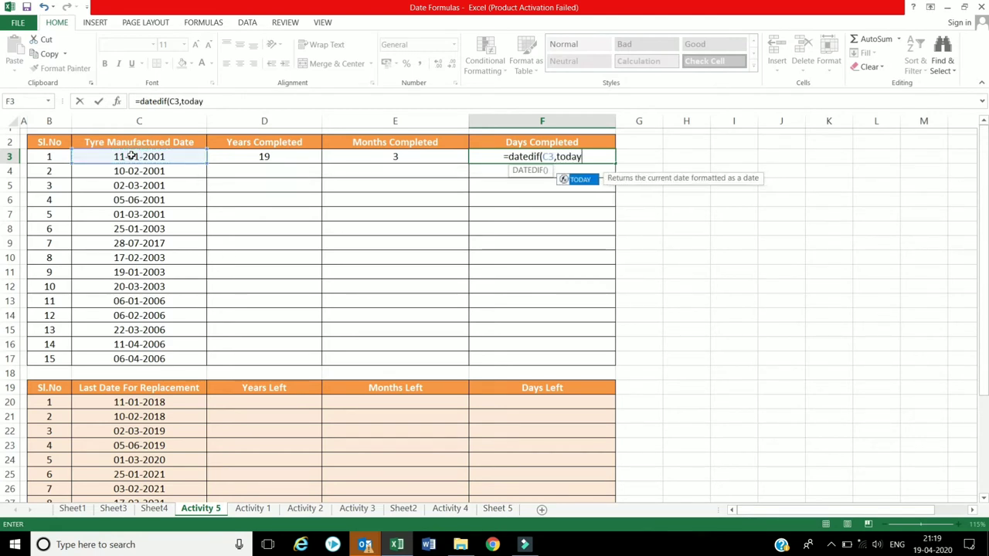
{"action": "type", "text": "("}
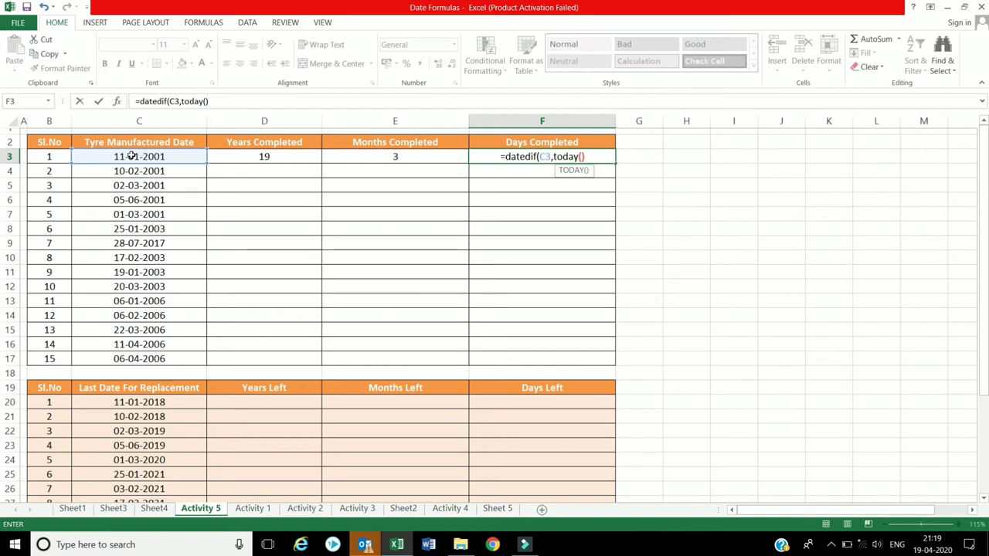
{"action": "type", "text": "),"}
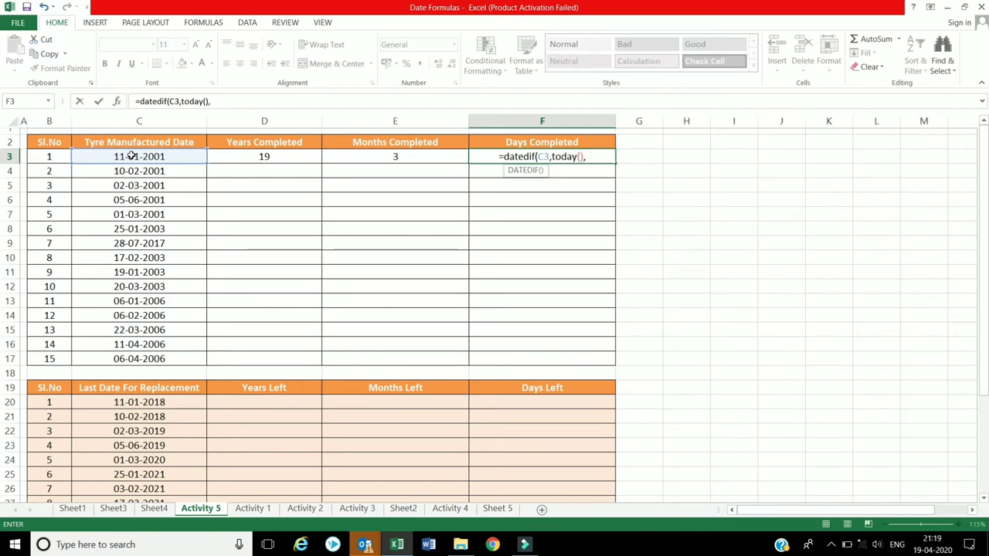
{"action": "type", "text": "\"M"}
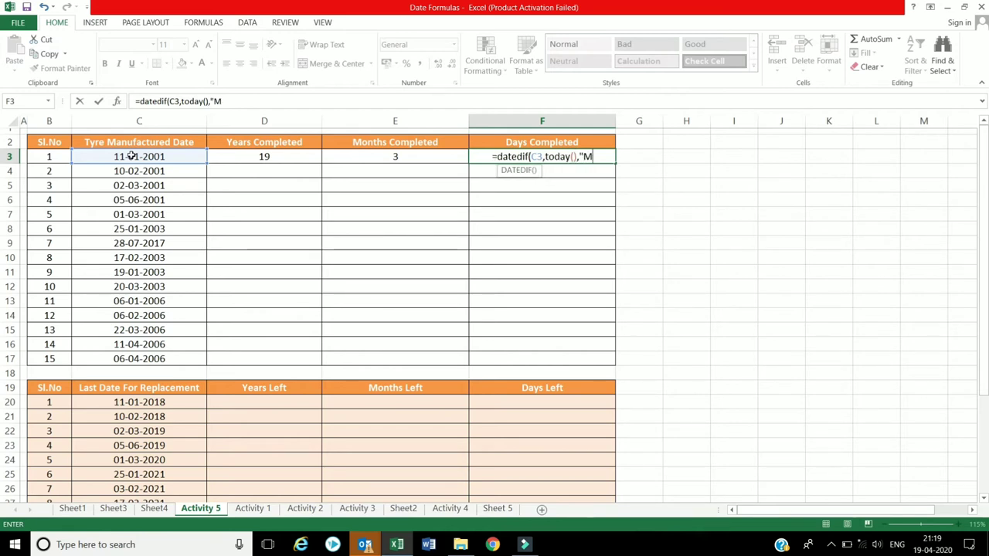
{"action": "type", "text": "D\""}
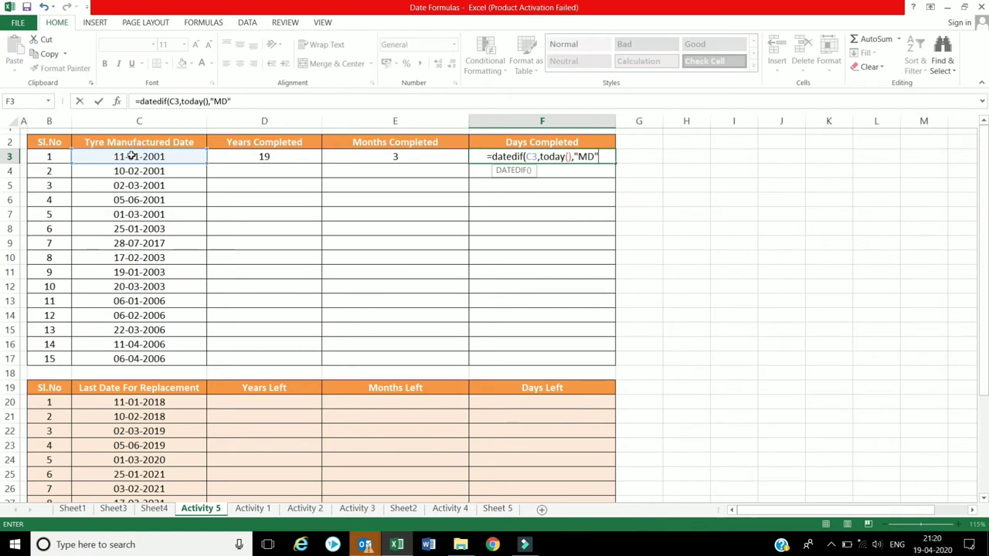
{"action": "type", "text": "("}
{"action": "key", "text": "BackSpace"}
{"action": "type", "text": ")"}
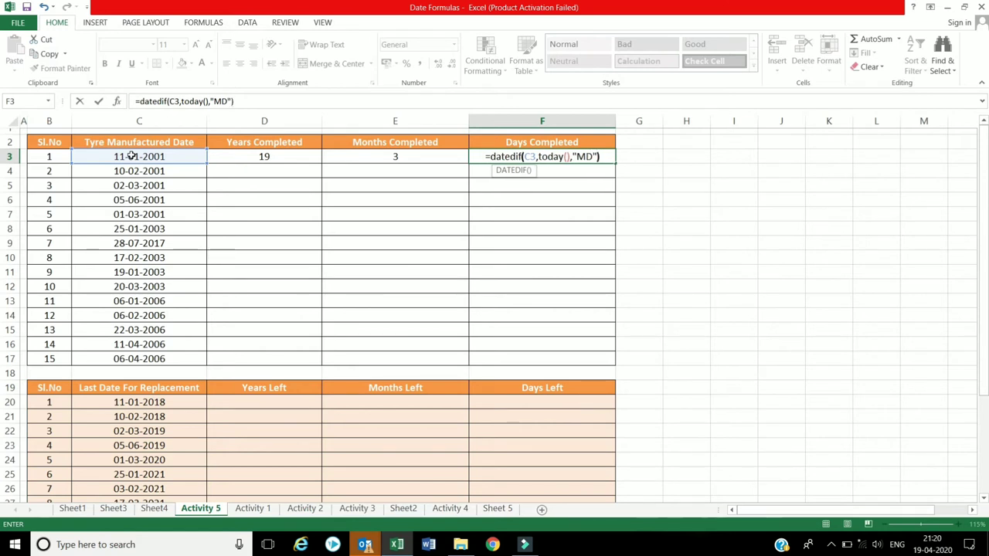
{"action": "key", "text": "Return"}
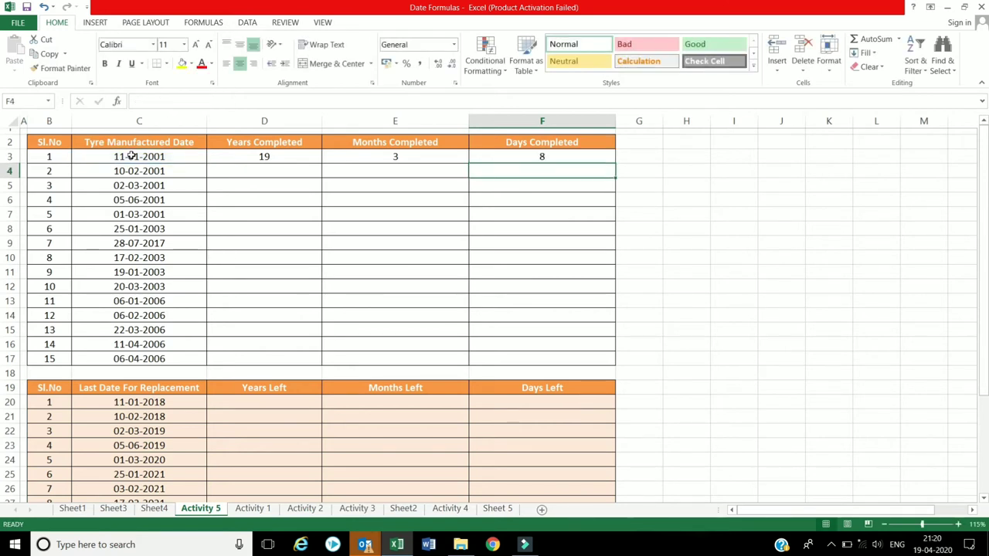
Fill the D3, E3 and F3 DATEDIF formulas down for all tyres
{"action": "left_click", "coordinate": [263, 157]}
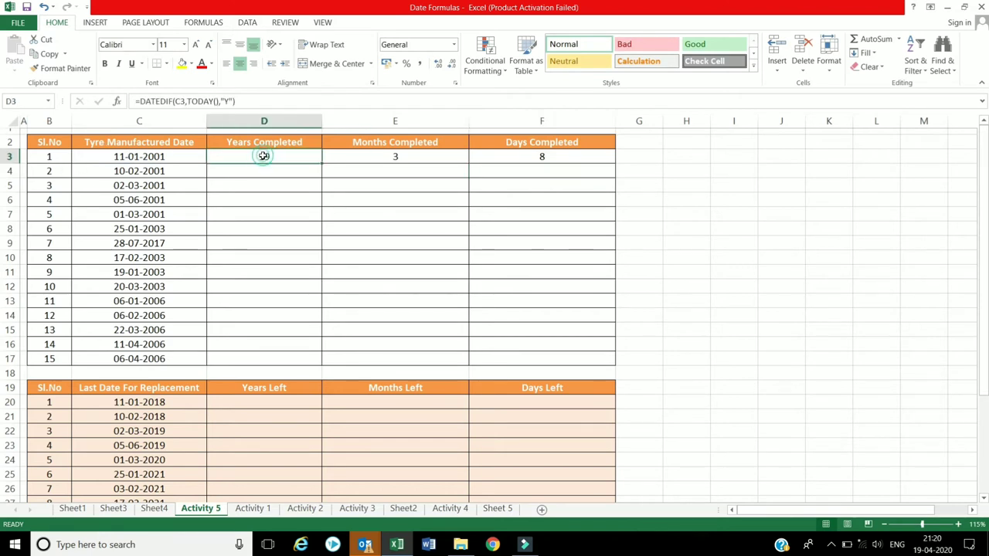
{"action": "double_click", "coordinate": [321, 163]}
{"action": "left_click", "coordinate": [392, 160]}
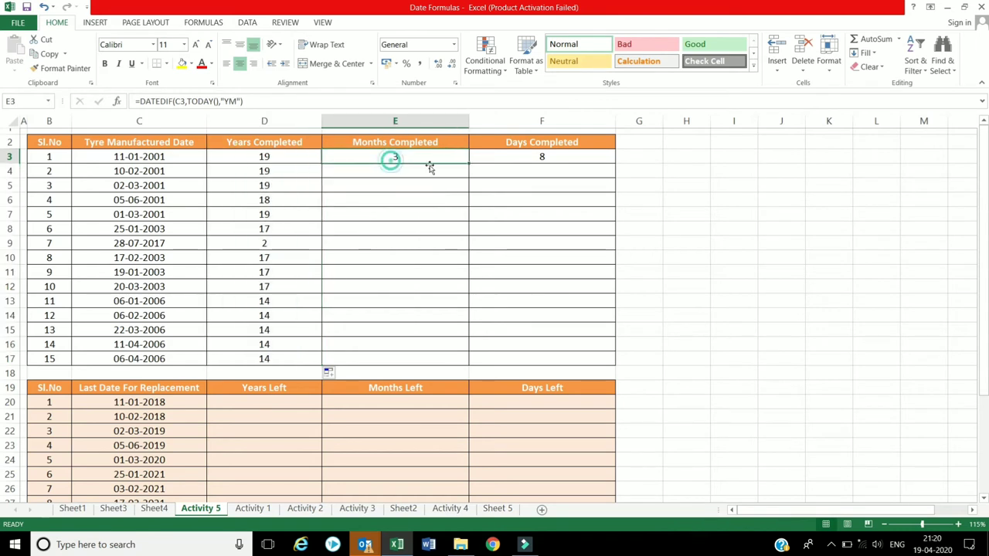
{"action": "double_click", "coordinate": [470, 163]}
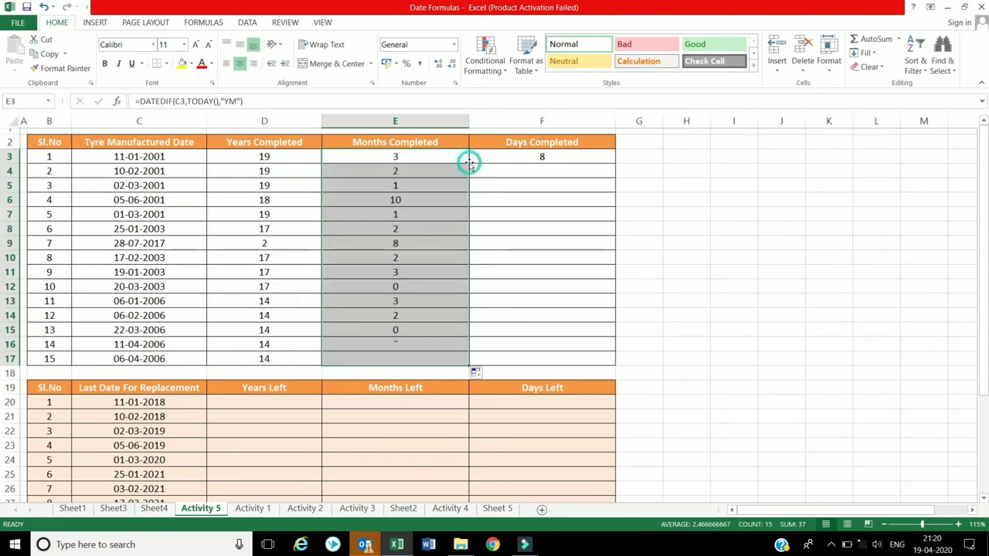
{"action": "left_click", "coordinate": [554, 161]}
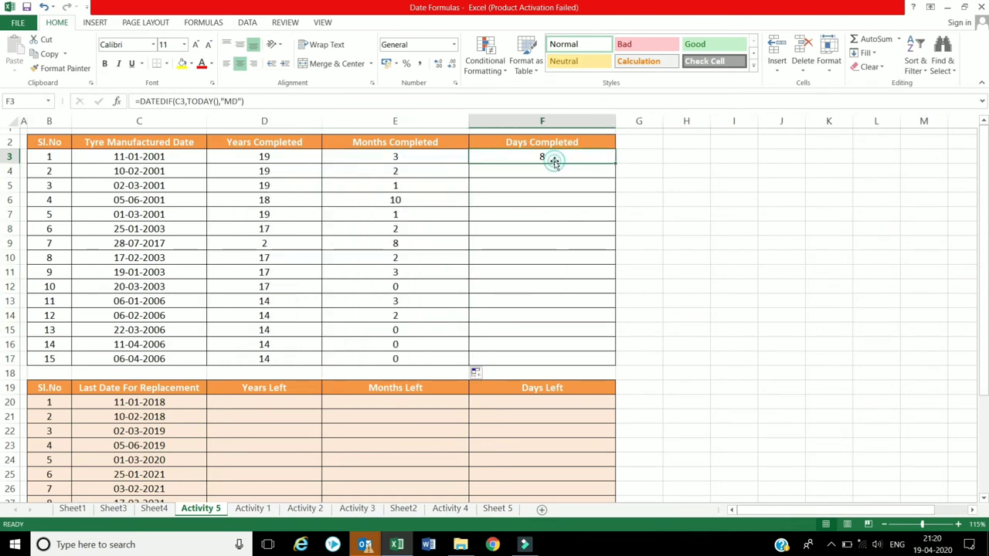
{"action": "double_click", "coordinate": [615, 164]}
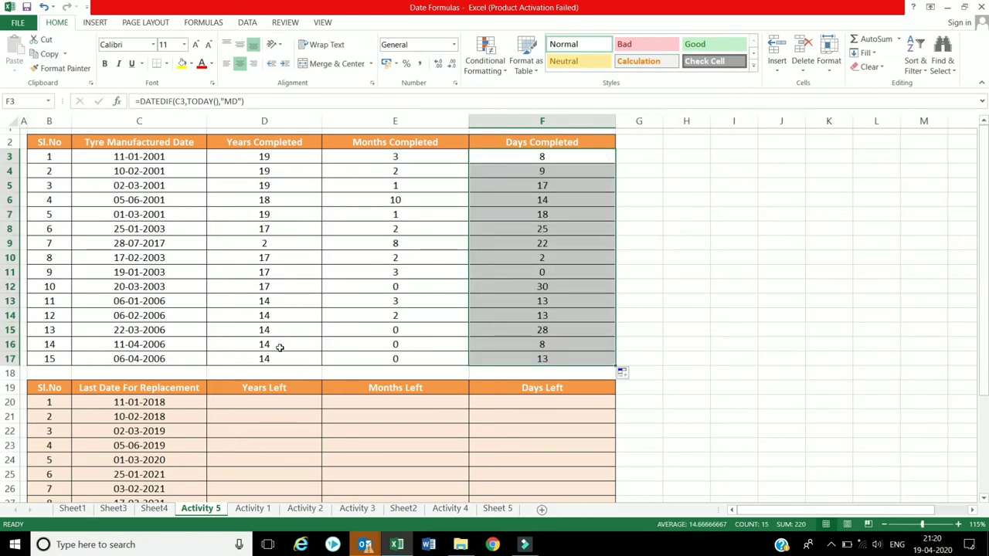
Clear tyre 15's Years, Months and Days Completed values in D17:F17
{"action": "left_click", "coordinate": [281, 355]}
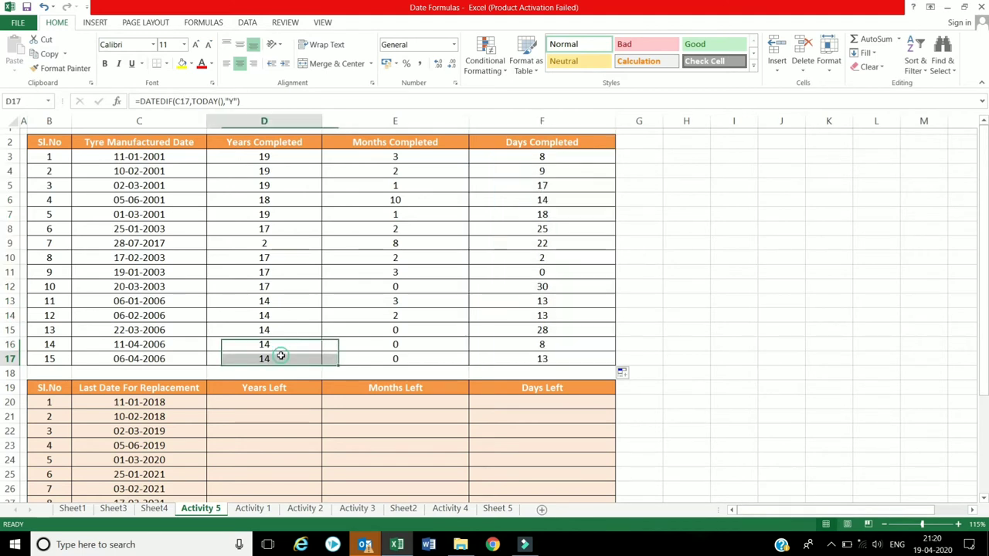
{"action": "key", "text": "BackSpace"}
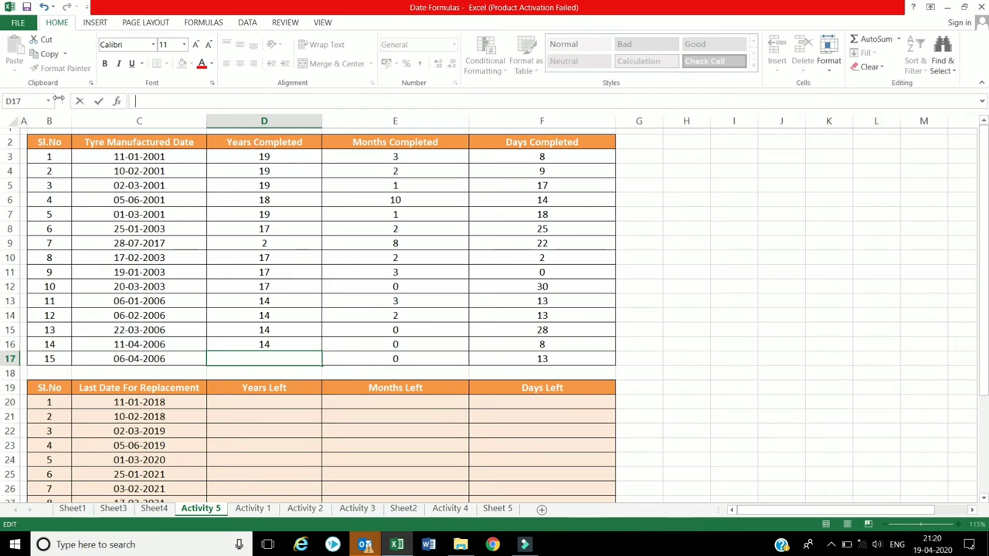
{"action": "key", "text": "Tab"}
{"action": "key", "text": "BackSpace"}
{"action": "key", "text": "Tab"}
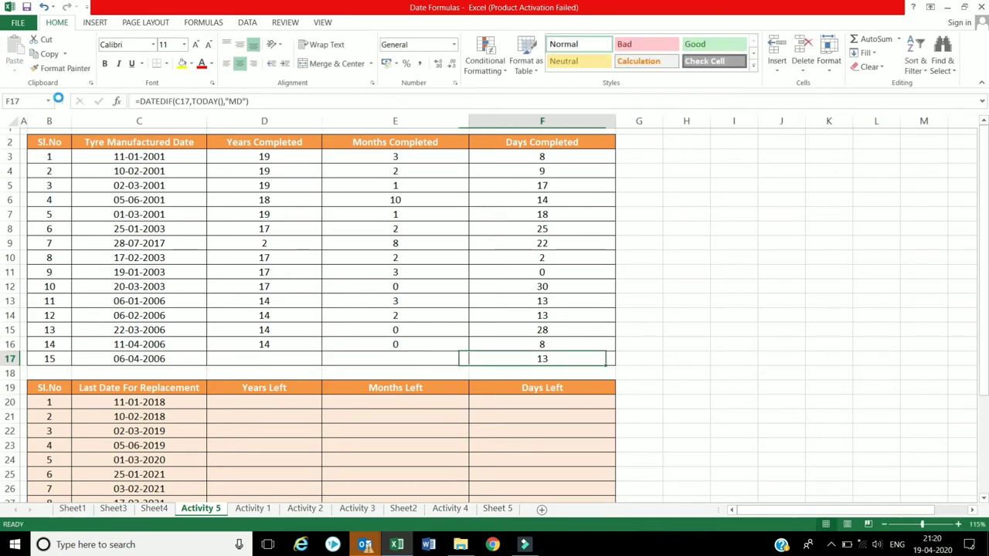
{"action": "key", "text": "BackSpace"}
{"action": "key", "text": "Tab"}
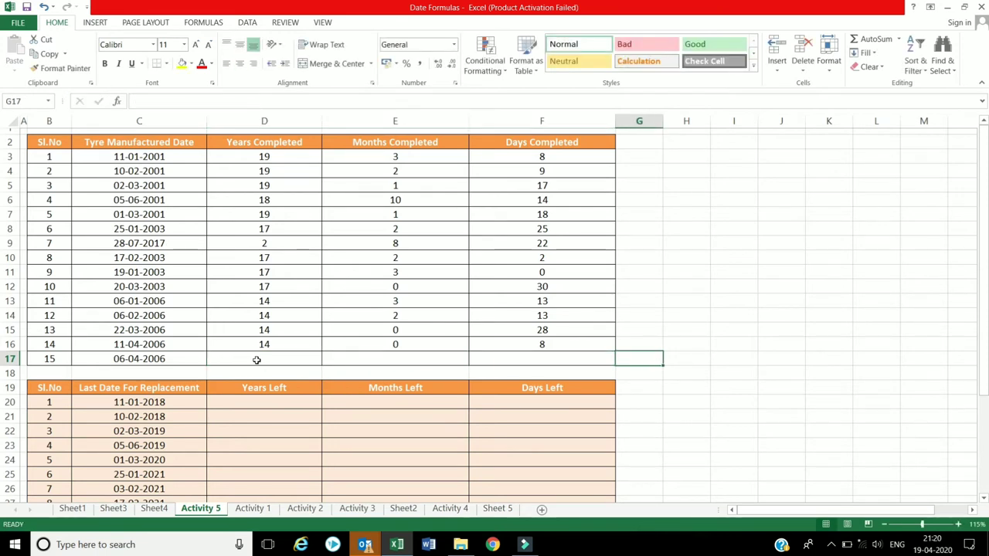
Type the note 'As on 31/12/2006' into cell H17
{"action": "left_click", "coordinate": [258, 358]}
{"action": "left_click", "coordinate": [667, 355]}
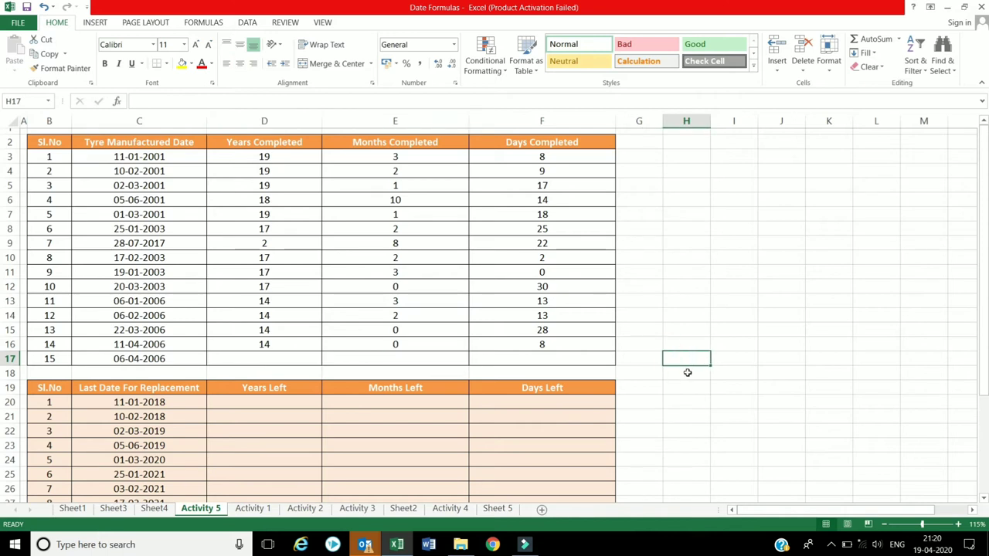
{"action": "type", "text": "As on "}
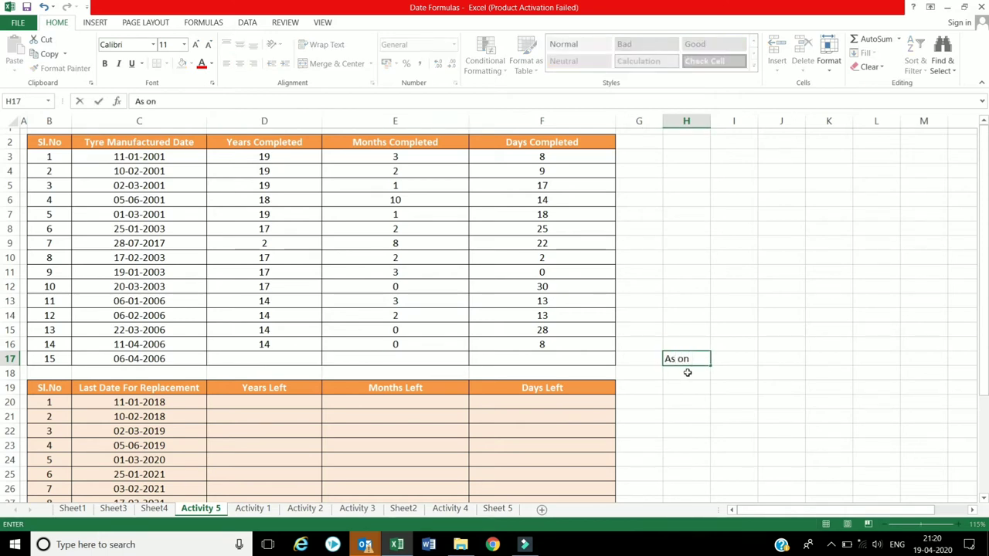
{"action": "type", "text": "31"}
{"action": "type", "text": "/12/"}
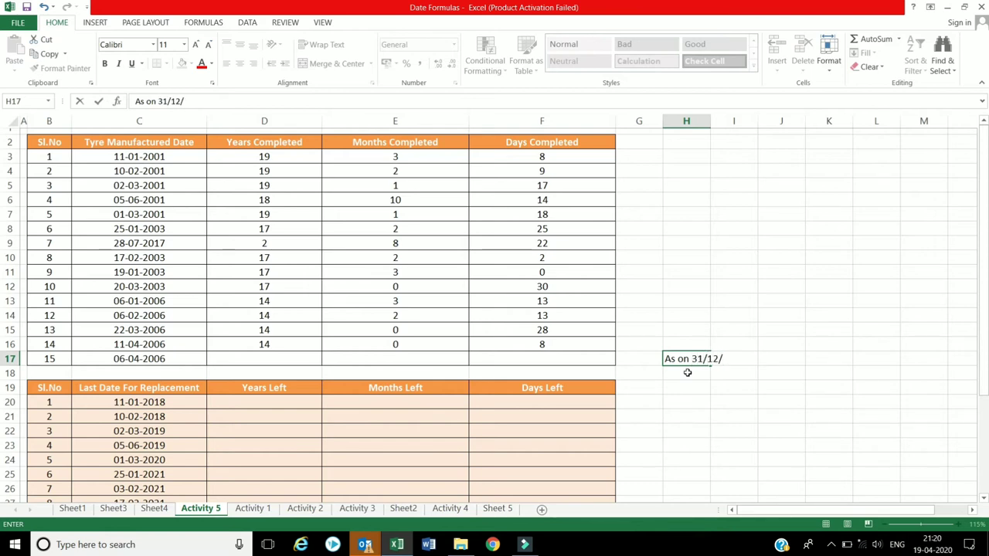
{"action": "type", "text": "2006"}
{"action": "key", "text": "Return"}
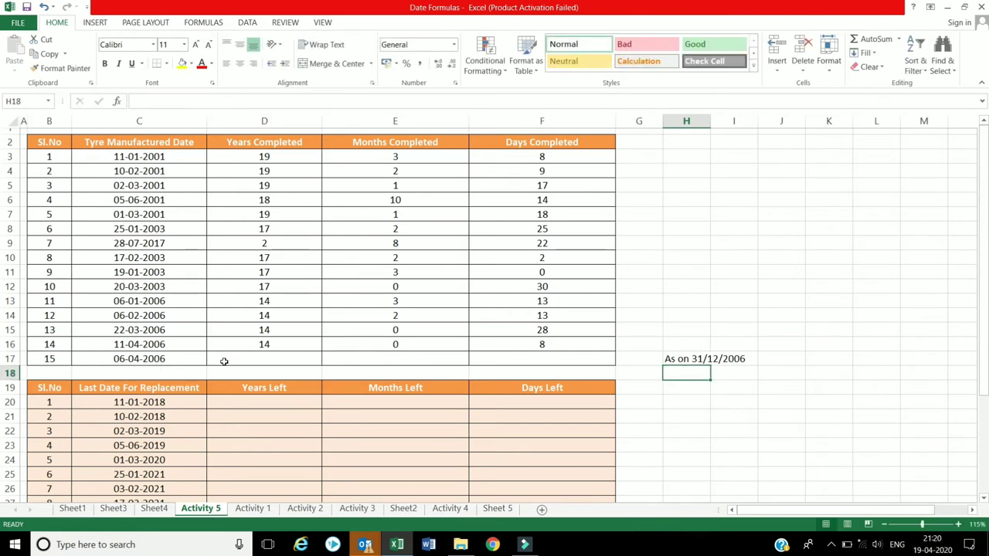
{"action": "left_click", "coordinate": [224, 361]}
Enter =datedif(C17,"31/12/2006","Y") in D17, returning 0 years for tyre 15
{"action": "type", "text": "="}
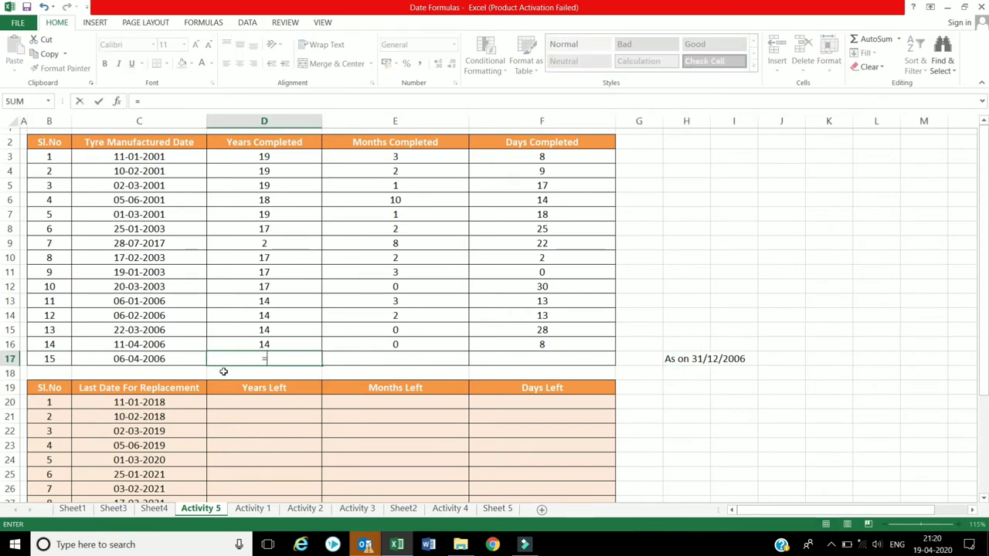
{"action": "type", "text": "date"}
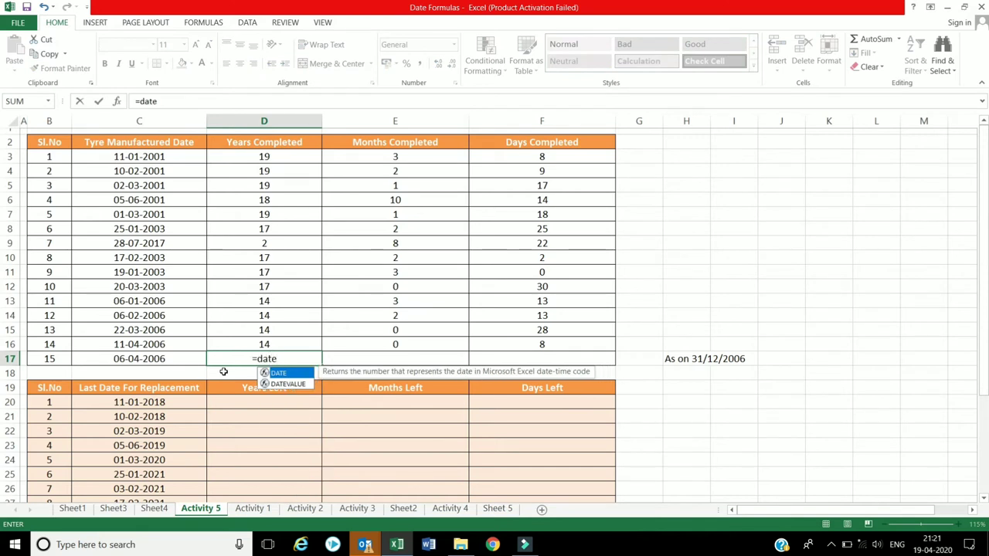
{"action": "type", "text": "dif"}
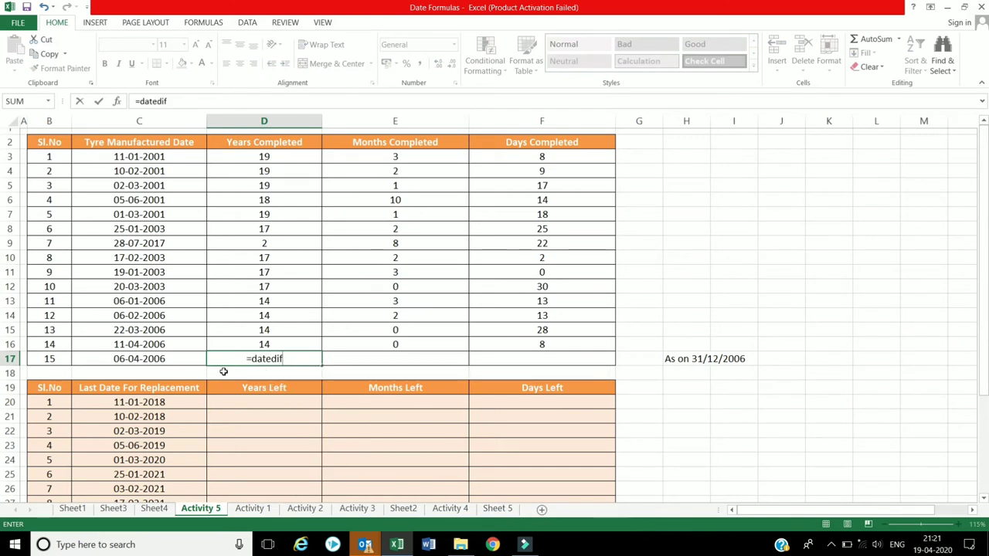
{"action": "type", "text": "("}
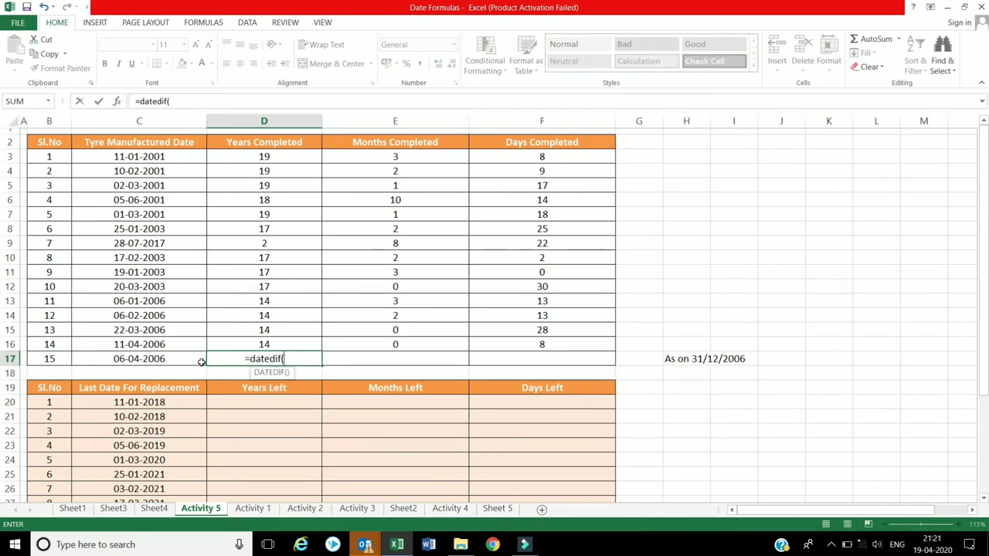
{"action": "left_click", "coordinate": [194, 359]}
{"action": "type", "text": ","}
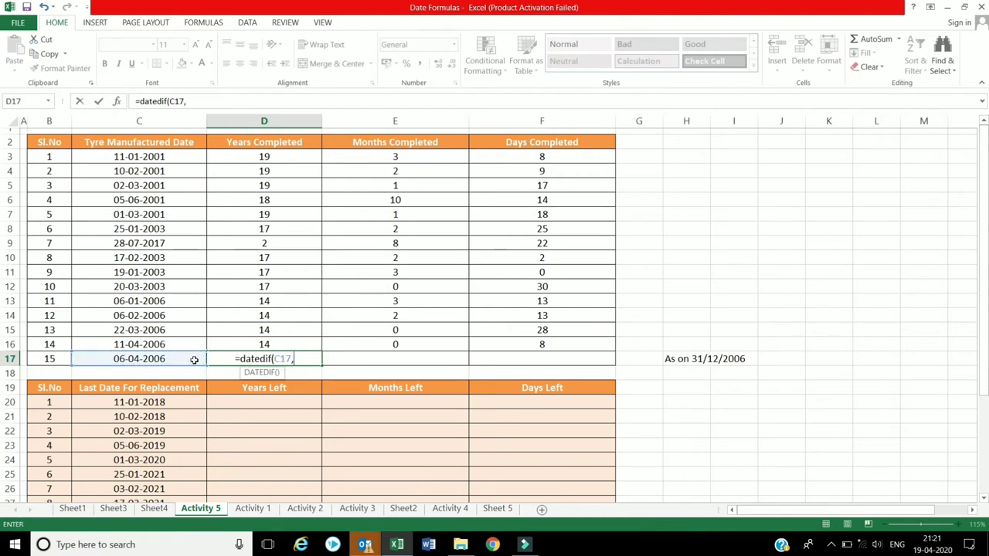
{"action": "type", "text": "\""}
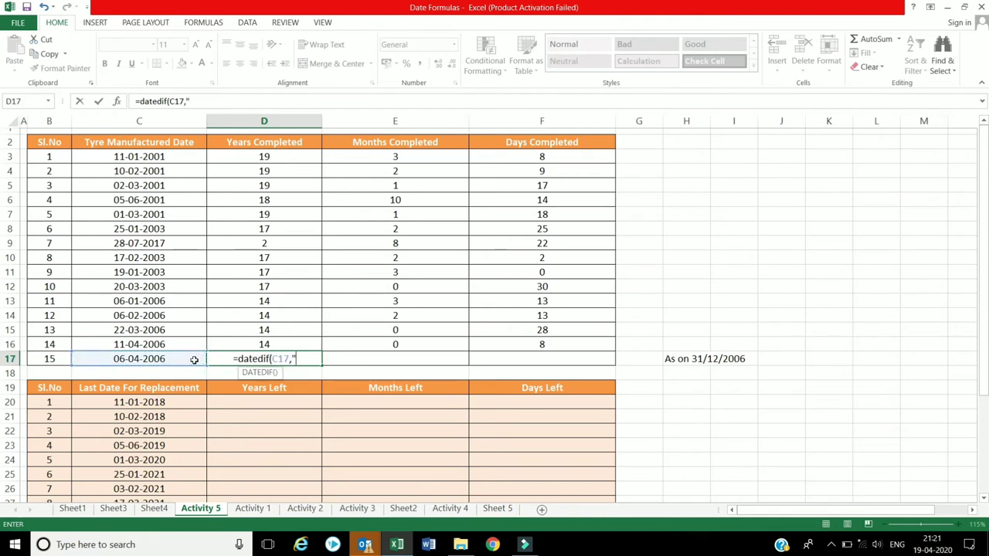
{"action": "type", "text": "31"}
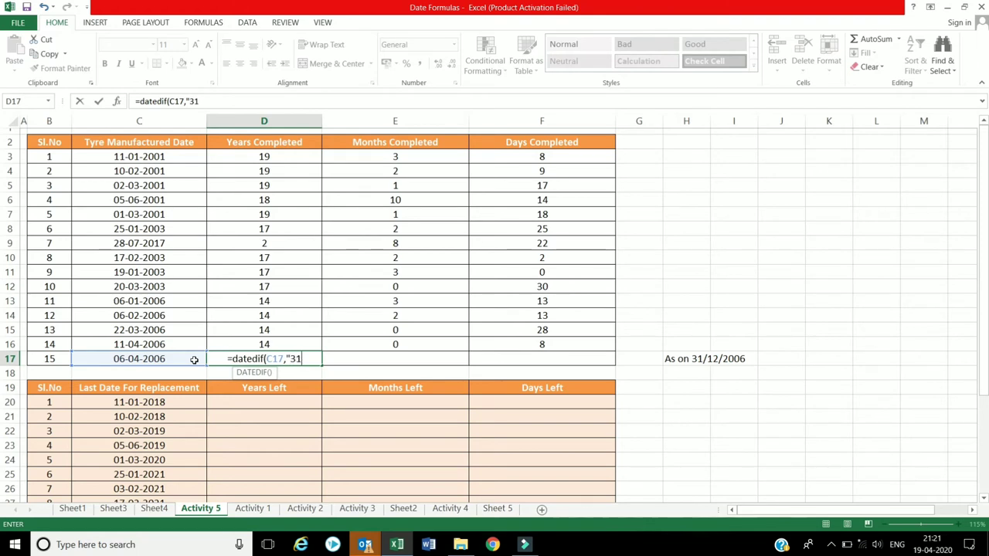
{"action": "type", "text": "/12/"}
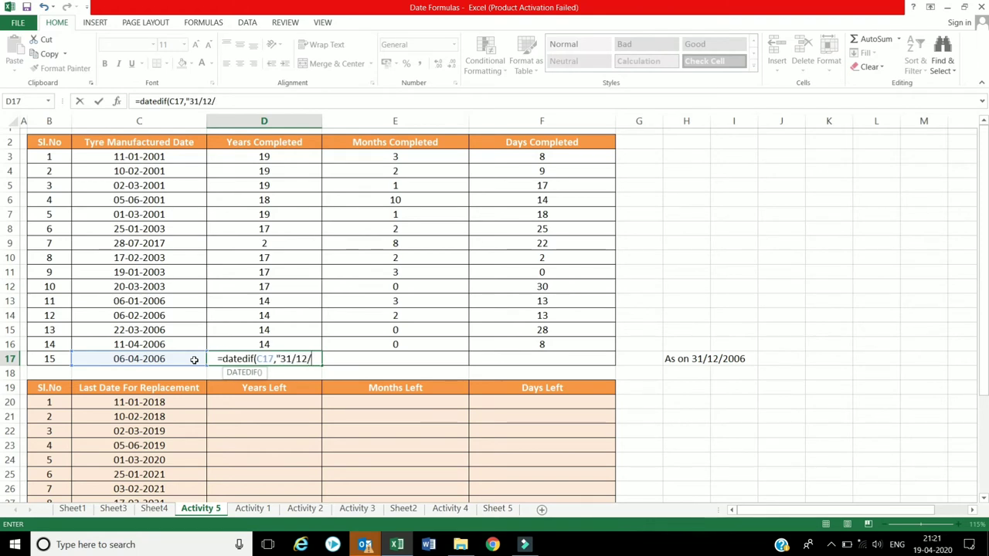
{"action": "type", "text": "2006"}
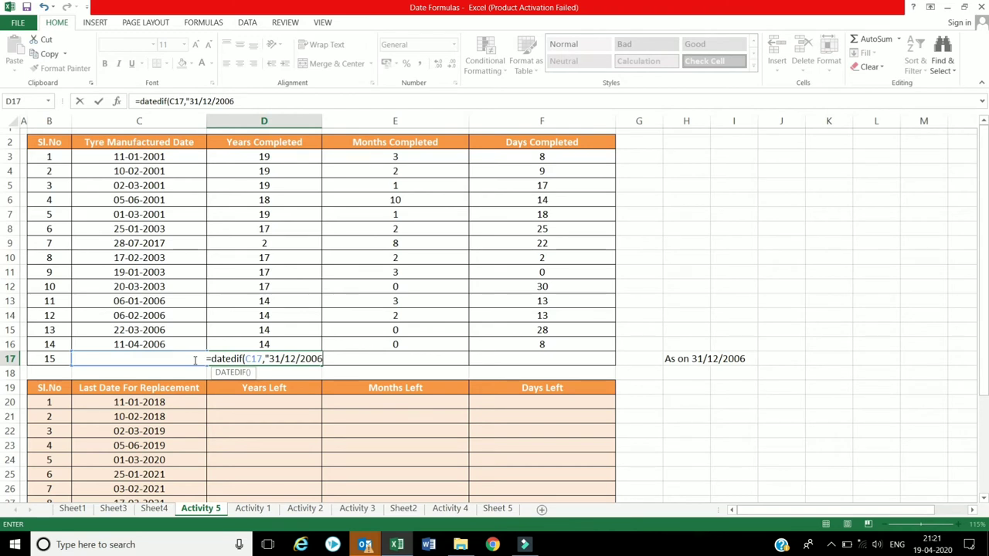
{"action": "type", "text": "\""}
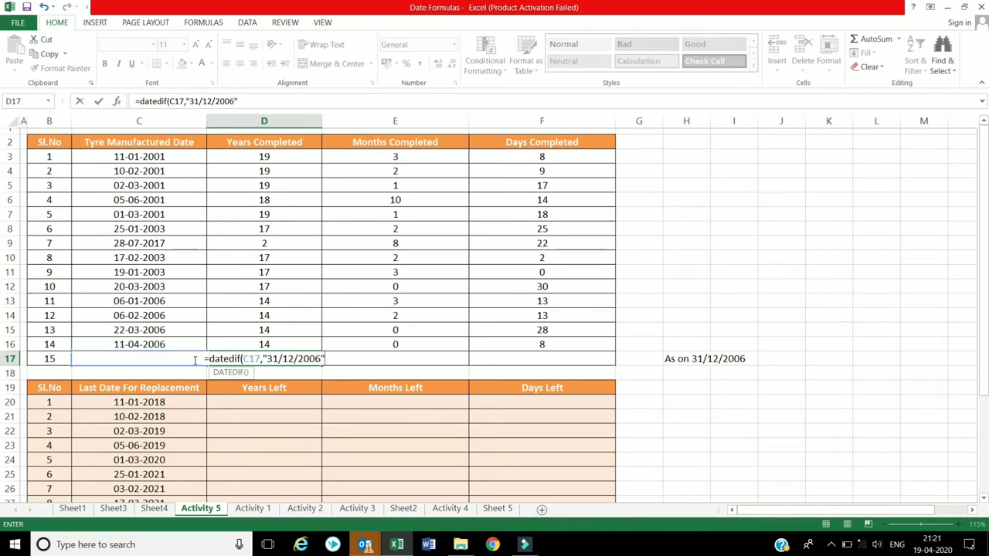
{"action": "type", "text": ","}
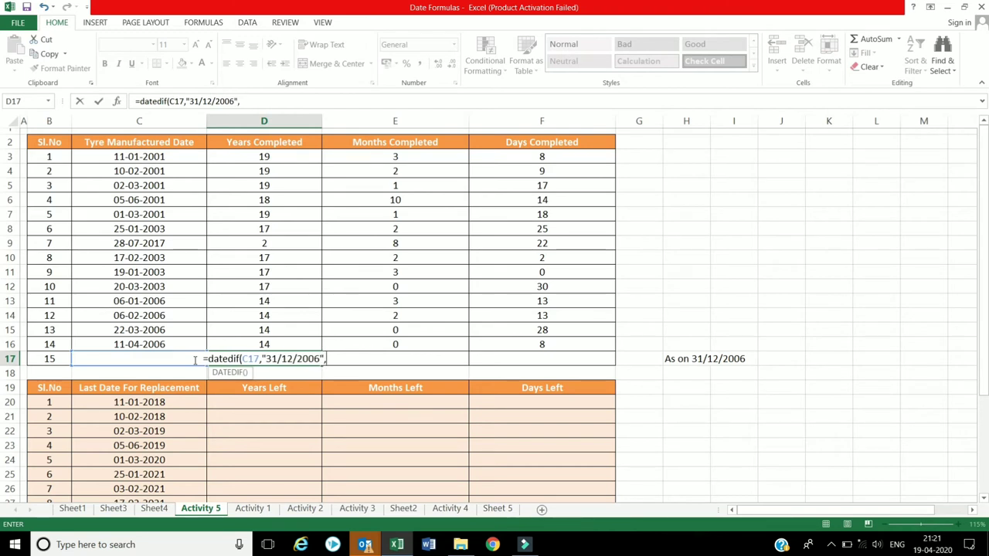
{"action": "type", "text": "\"Y"}
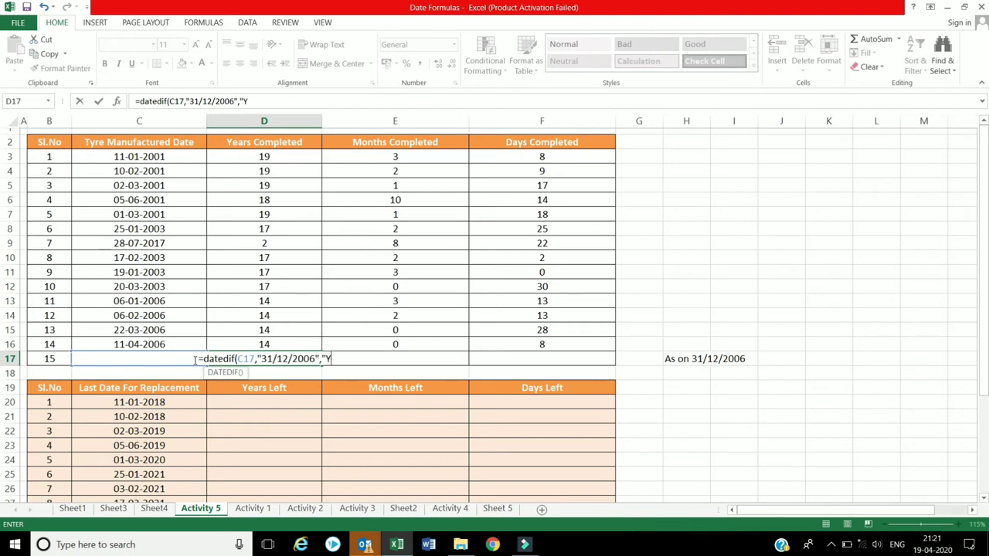
{"action": "type", "text": "\")"}
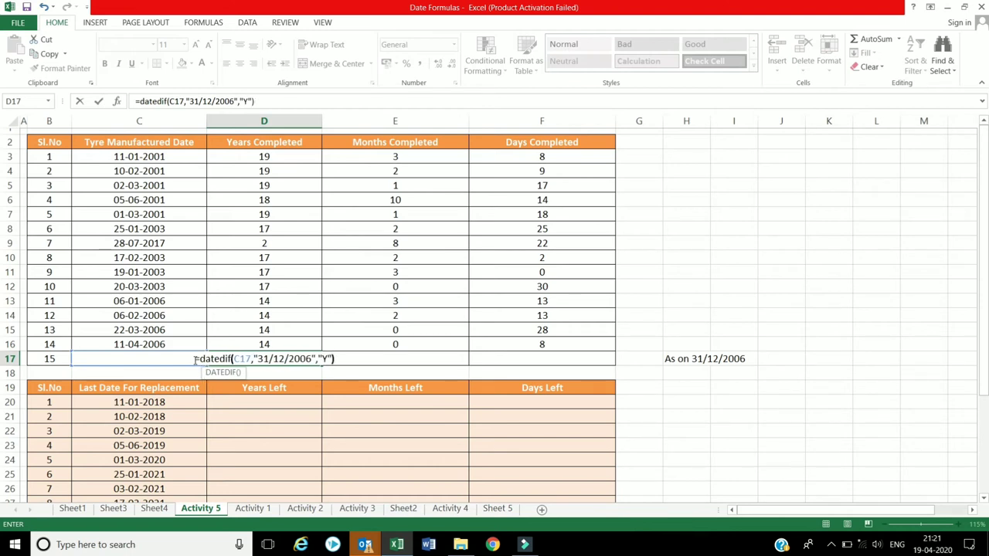
{"action": "key", "text": "Return"}
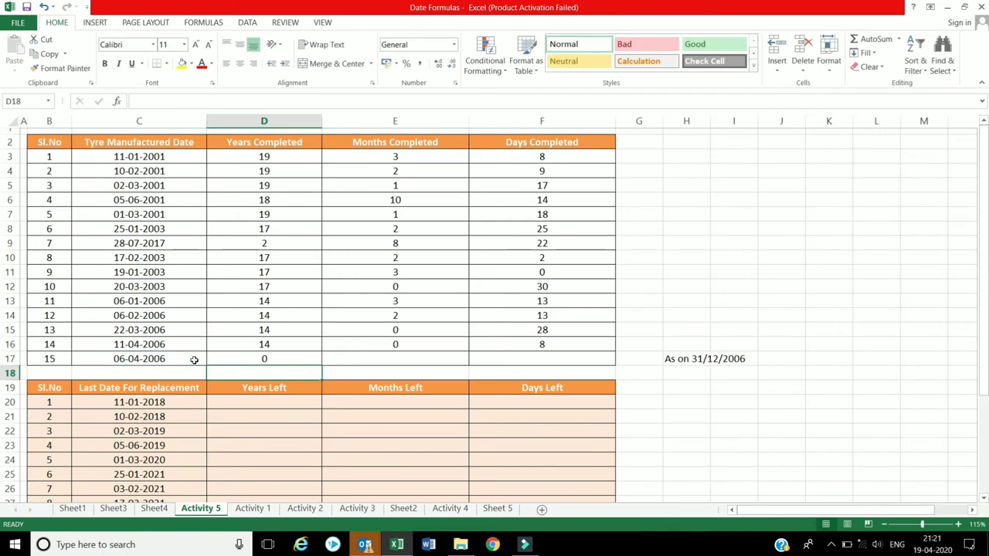
Enter =datedif(C17,"31/12/2006","YM") in E17 so tyre 15 shows 8 months completed
{"action": "left_click", "coordinate": [359, 359]}
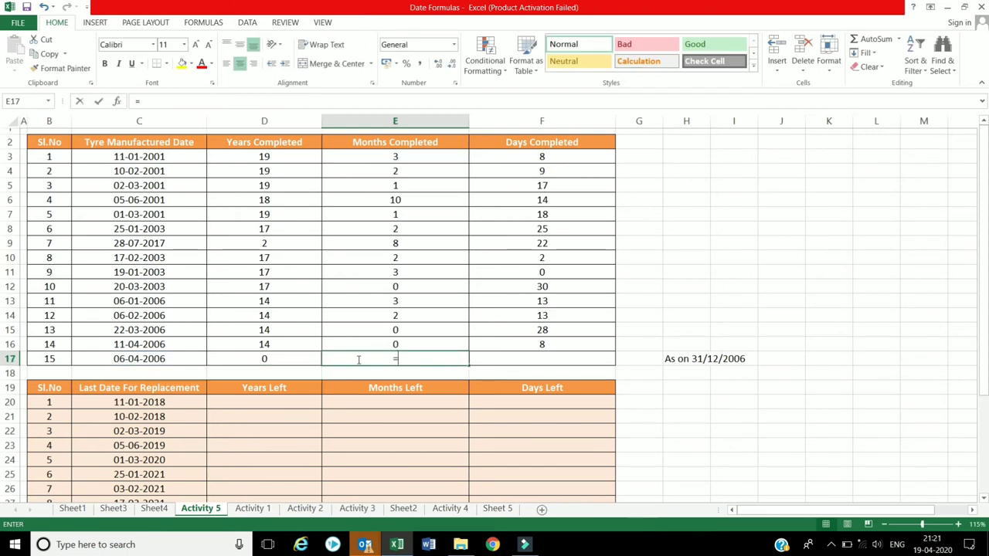
{"action": "type", "text": "=datedif"}
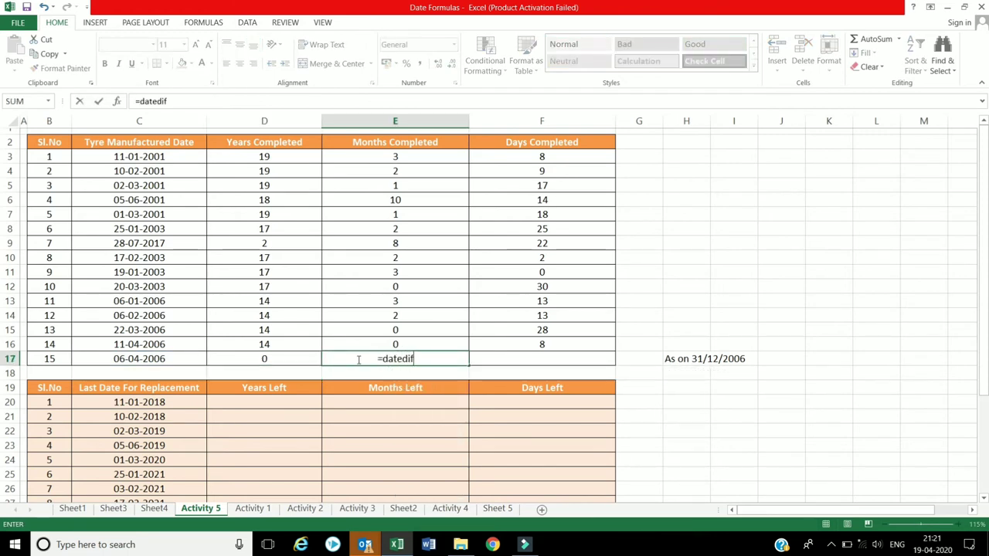
{"action": "type", "text": "("}
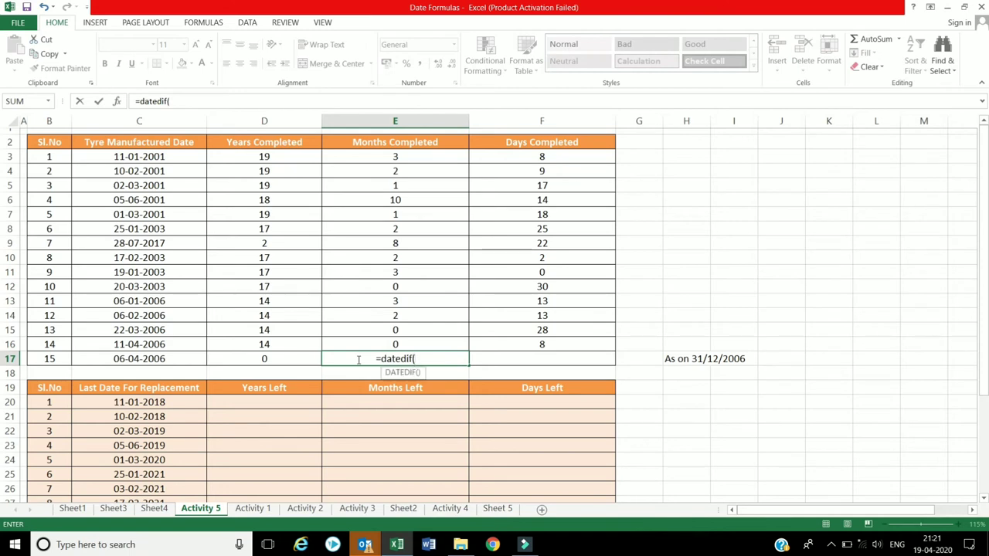
{"action": "left_click", "coordinate": [122, 358]}
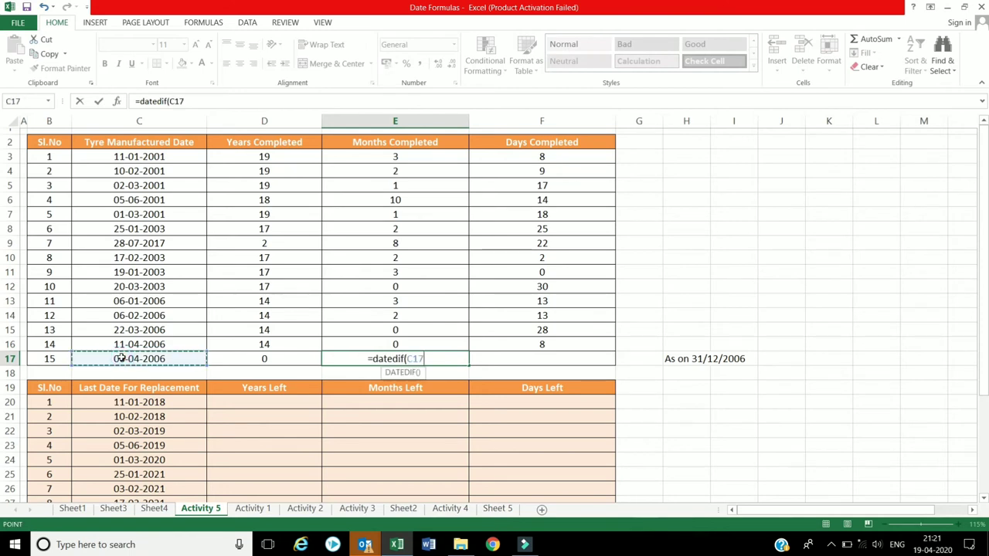
{"action": "type", "text": ","}
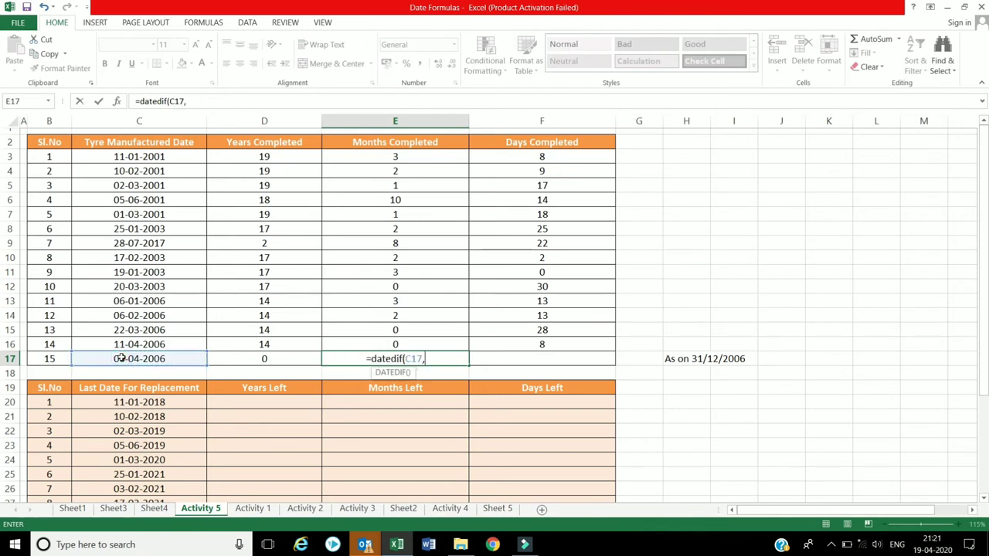
{"action": "type", "text": "\""}
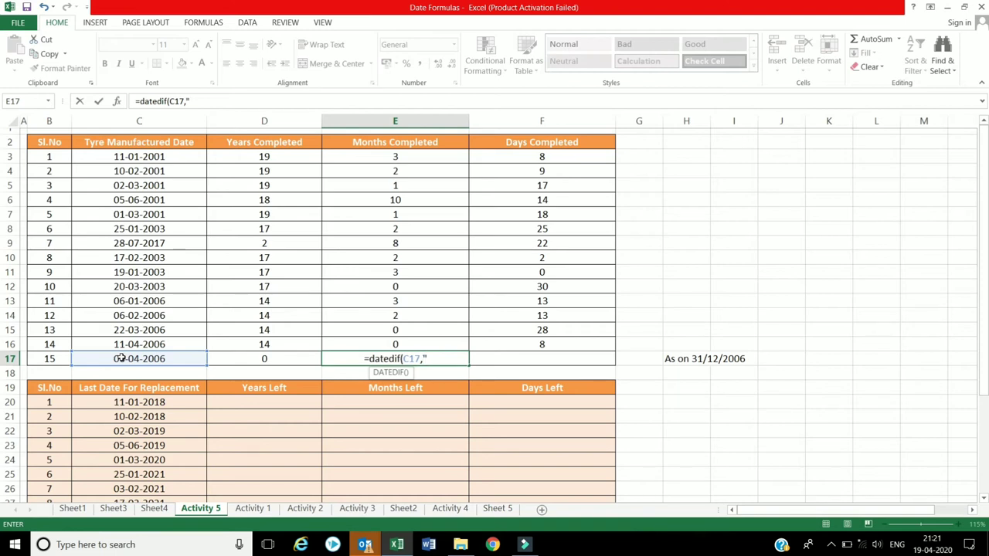
{"action": "type", "text": "31/12/"}
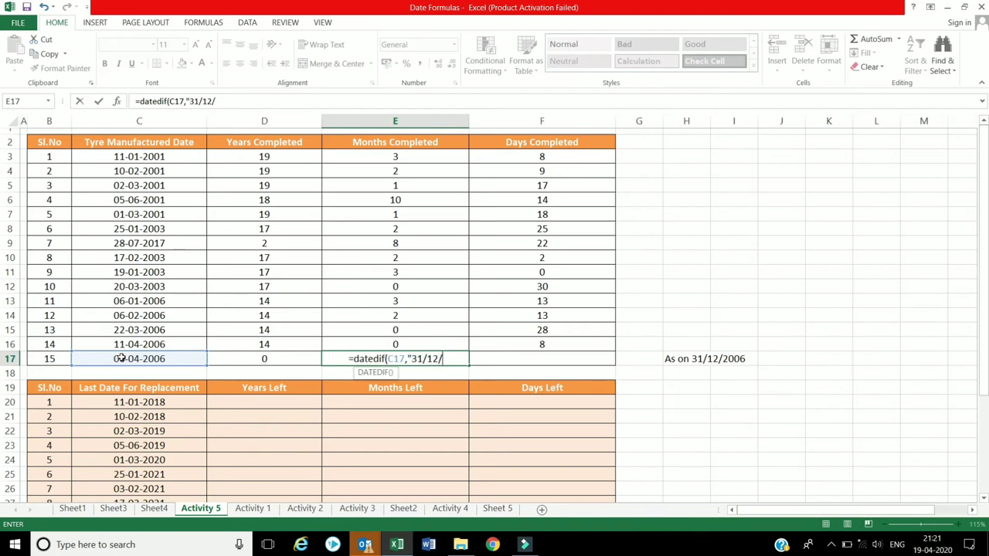
{"action": "type", "text": "2006"}
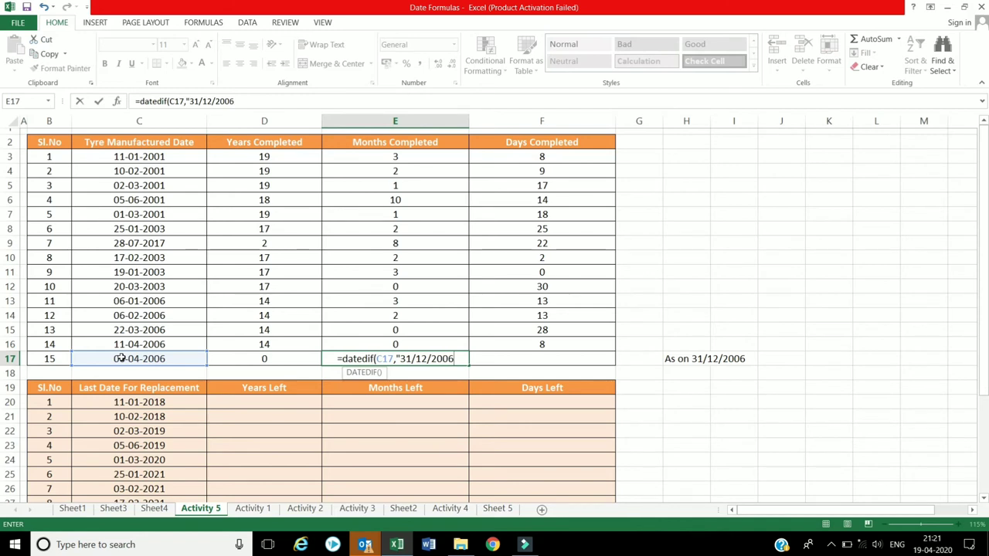
{"action": "type", "text": "\","}
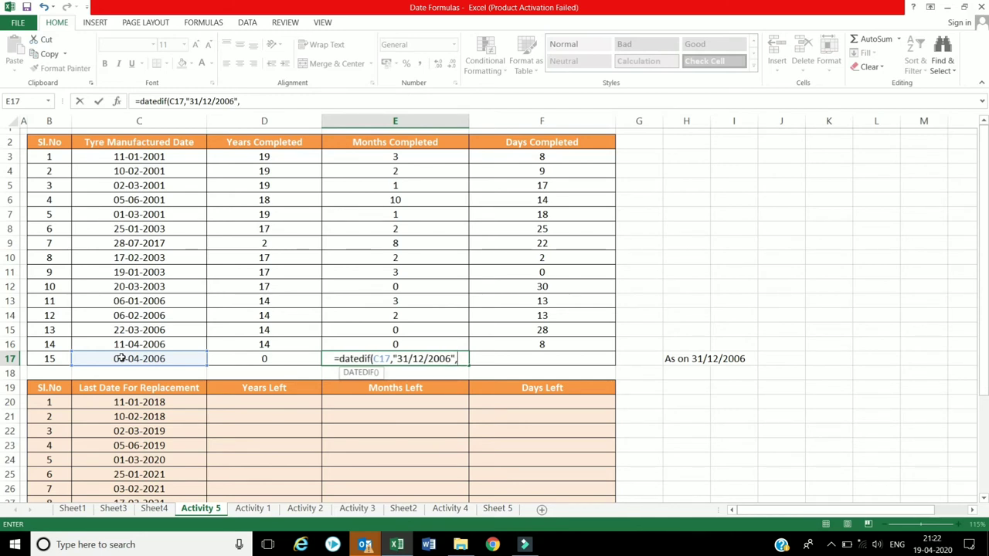
{"action": "type", "text": "\""}
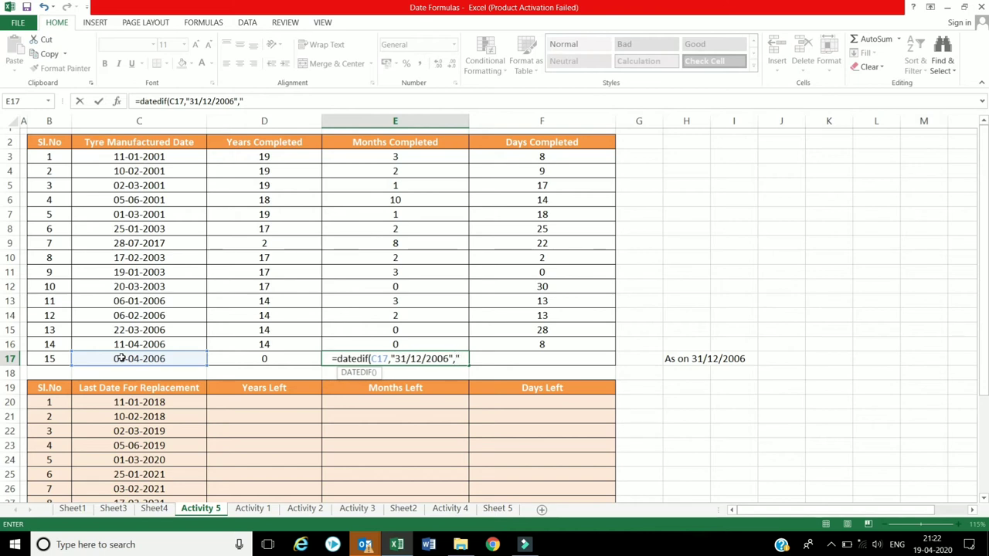
{"action": "type", "text": "YM"}
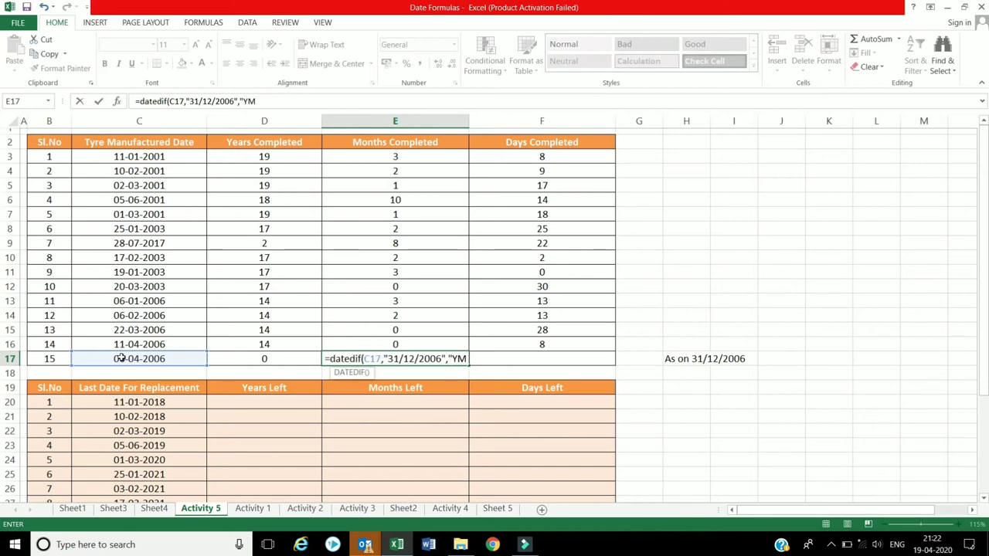
{"action": "type", "text": "\")"}
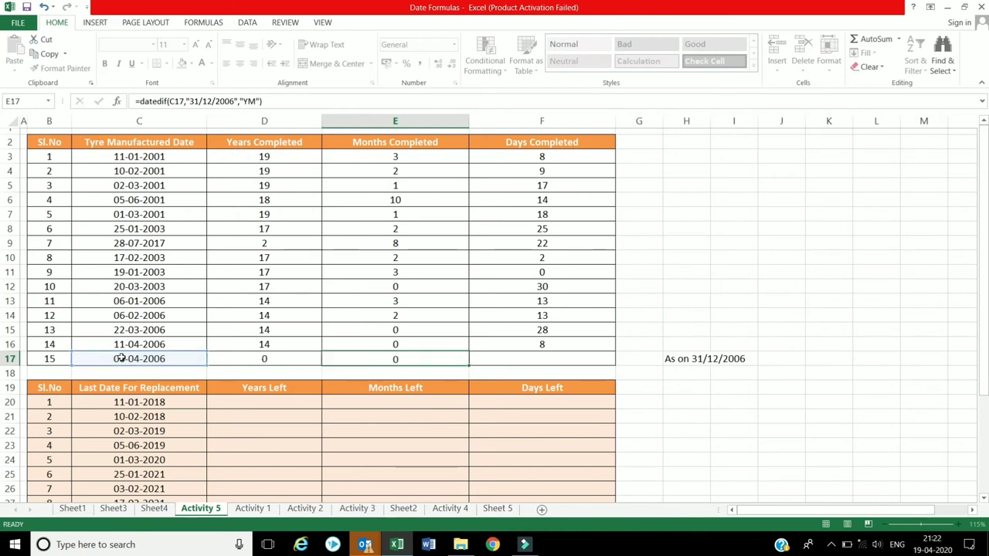
{"action": "key", "text": "Return"}
{"action": "key", "text": "Up"}
{"action": "key", "text": "Right"}
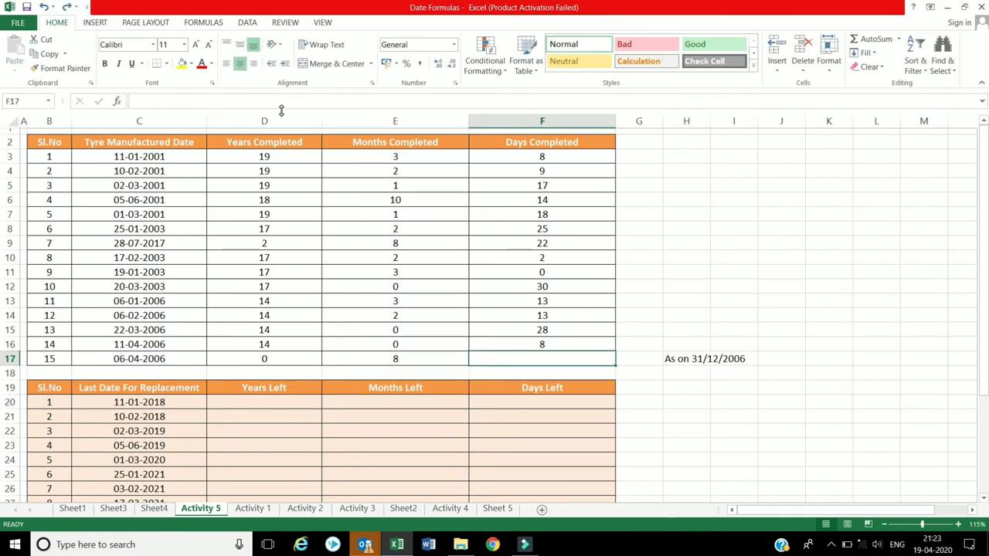
Enter =datedif(C17,"31/12/2006","MD") in F17 so tyre 15 shows 25 days completed
{"action": "type", "text": "="}
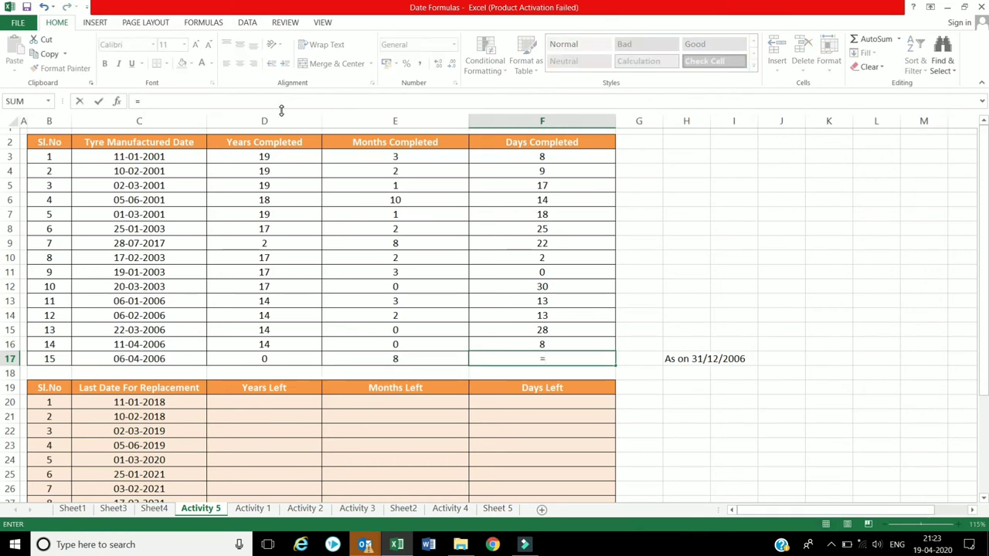
{"action": "type", "text": "datedif"}
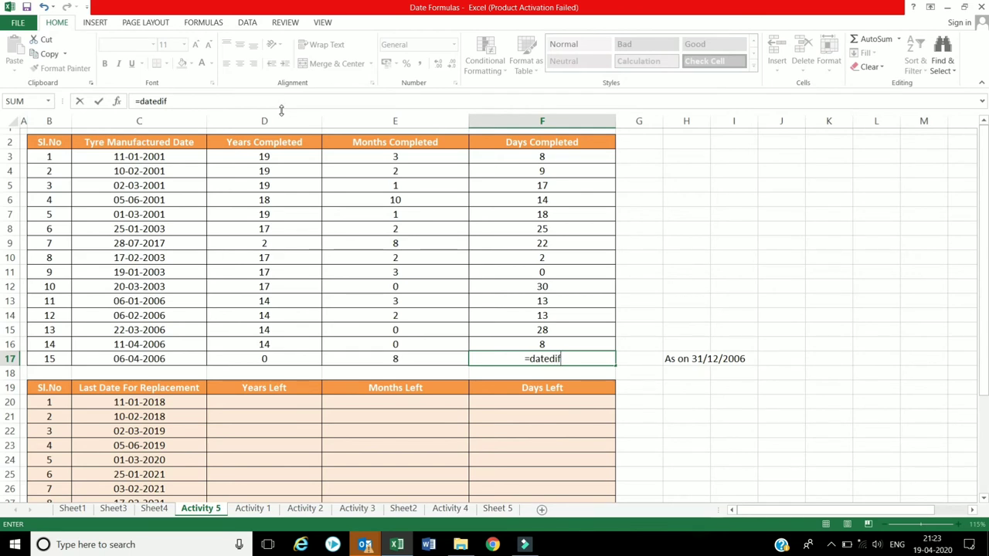
{"action": "type", "text": "("}
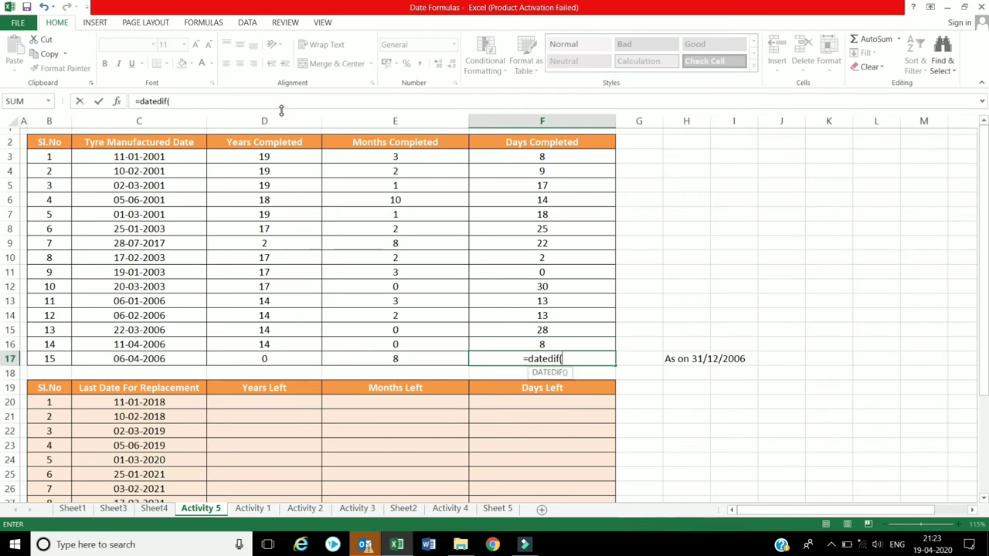
{"action": "left_click", "coordinate": [144, 359]}
{"action": "type", "text": ","}
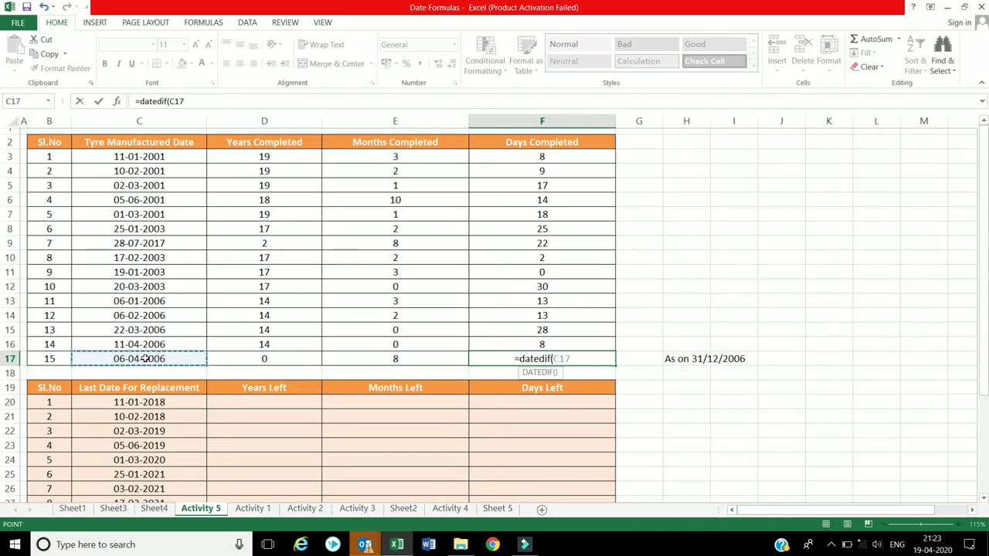
{"action": "type", "text": "\""}
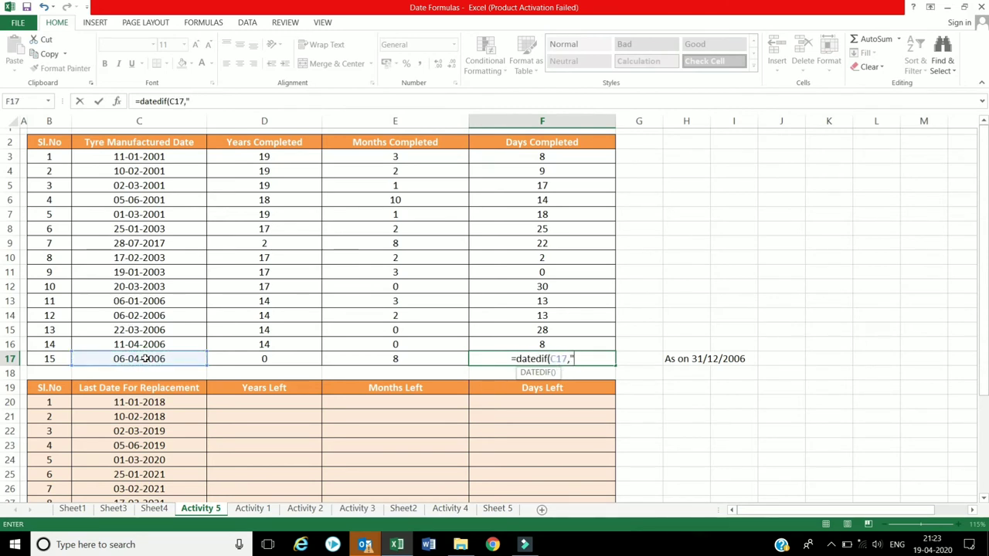
{"action": "type", "text": "31/12/"}
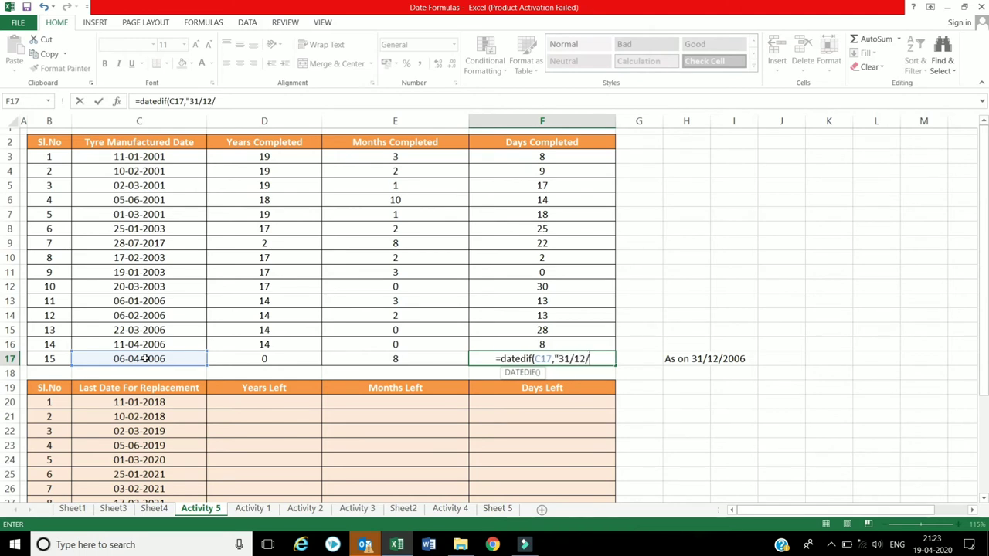
{"action": "type", "text": "2006"}
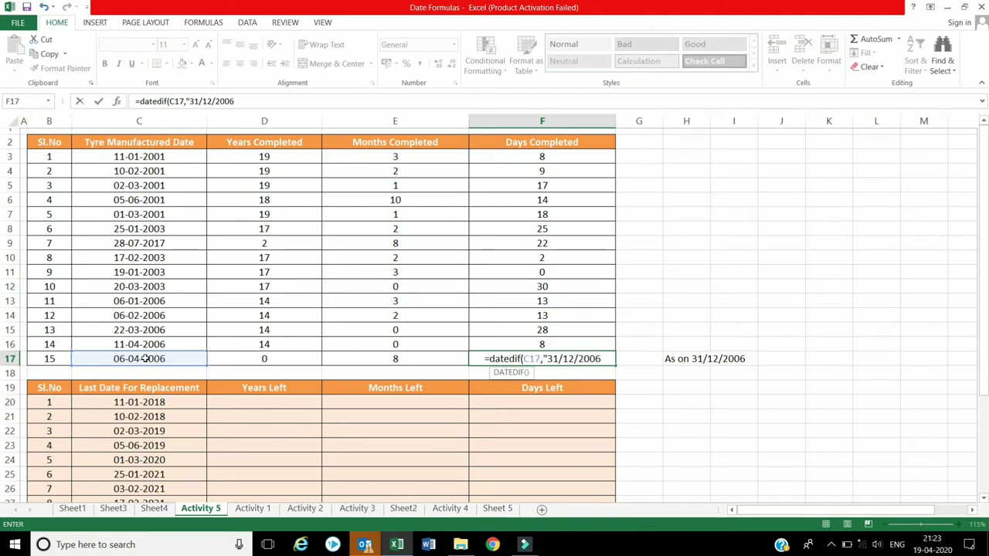
{"action": "type", "text": "\","}
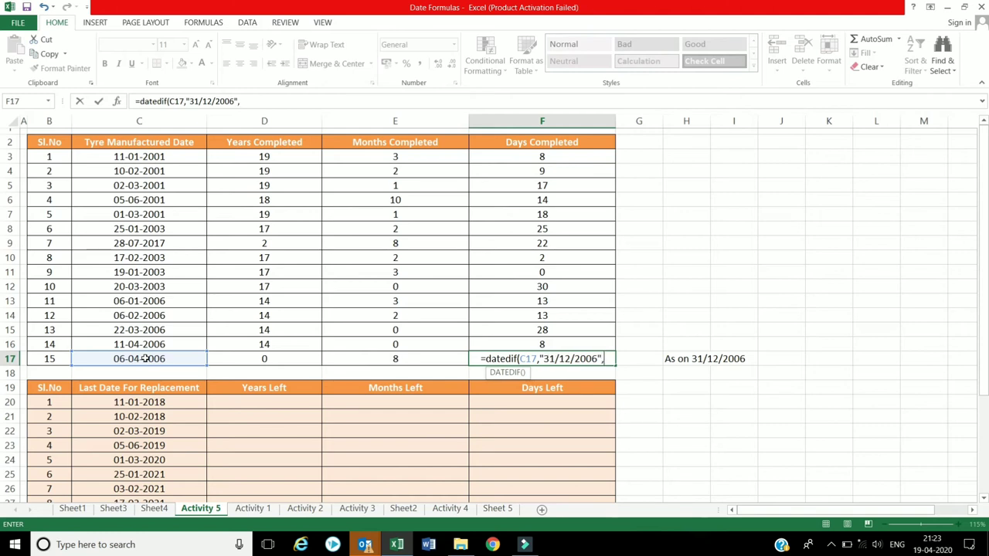
{"action": "type", "text": "\""}
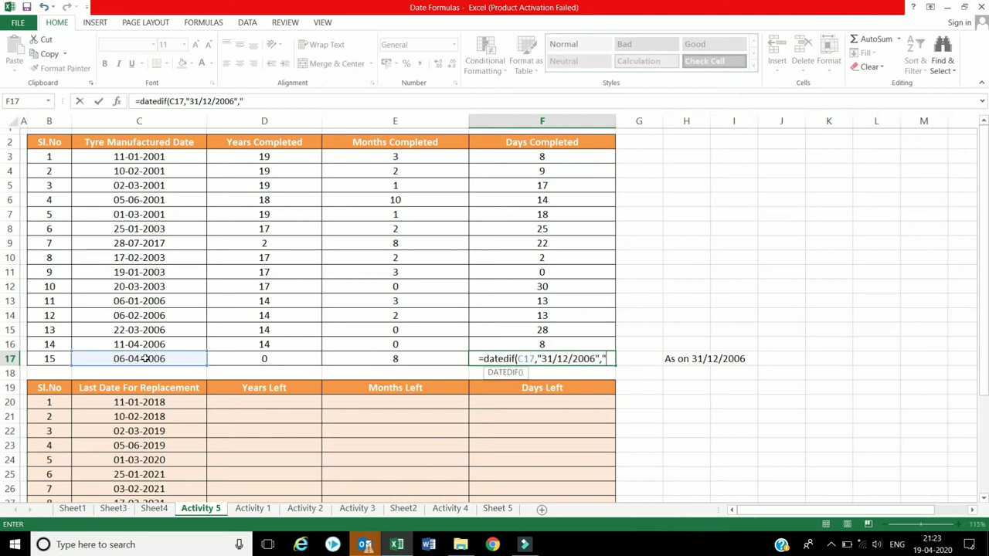
{"action": "type", "text": "MD"}
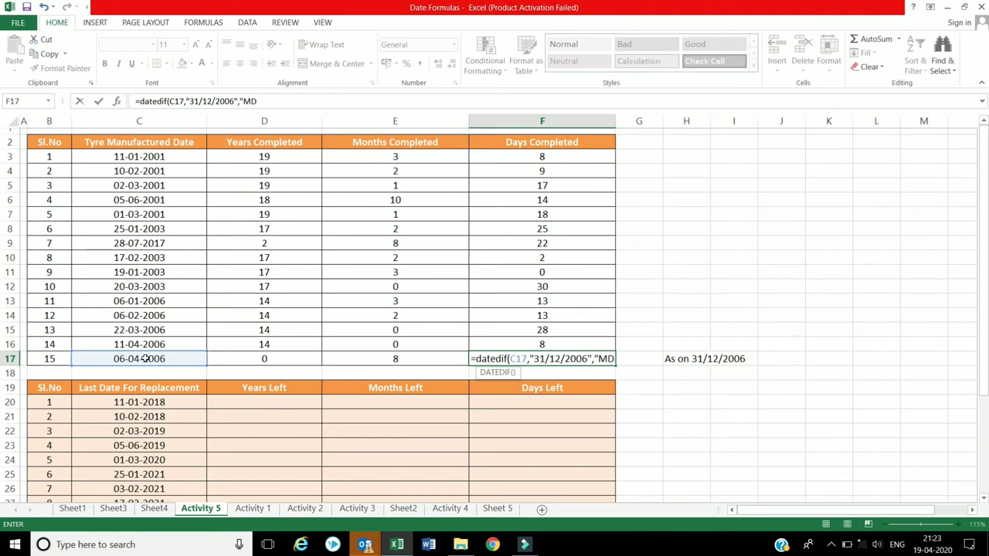
{"action": "type", "text": "\")"}
{"action": "key", "text": "Return"}
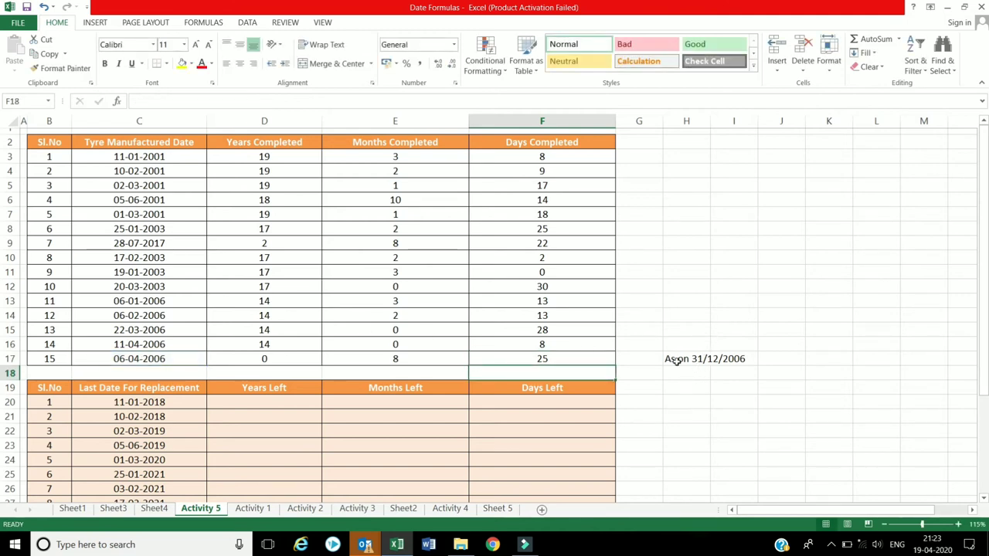
Scroll down to the Last Date For Replacement table and select D20 under Years Left
{"action": "scroll", "coordinate": [676, 362], "scroll_direction": "down", "scroll_amount": 2}
{"action": "left_click", "coordinate": [266, 363]}
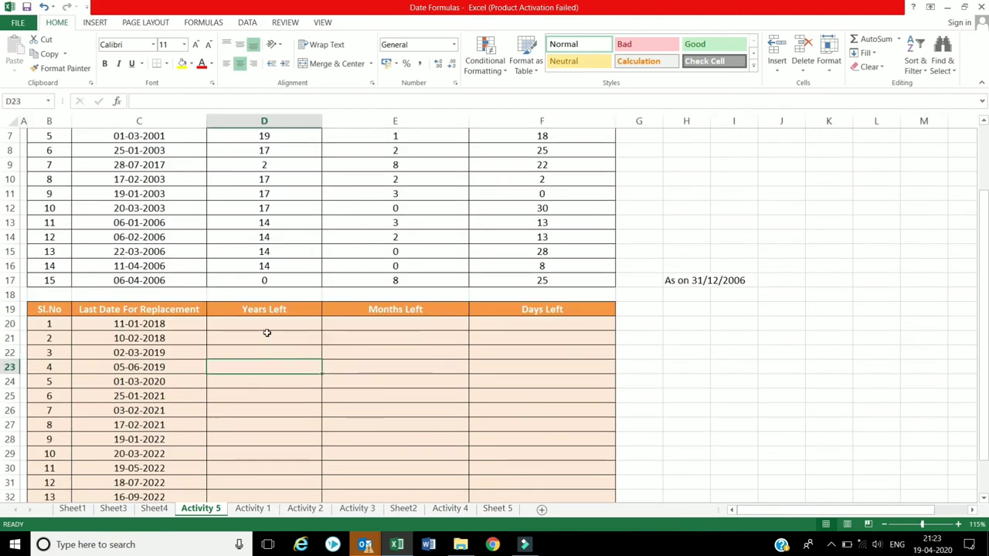
{"action": "left_click", "coordinate": [266, 335]}
{"action": "scroll", "coordinate": [268, 334], "scroll_direction": "down", "scroll_amount": 2}
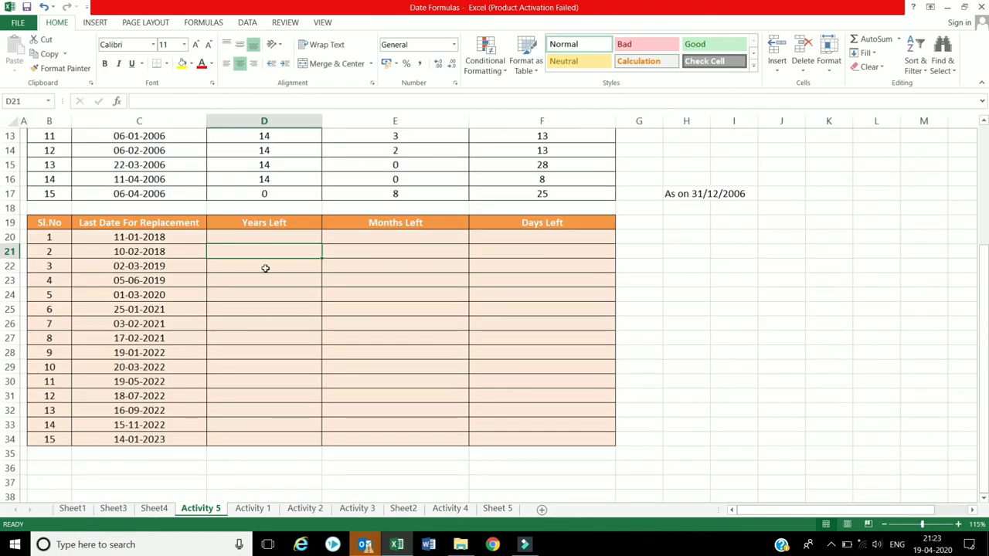
{"action": "left_click", "coordinate": [267, 237]}
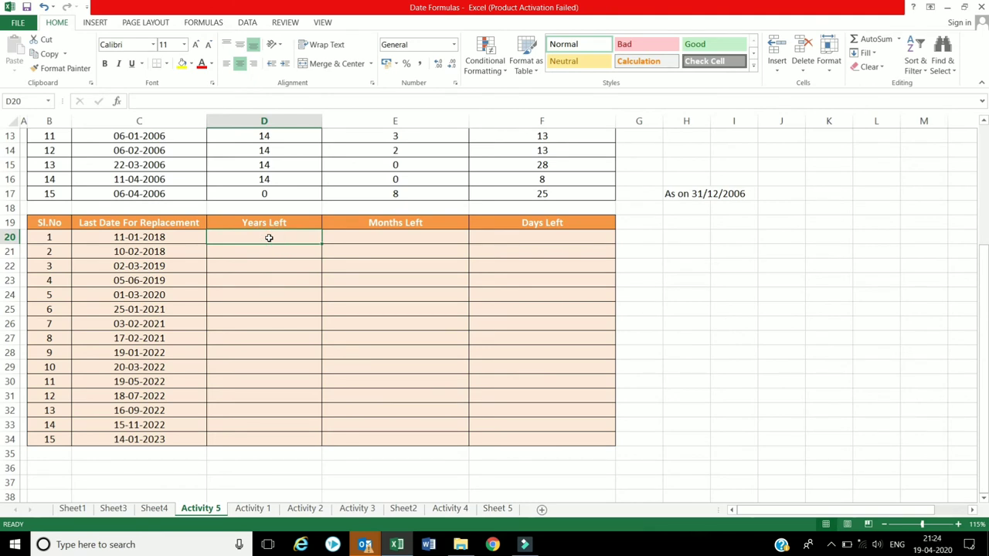
Enter =DATEDIF(TODAY(),C20,"Y") in D20 to count whole years left
{"action": "type", "text": "="}
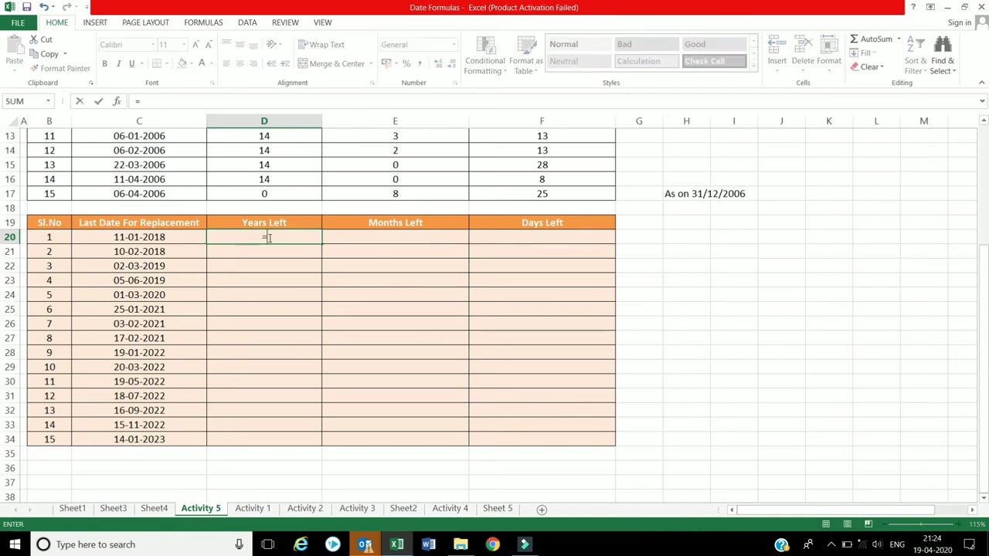
{"action": "type", "text": "dated"}
{"action": "type", "text": "if"}
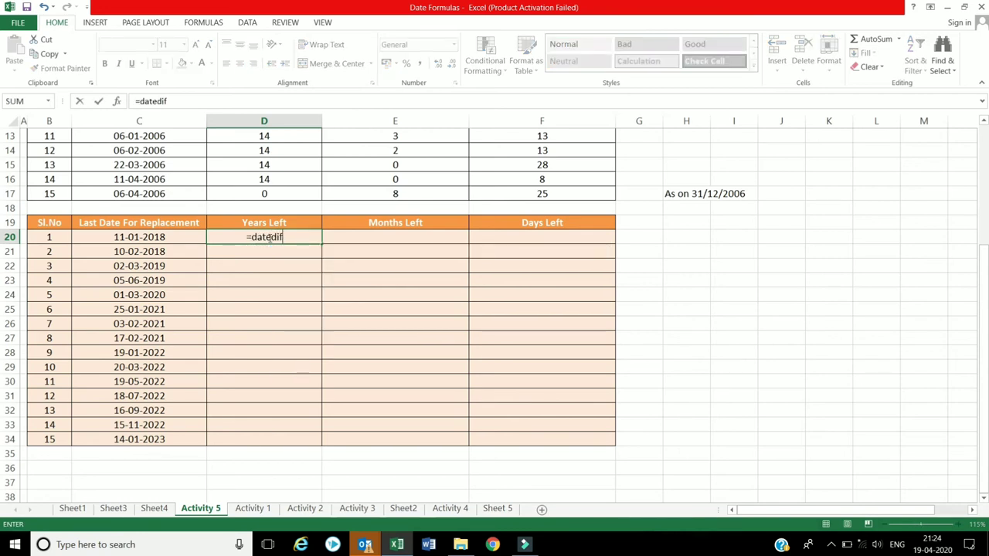
{"action": "type", "text": "(t"}
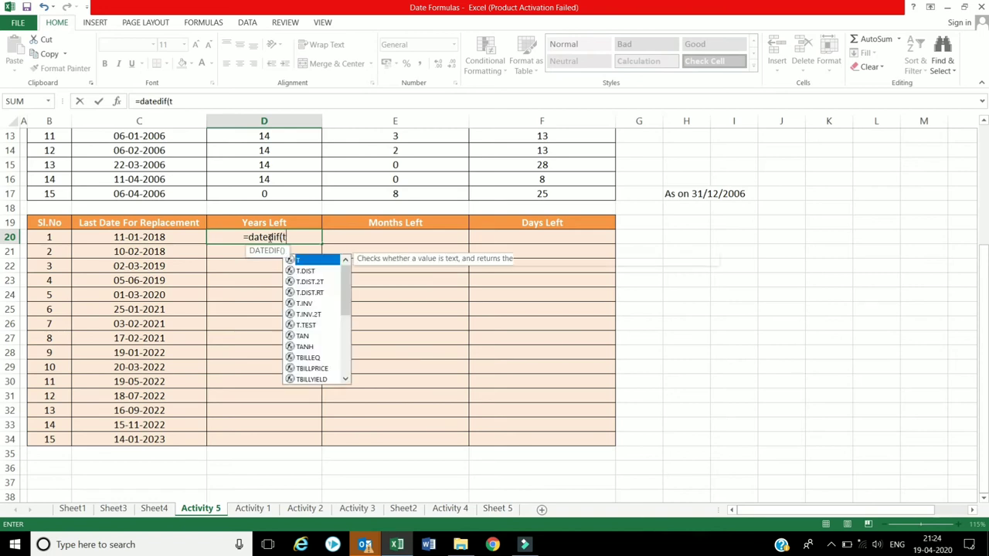
{"action": "type", "text": "od"}
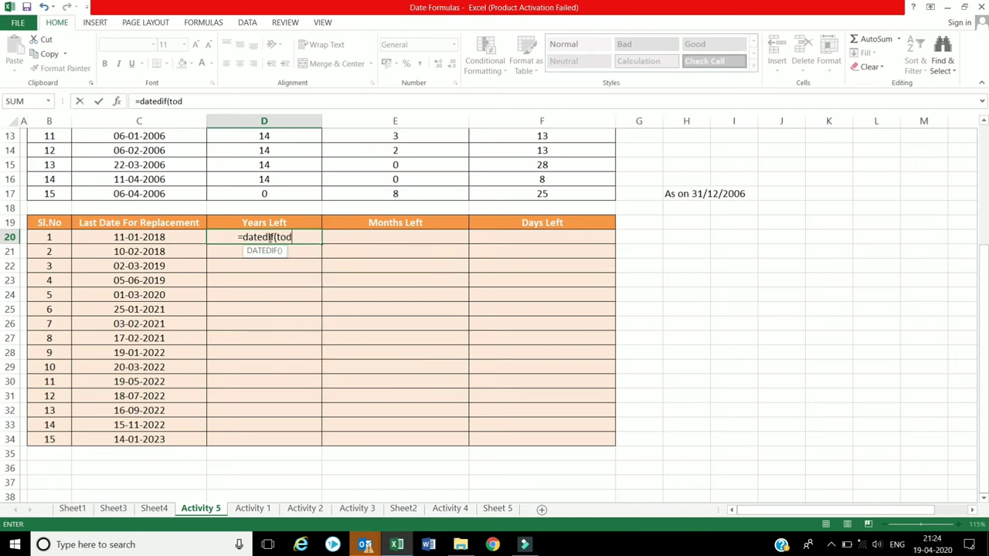
{"action": "type", "text": "a"}
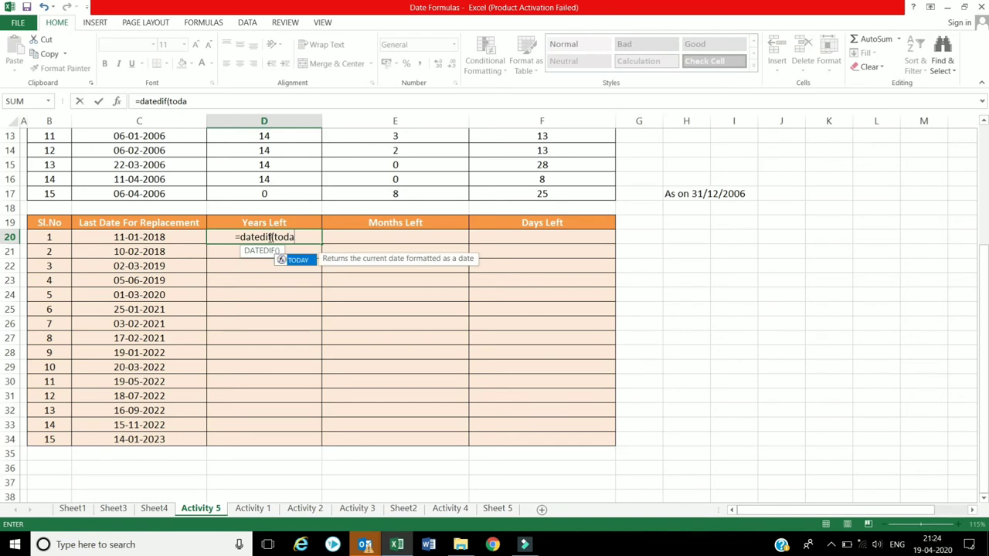
{"action": "type", "text": "y"}
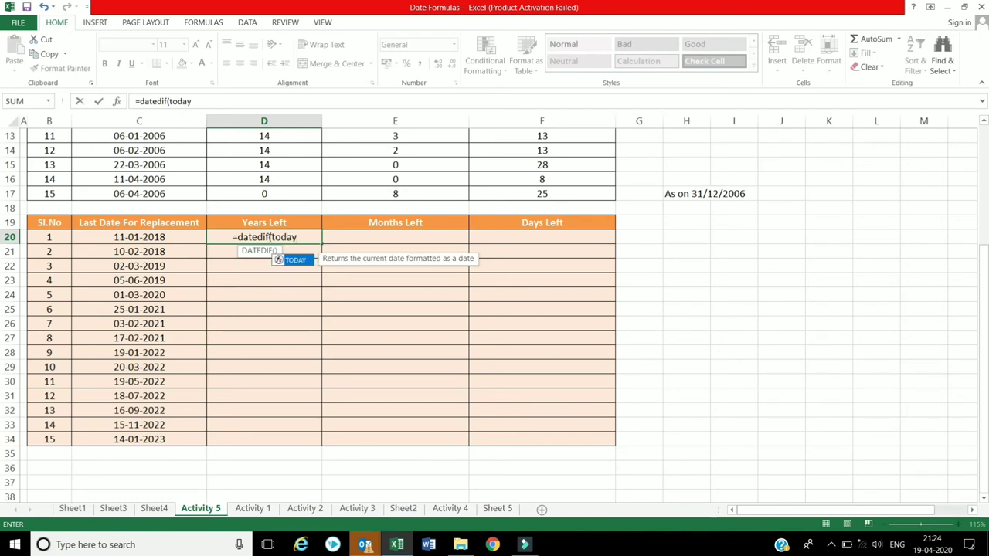
{"action": "type", "text": "(),"}
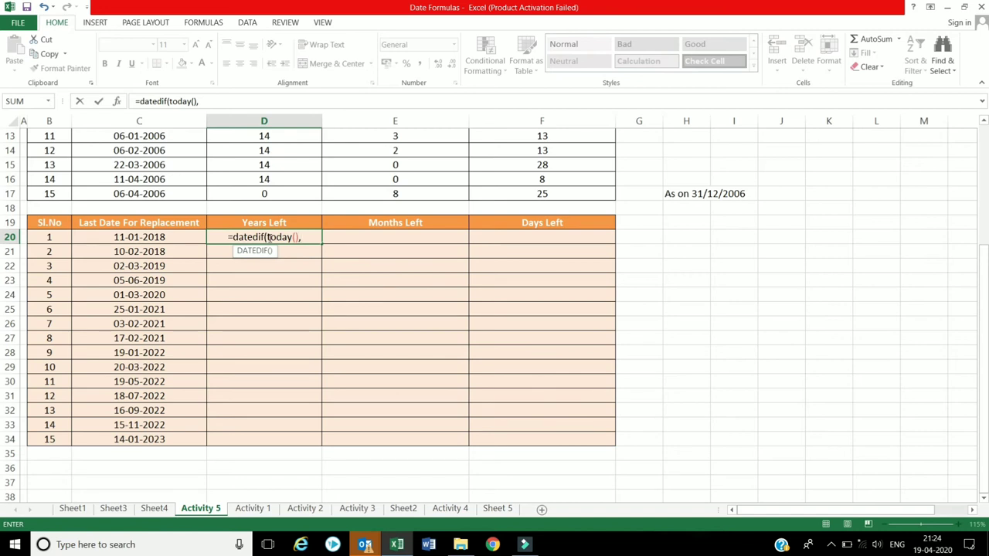
{"action": "left_click", "coordinate": [154, 238]}
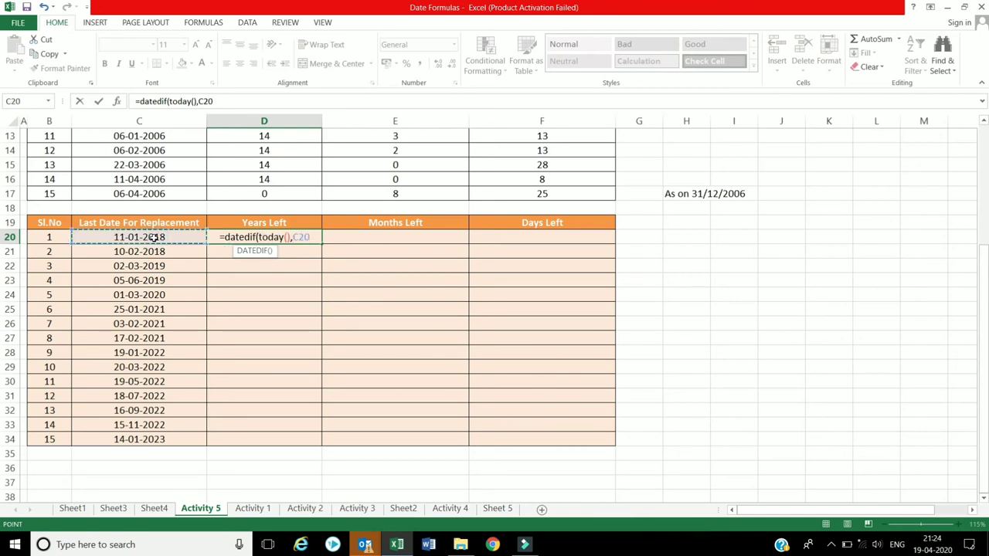
{"action": "type", "text": ","}
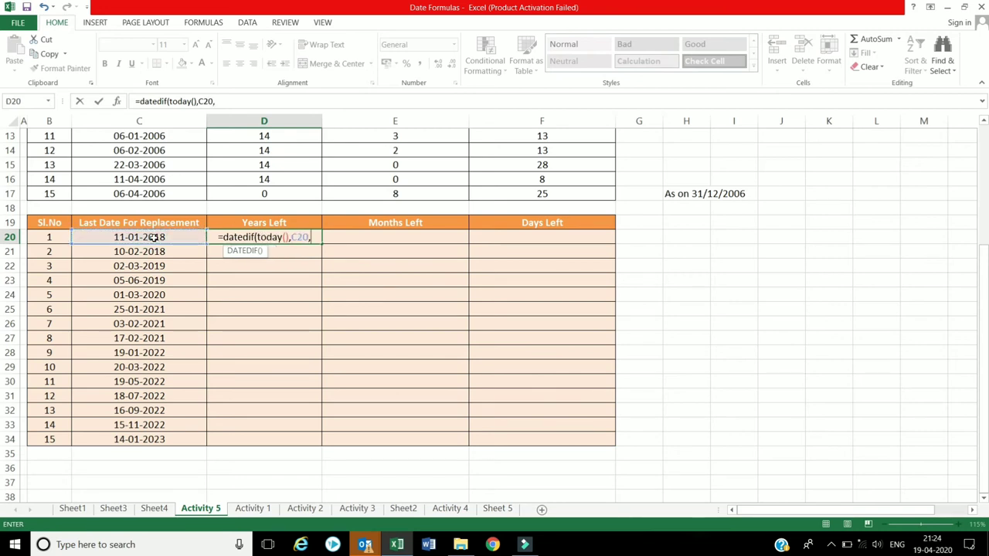
{"action": "type", "text": "\""}
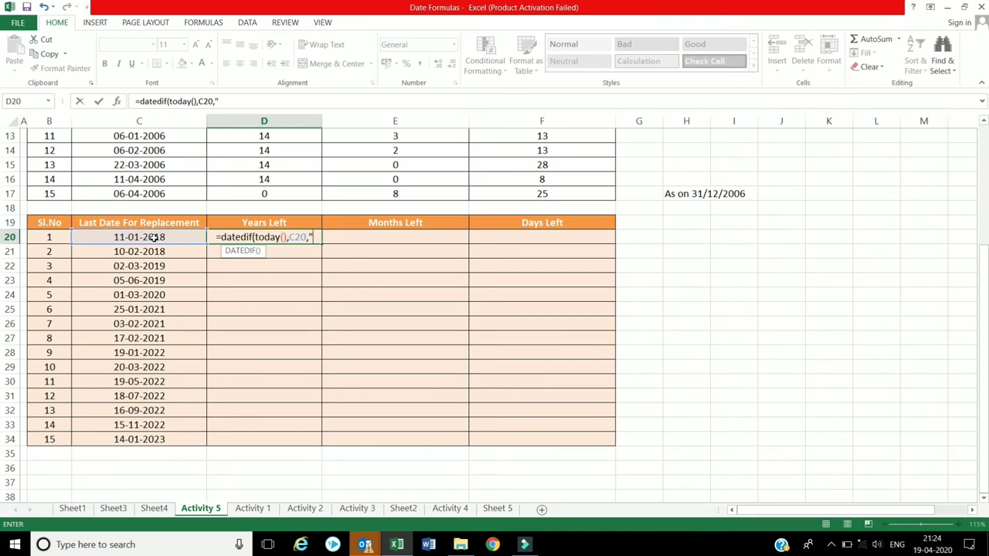
{"action": "type", "text": "Y\""}
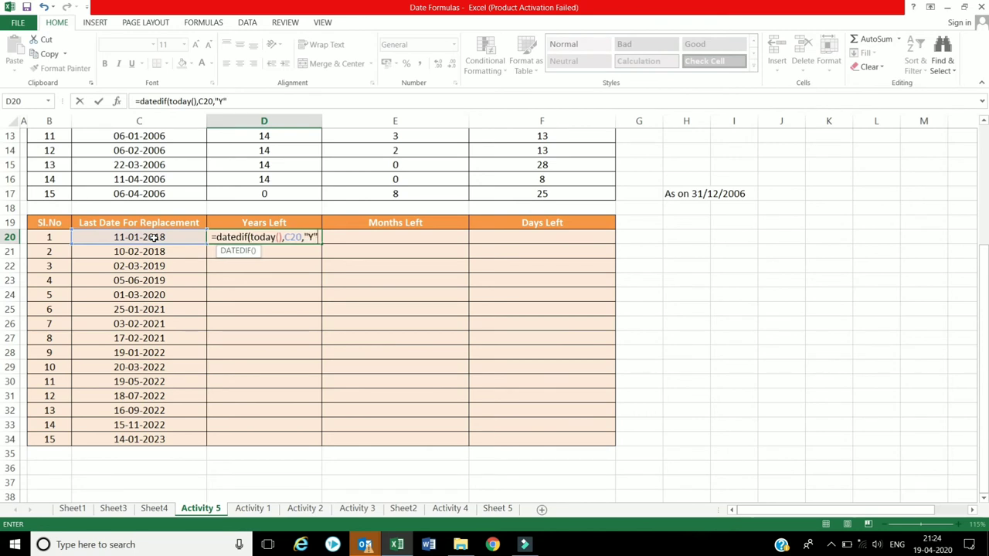
{"action": "type", "text": ")"}
{"action": "key", "text": "Return"}
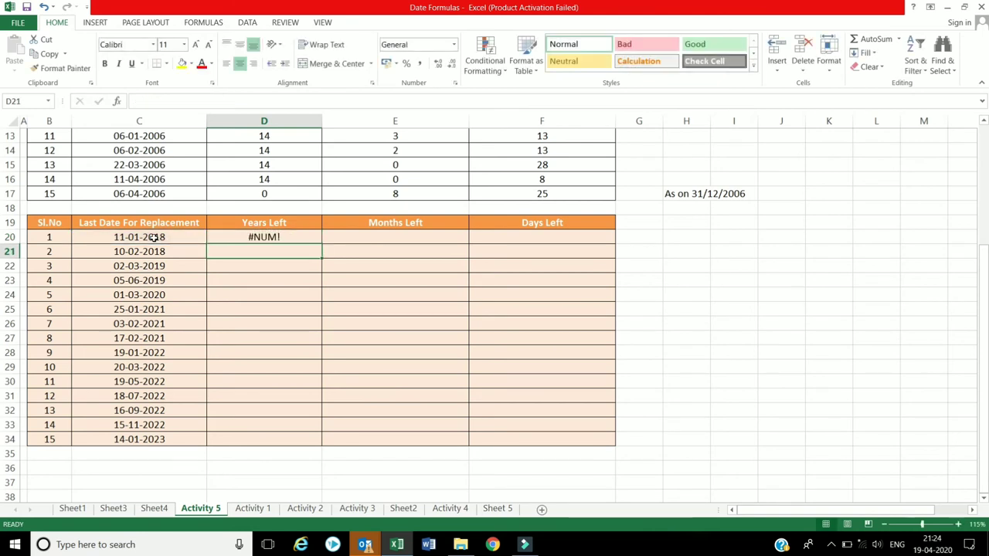
{"action": "left_click", "coordinate": [434, 242]}
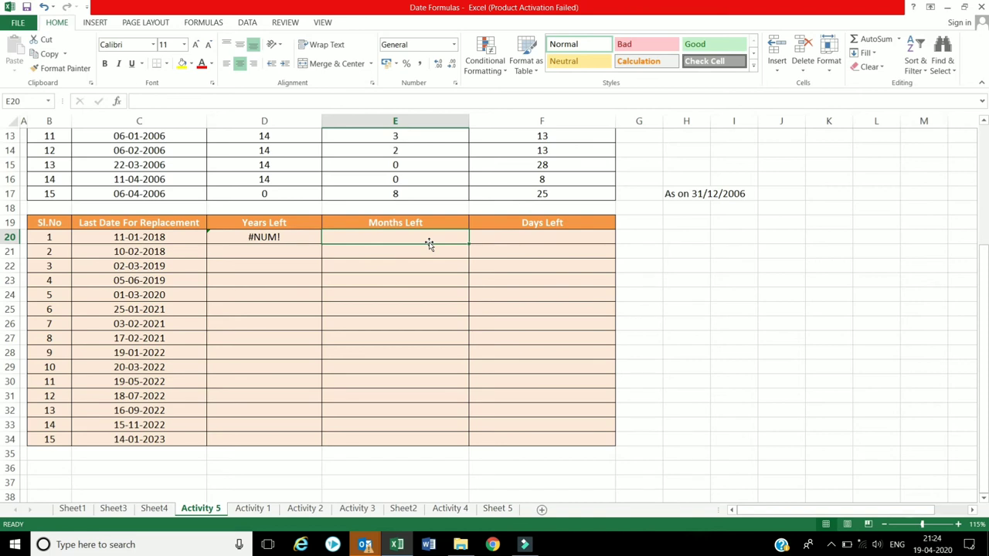
Enter =DATEDIF(TODAY(),C20,"YM") in E20 for the remaining months
{"action": "type", "text": "=daate"}
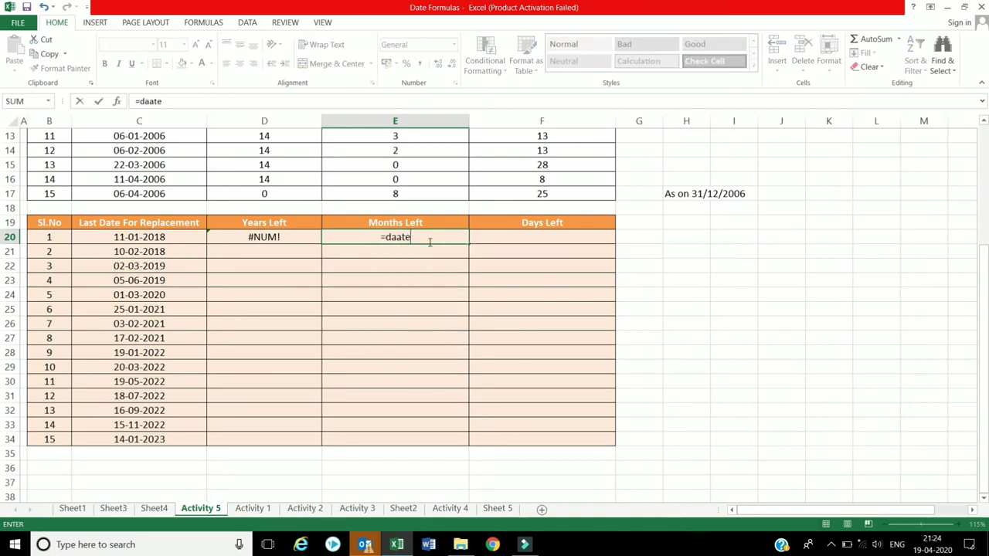
{"action": "key", "text": "BackSpace"}
{"action": "key", "text": "BackSpace"}
{"action": "key", "text": "BackSpace"}
{"action": "key", "text": "BackSpace"}
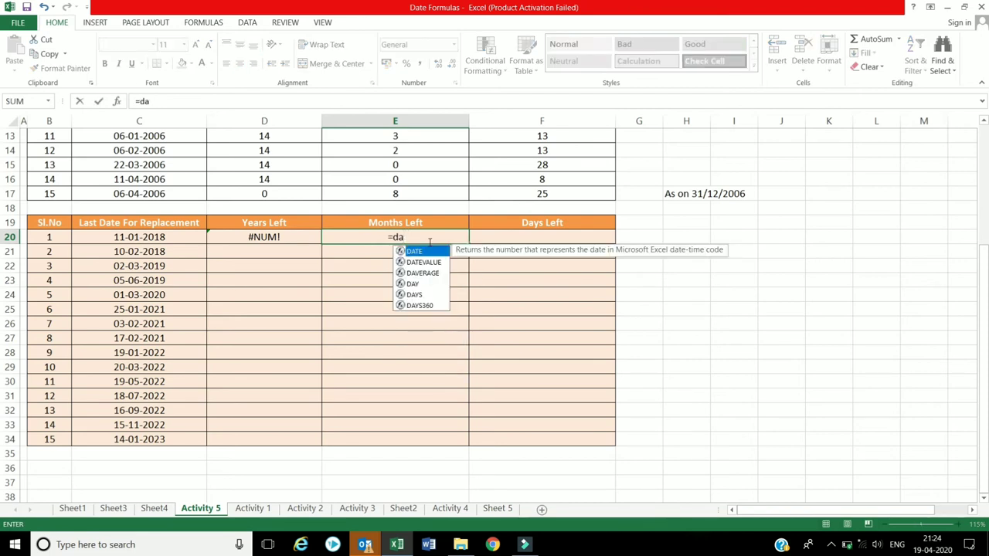
{"action": "type", "text": "tedis"}
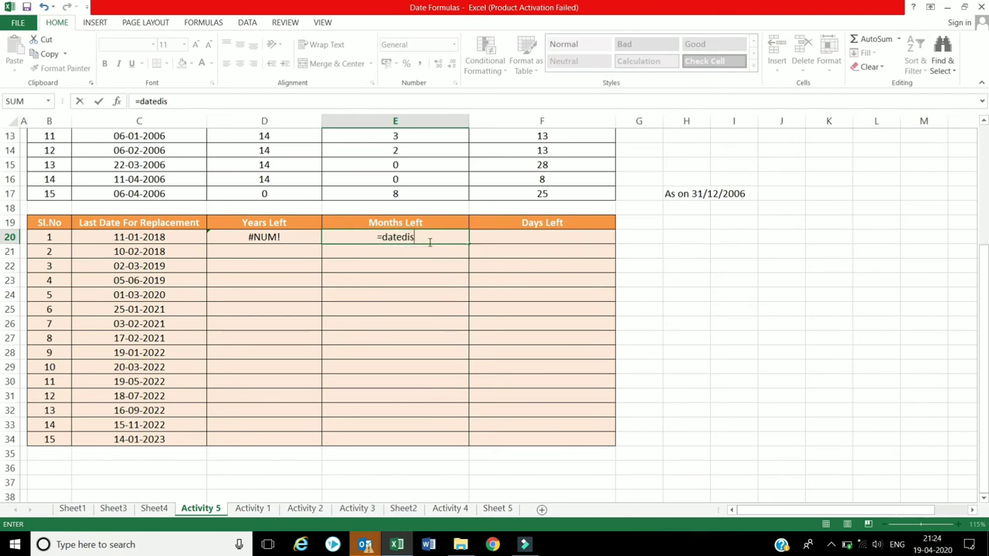
{"action": "key", "text": "BackSpace"}
{"action": "type", "text": "f"}
{"action": "type", "text": "("}
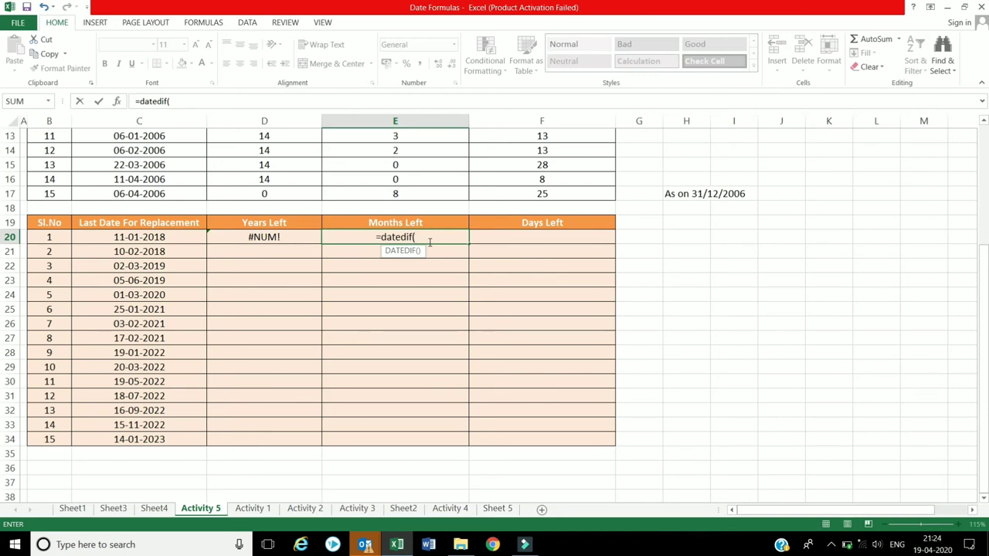
{"action": "type", "text": "today"}
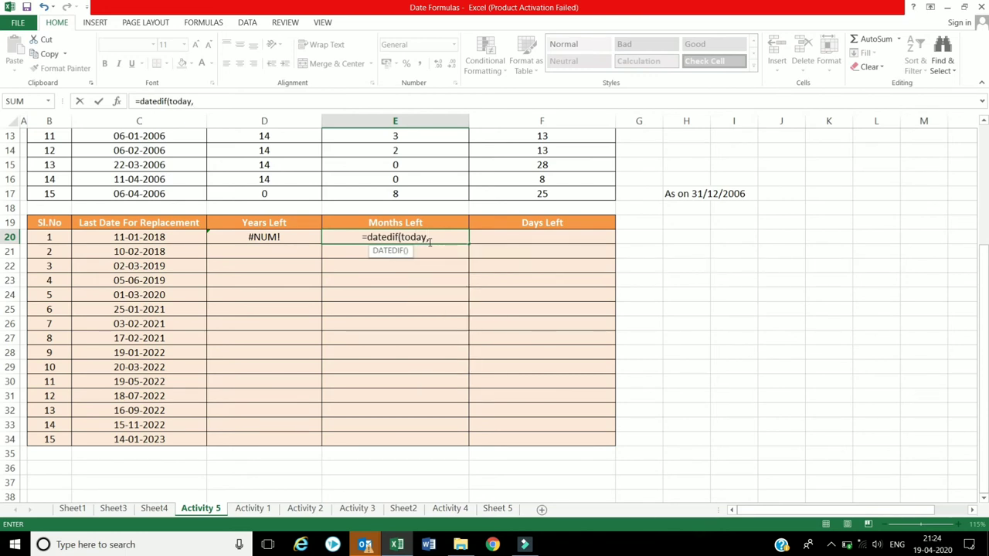
{"action": "type", "text": "(),"}
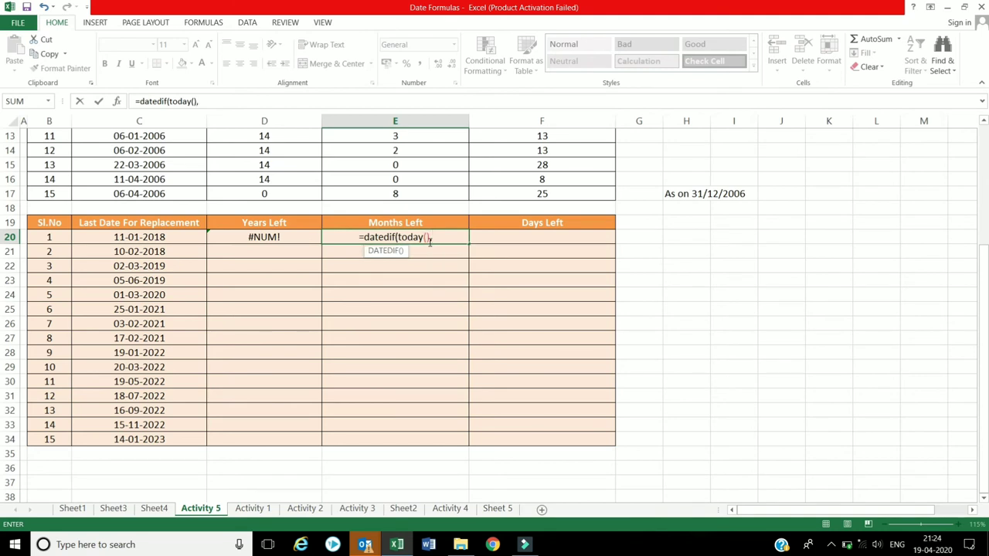
{"action": "left_click", "coordinate": [166, 235]}
{"action": "type", "text": ","}
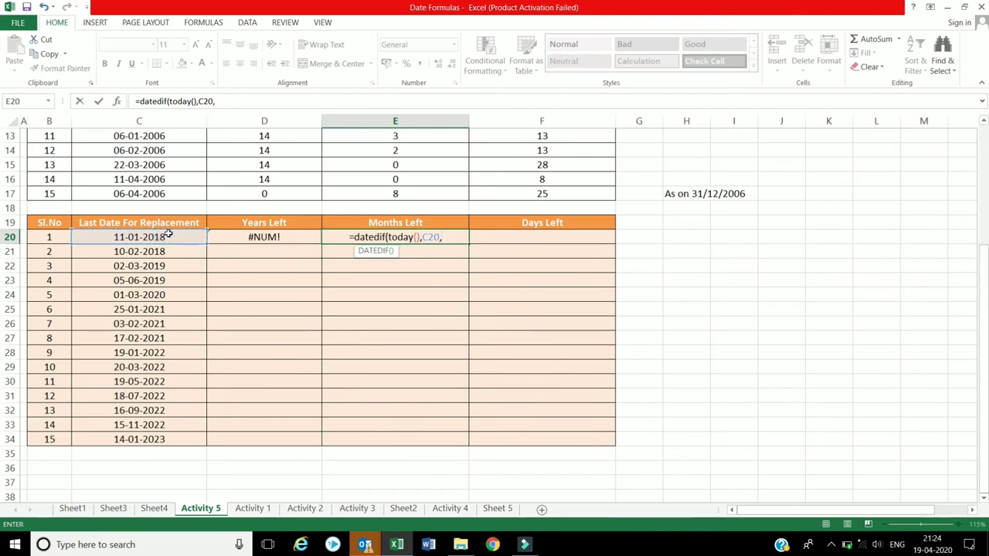
{"action": "type", "text": "\""}
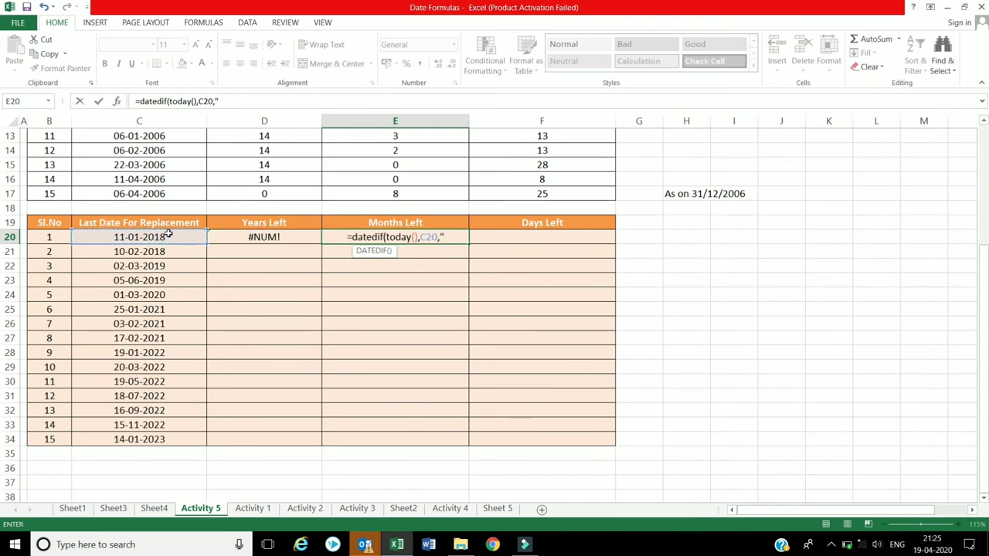
{"action": "type", "text": "YM\""}
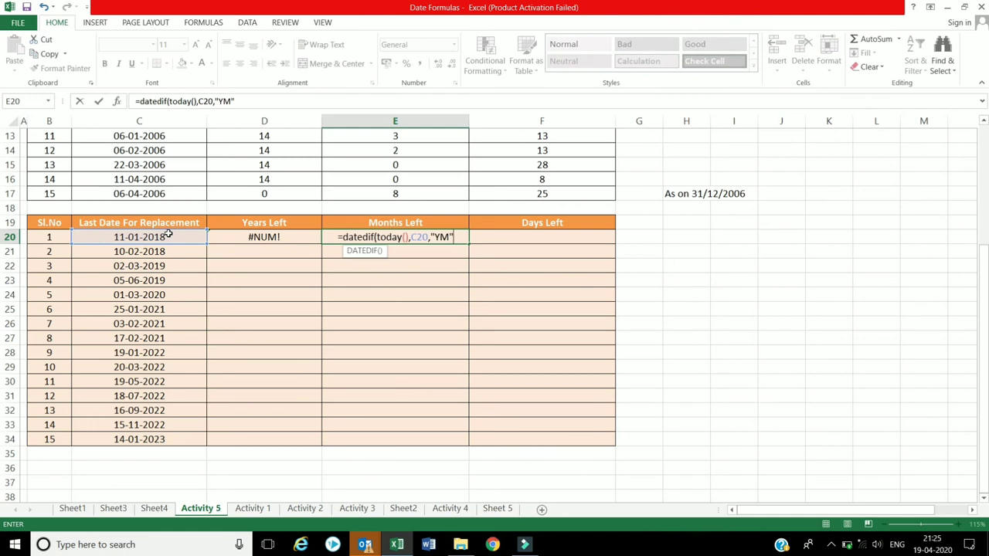
{"action": "type", "text": ")"}
{"action": "key", "text": "Return"}
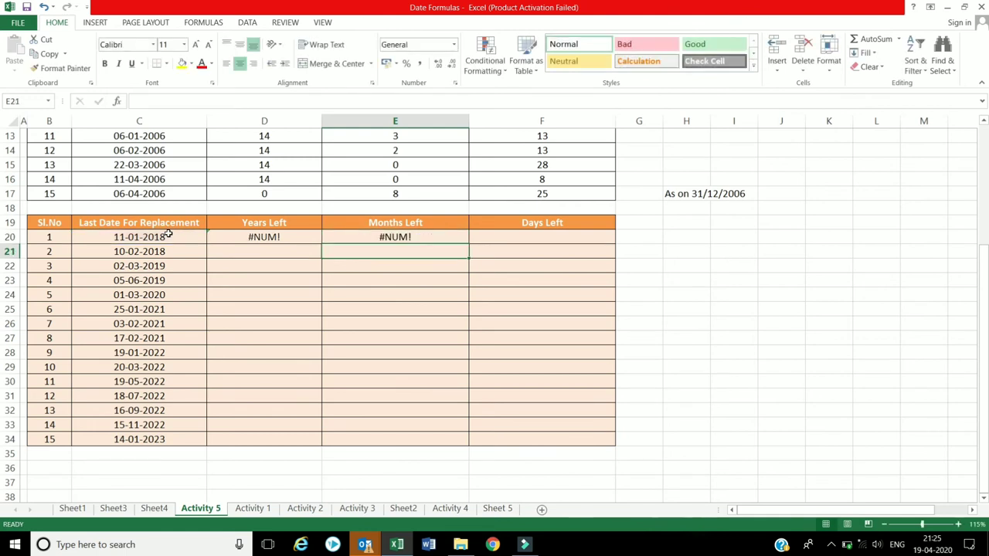
Enter =DATEDIF(TODAY(),C20,"MD") in F20 for the remaining days
{"action": "left_click", "coordinate": [572, 235]}
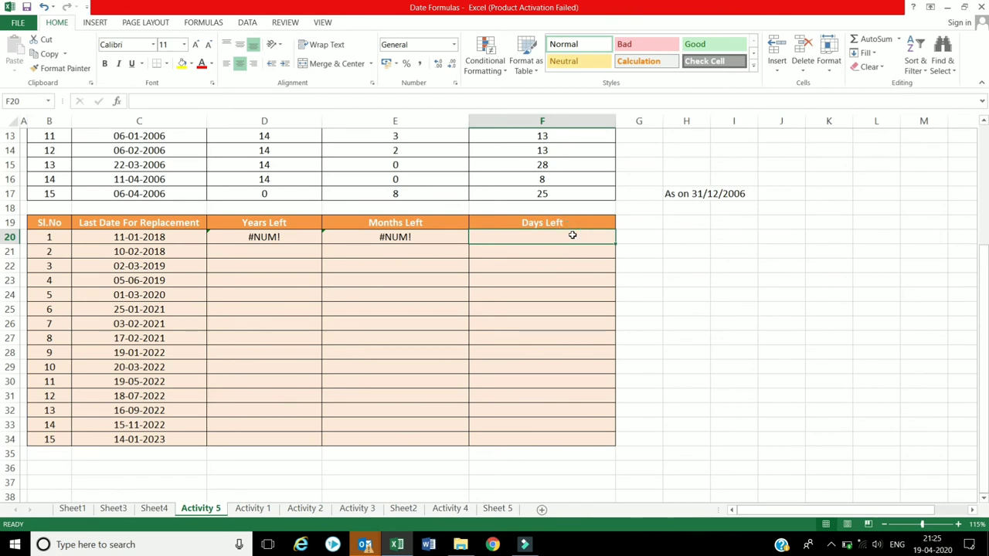
{"action": "type", "text": "=da"}
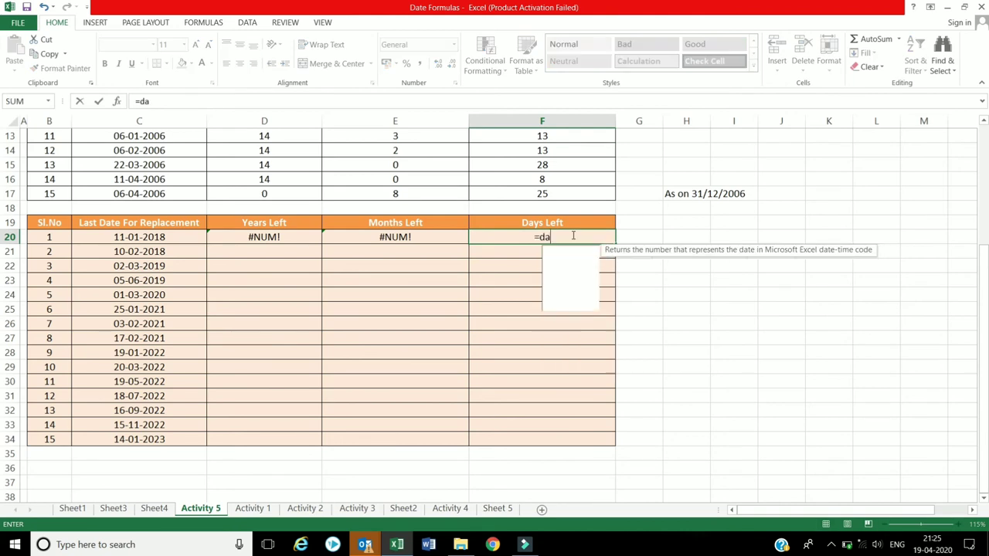
{"action": "type", "text": "tedif"}
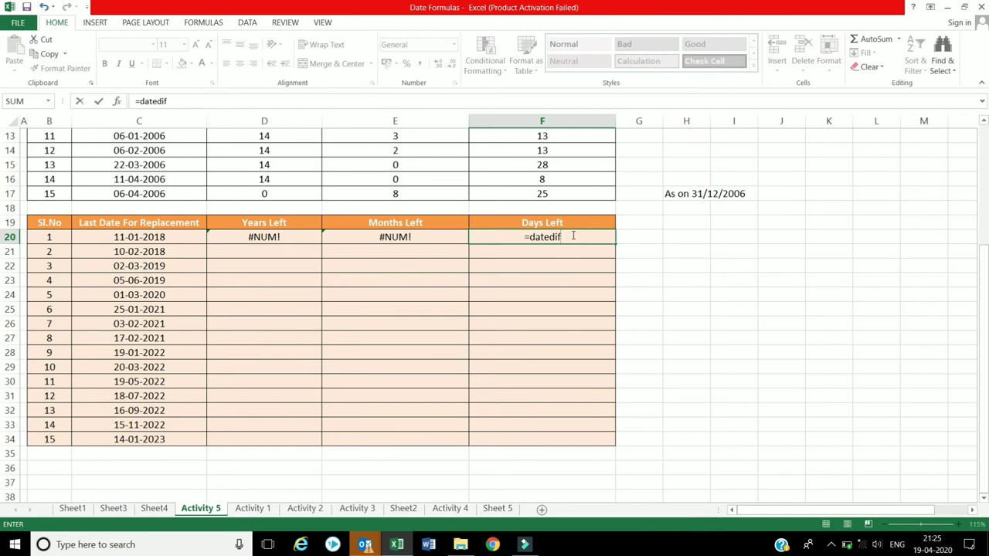
{"action": "type", "text": "("}
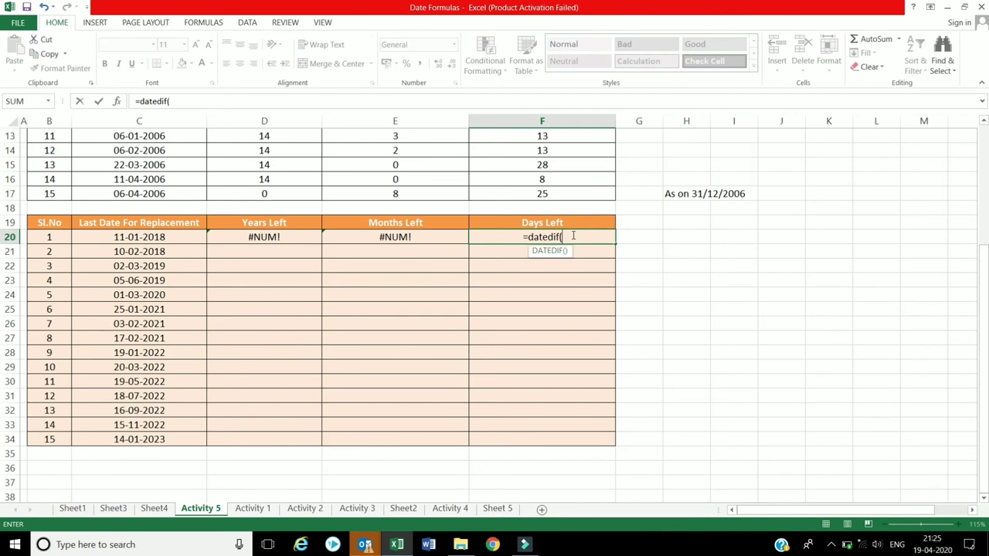
{"action": "type", "text": "to"}
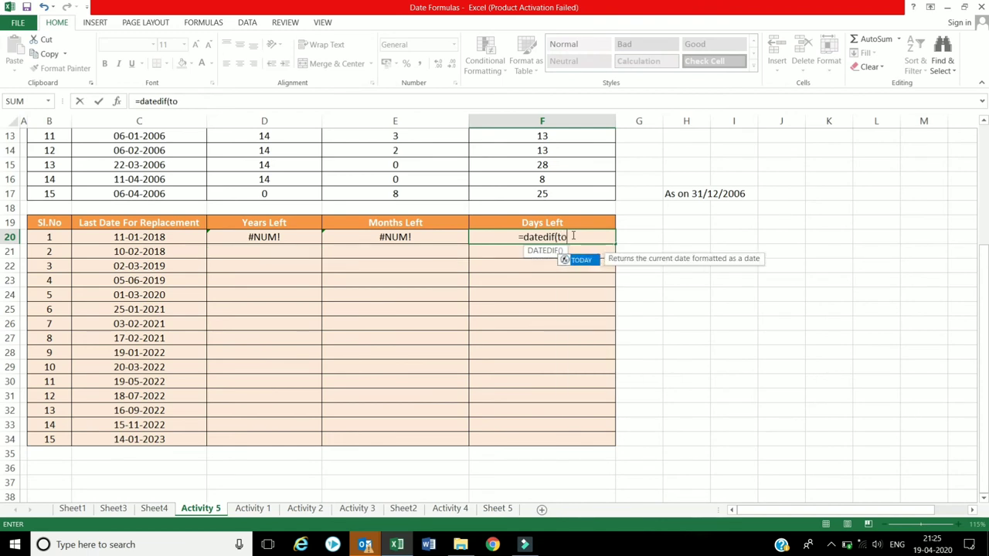
{"action": "type", "text": "day()"}
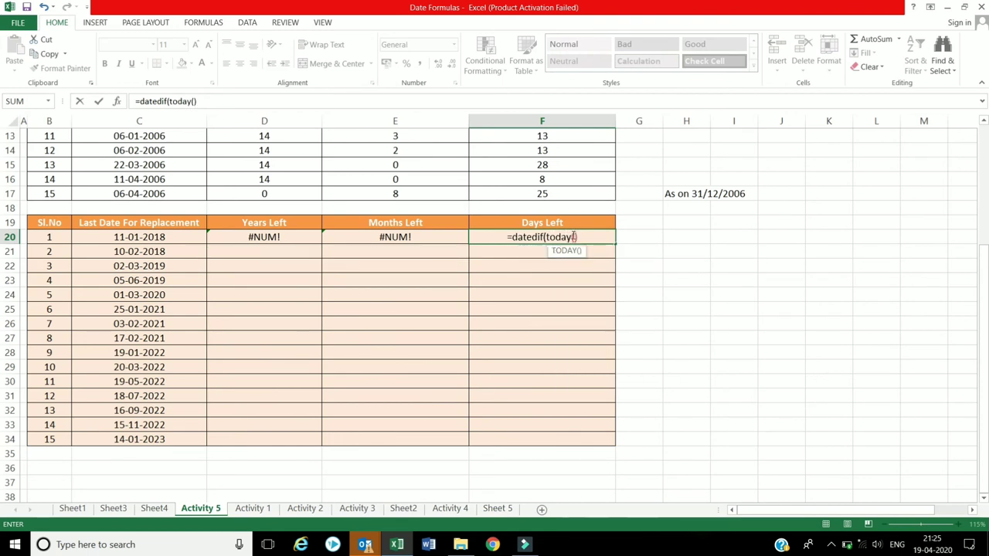
{"action": "type", "text": ","}
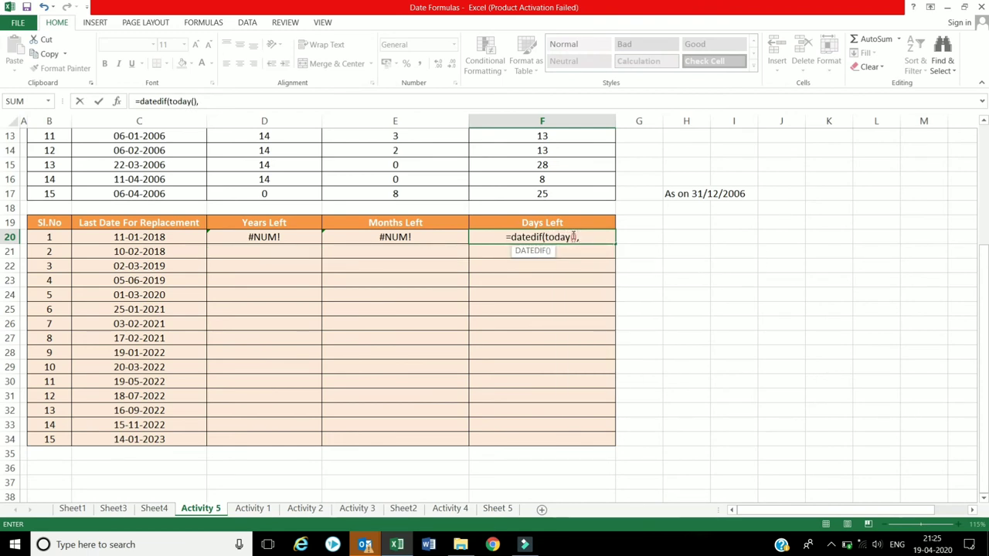
{"action": "left_click", "coordinate": [111, 234]}
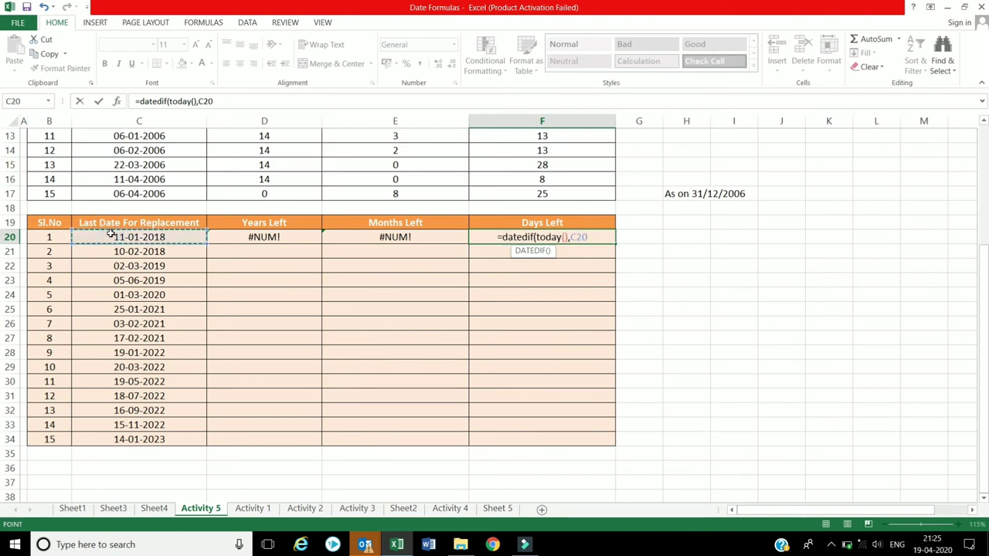
{"action": "type", "text": ","}
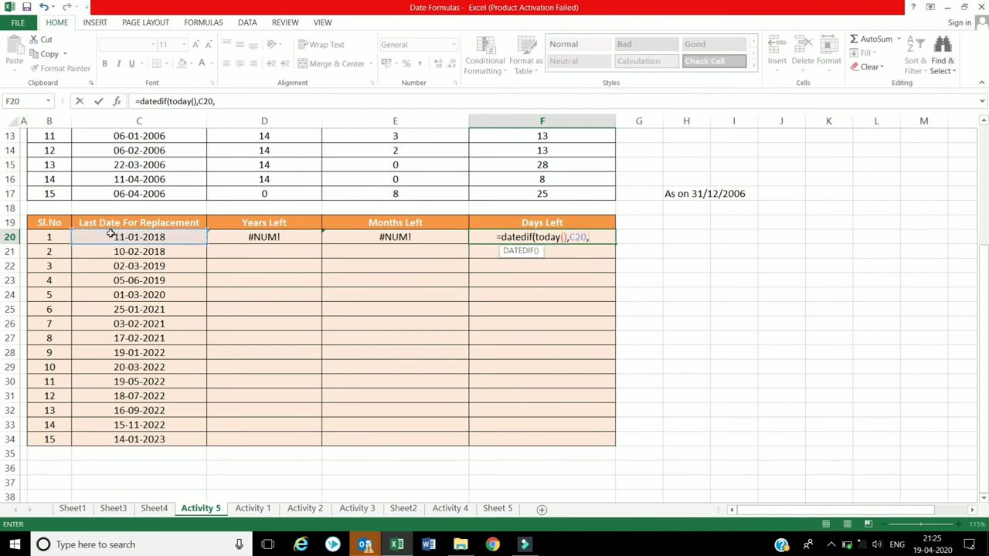
{"action": "type", "text": "\"MD"}
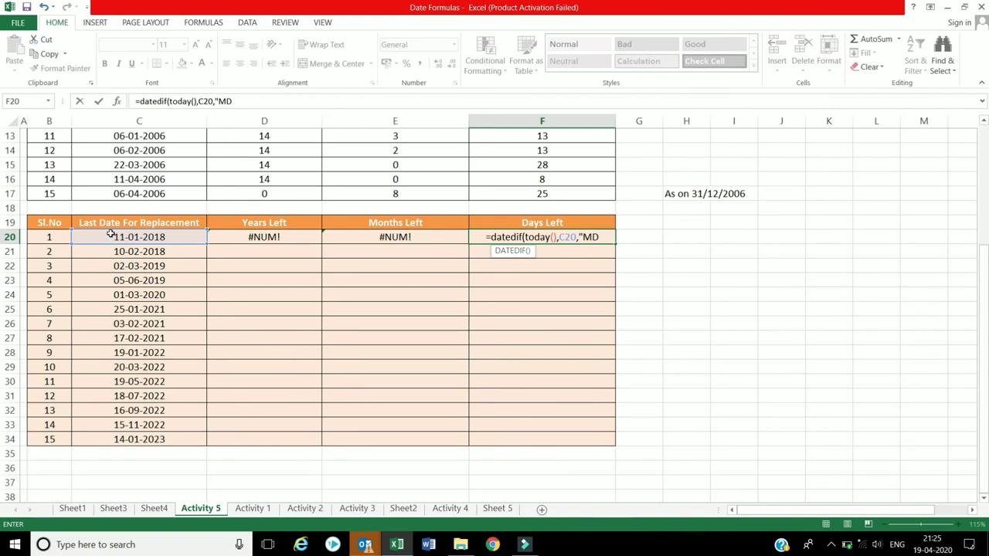
{"action": "type", "text": "\")"}
{"action": "key", "text": "Return"}
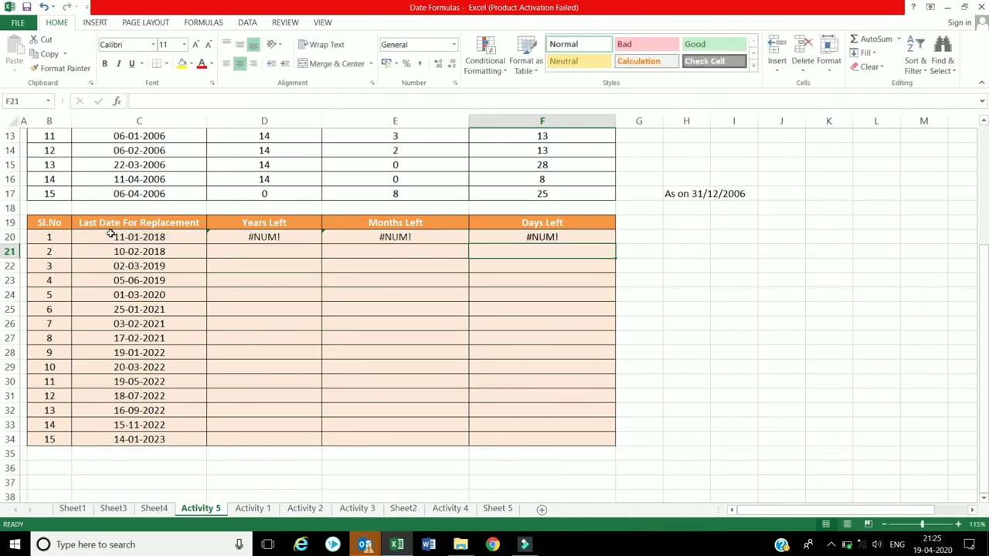
Copy the D20:F20 formulas and paste them down through row 34
{"action": "left_click", "coordinate": [254, 240]}
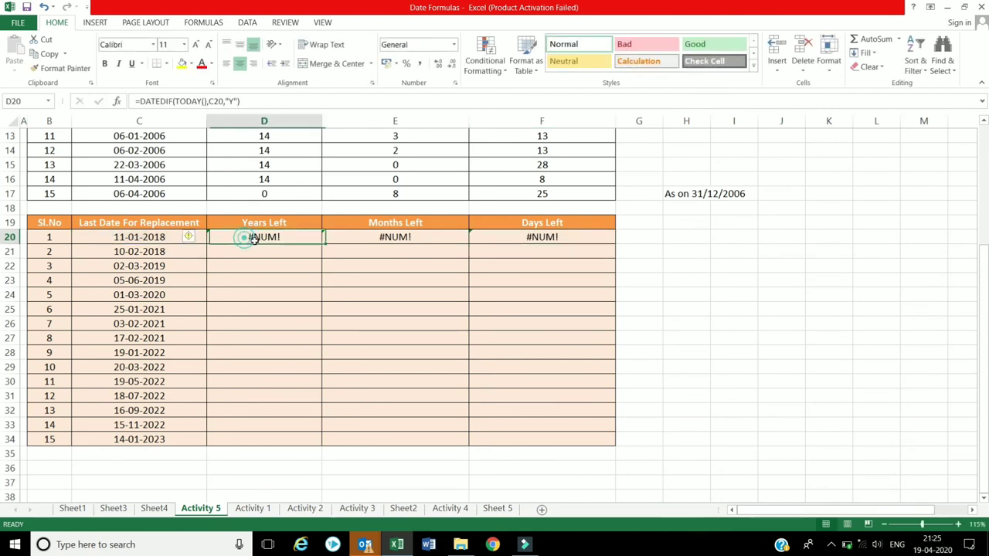
{"action": "left_click", "coordinate": [555, 239], "text": "shift"}
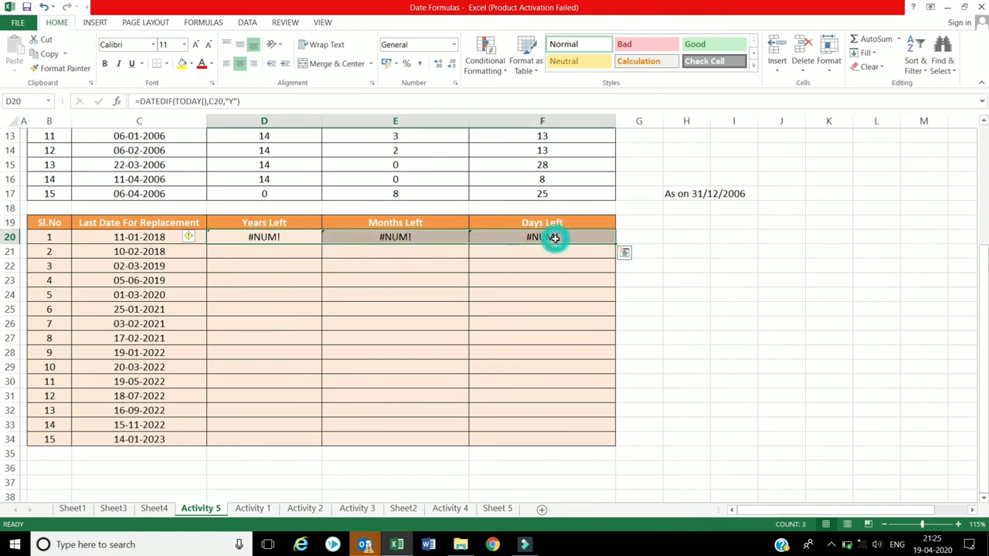
{"action": "key", "text": "ctrl+c"}
{"action": "left_click", "coordinate": [309, 237]}
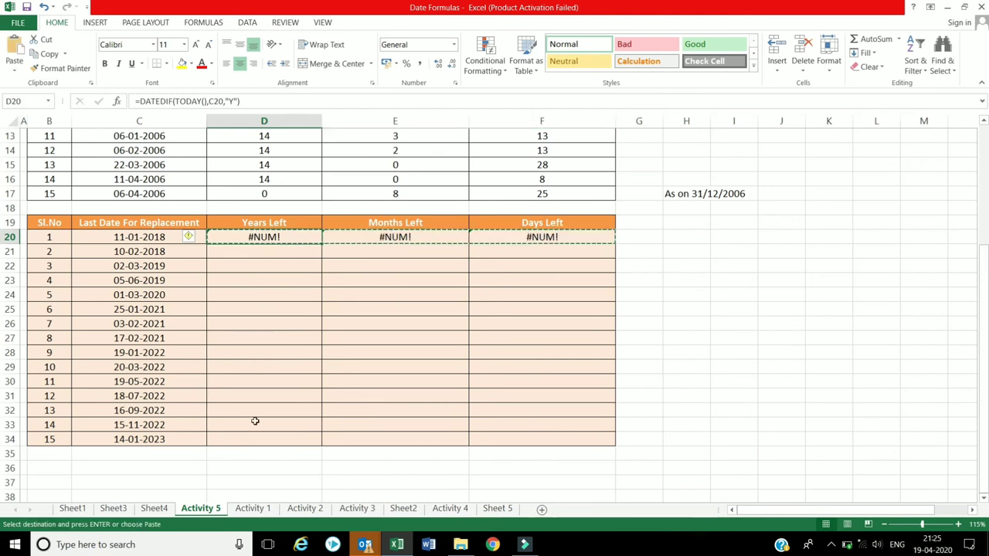
{"action": "left_click_drag", "start_coordinate": [259, 237], "coordinate": [257, 437]}
{"action": "key", "text": "ctrl+v"}
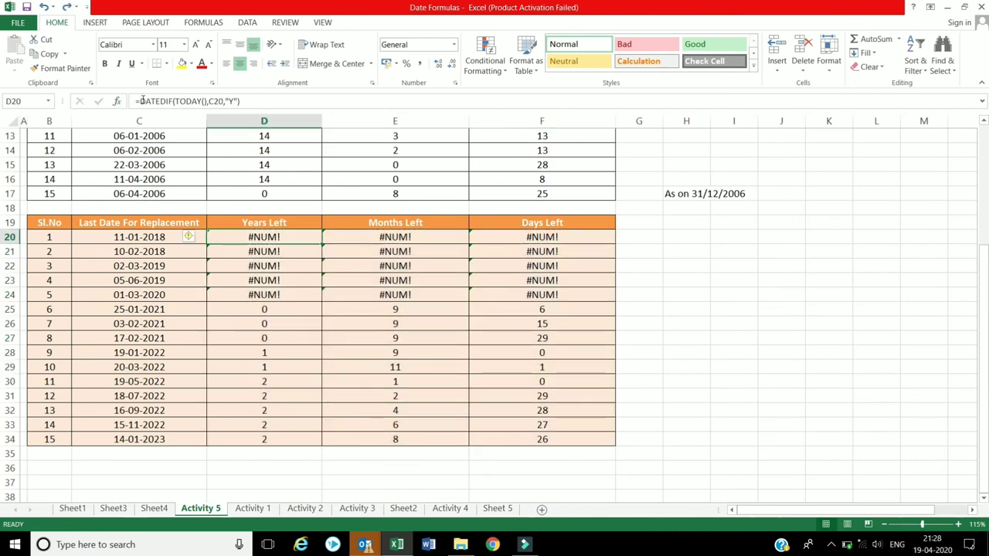
Change D20 to =IFERROR(DATEDIF(TODAY(),C20,"Y"),"Deadline cross")
{"action": "left_click", "coordinate": [142, 101]}
{"action": "type", "text": "if"}
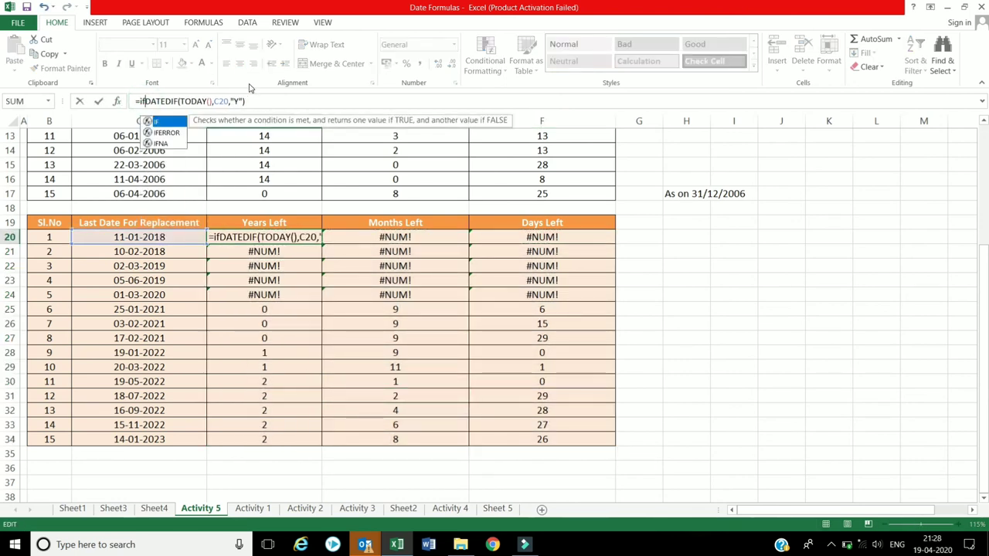
{"action": "type", "text": "error"}
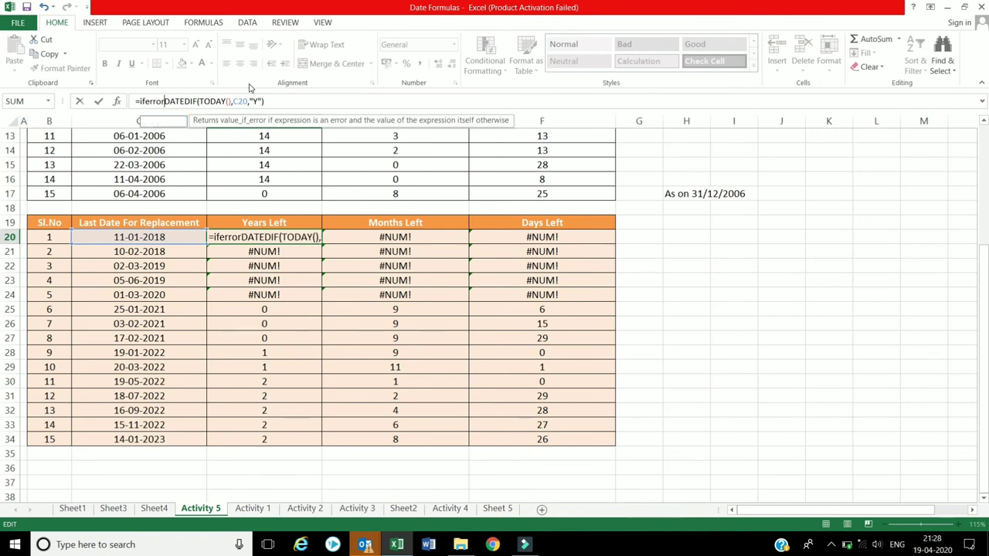
{"action": "type", "text": "("}
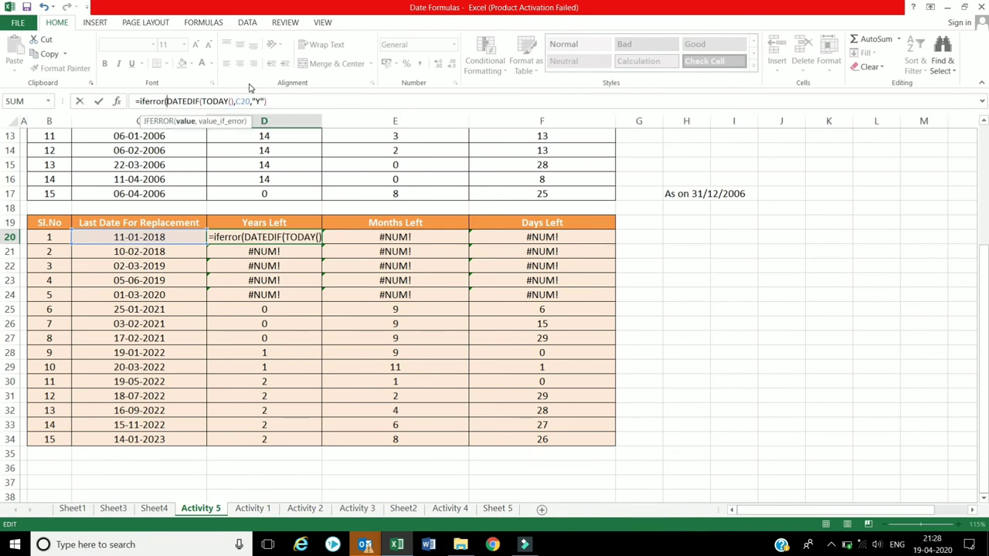
{"action": "left_click", "coordinate": [279, 102]}
{"action": "type", "text": ","}
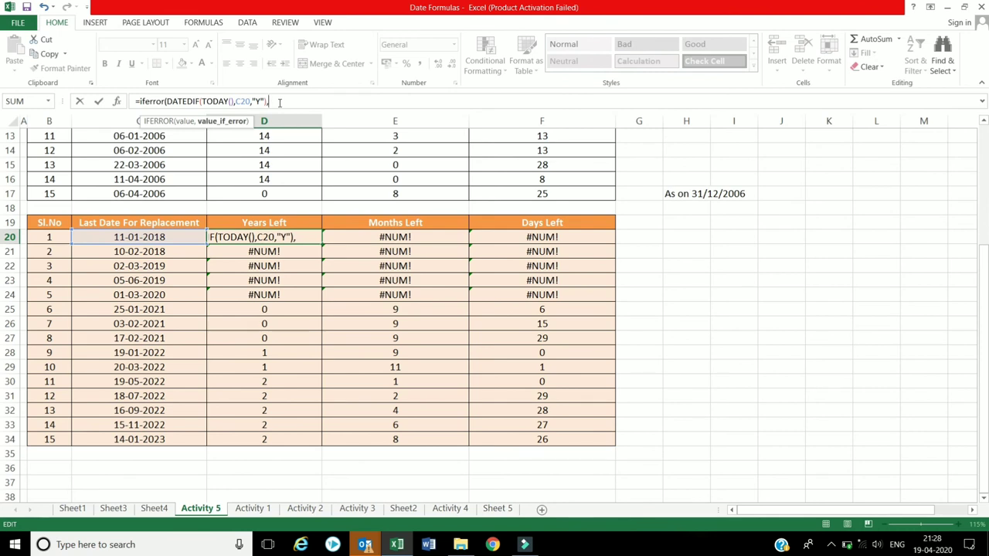
{"action": "type", "text": "\"Dea"}
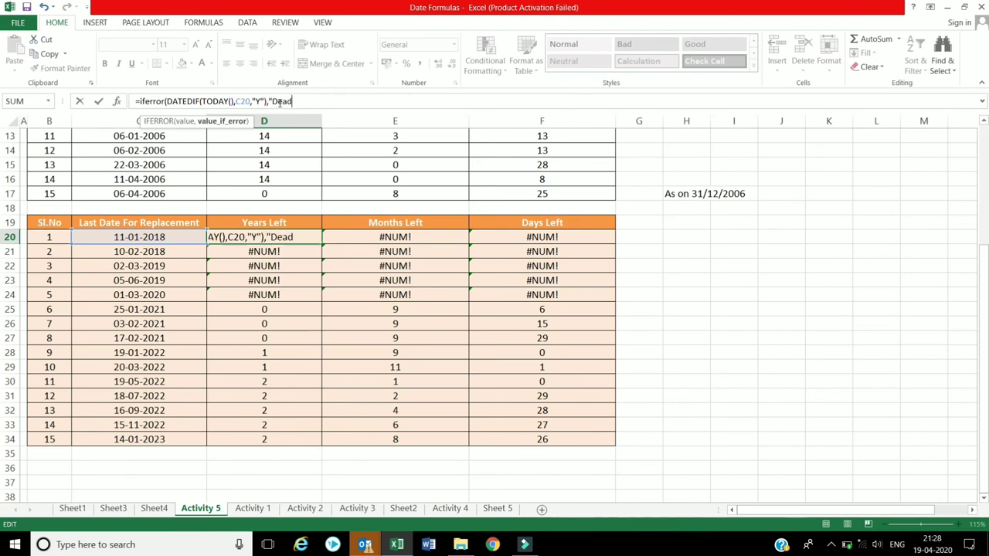
{"action": "type", "text": "d"}
{"action": "type", "text": "line "}
{"action": "type", "text": "cross"}
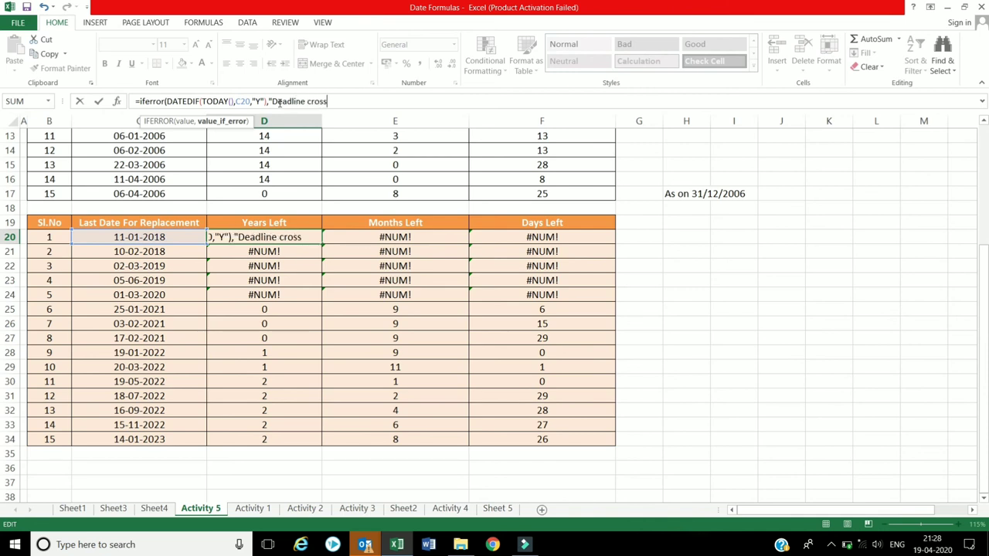
{"action": "type", "text": "\")"}
{"action": "key", "text": "Return"}
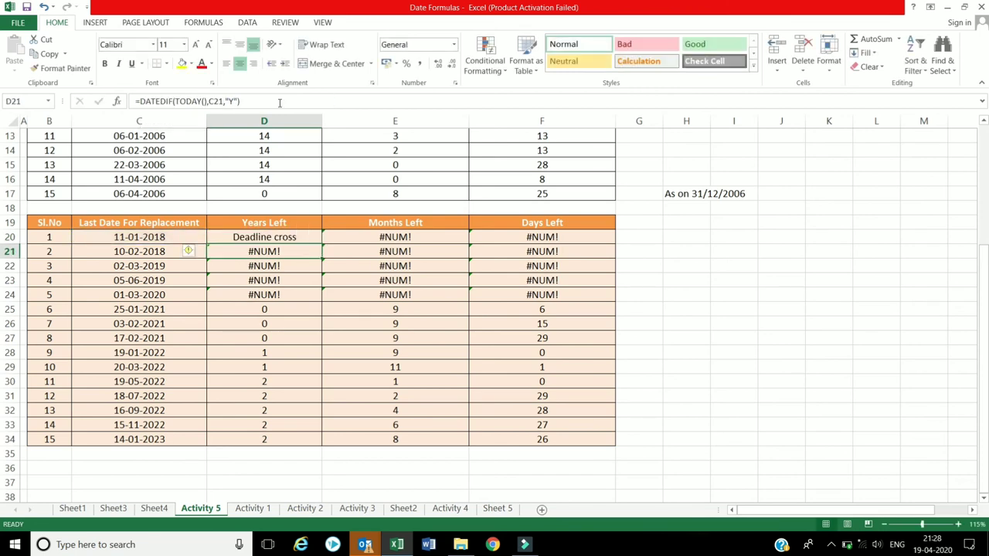
Change E20 to =IFERROR(DATEDIF(TODAY(),C20,"YM"),"Deadline cross")
{"action": "left_click", "coordinate": [348, 237]}
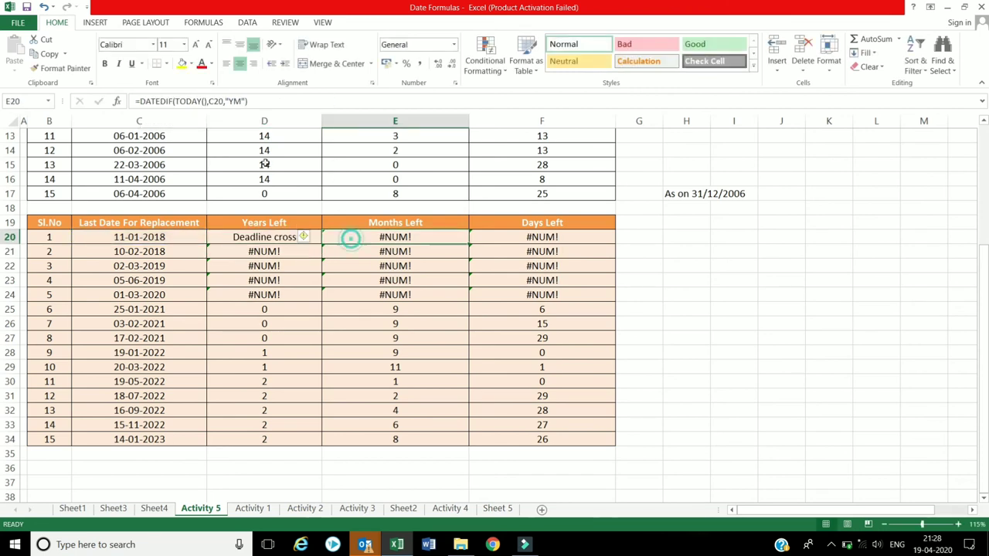
{"action": "left_click", "coordinate": [139, 101]}
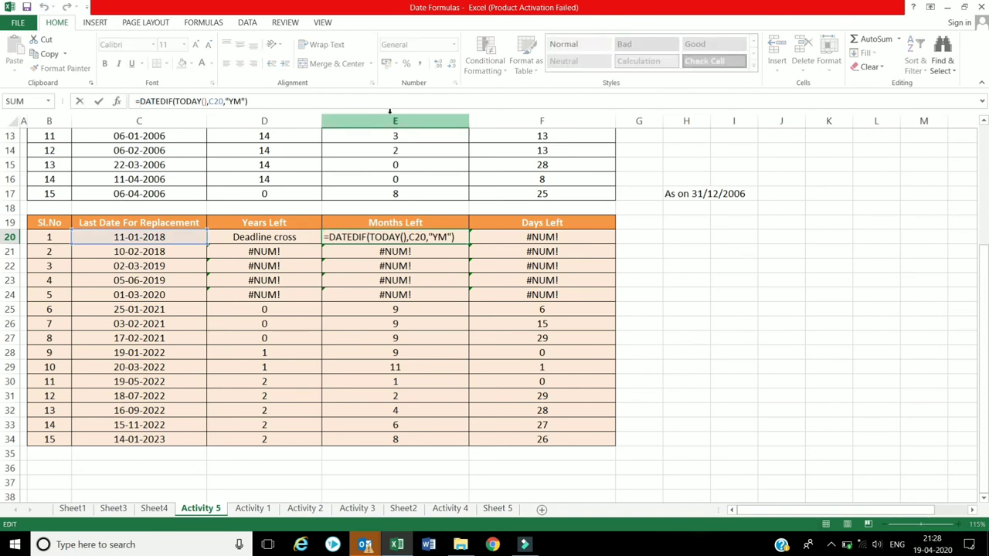
{"action": "type", "text": "iferr"}
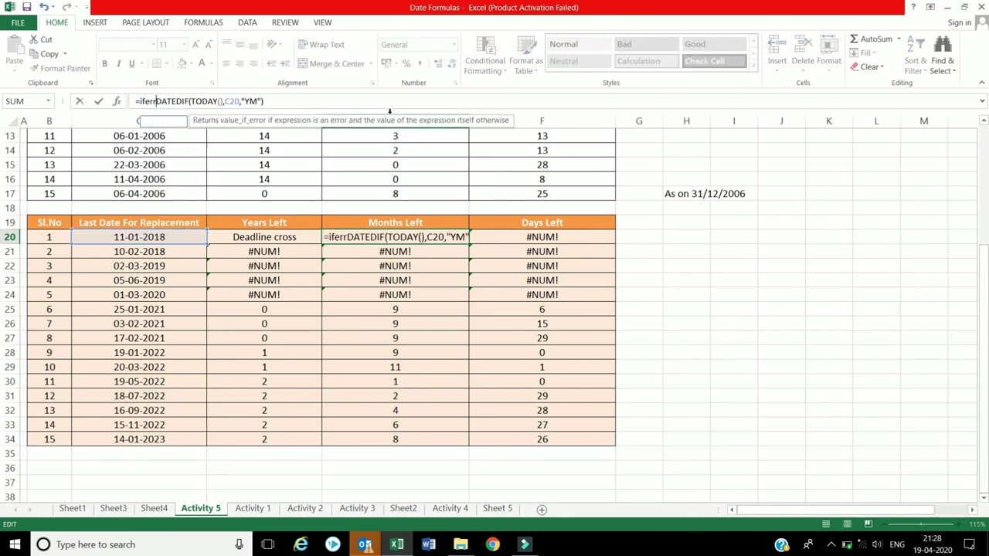
{"action": "type", "text": "or("}
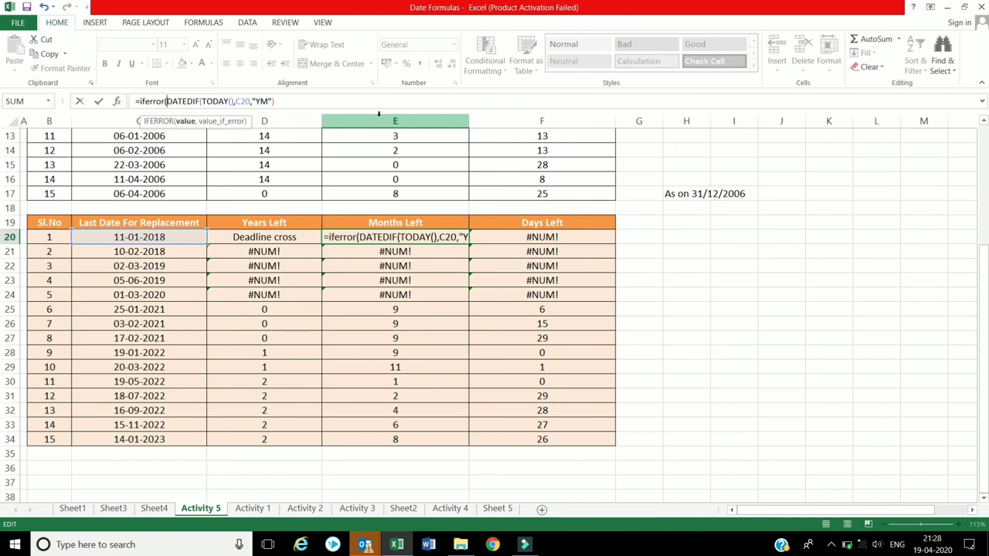
{"action": "left_click", "coordinate": [331, 100]}
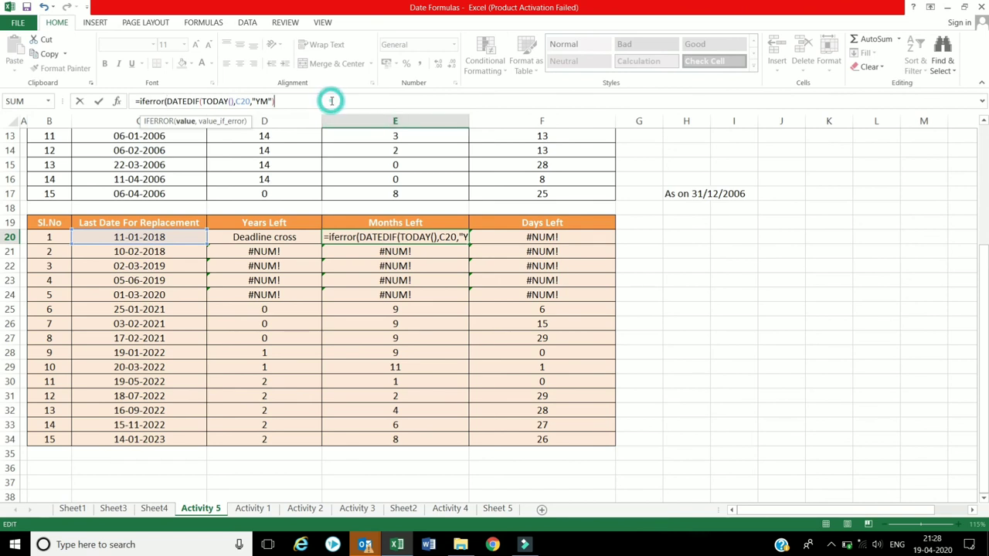
{"action": "type", "text": ","}
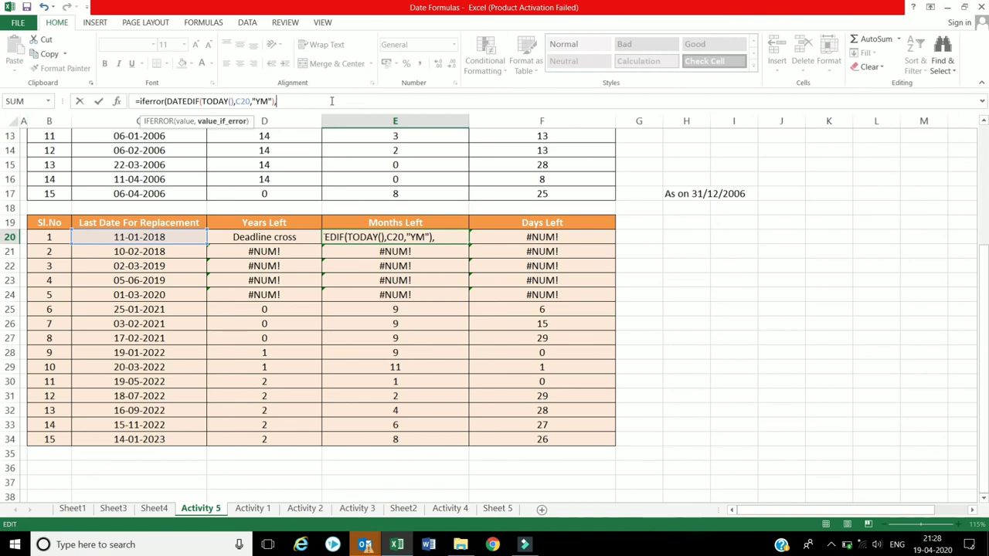
{"action": "type", "text": "\""}
{"action": "type", "text": "Dead"}
{"action": "type", "text": "line "}
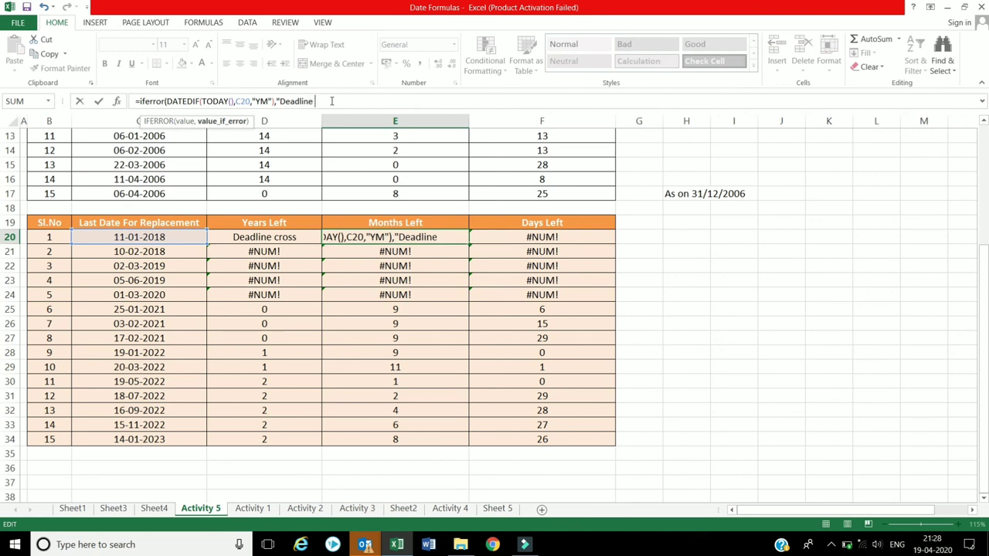
{"action": "type", "text": "cross"}
{"action": "type", "text": "\")"}
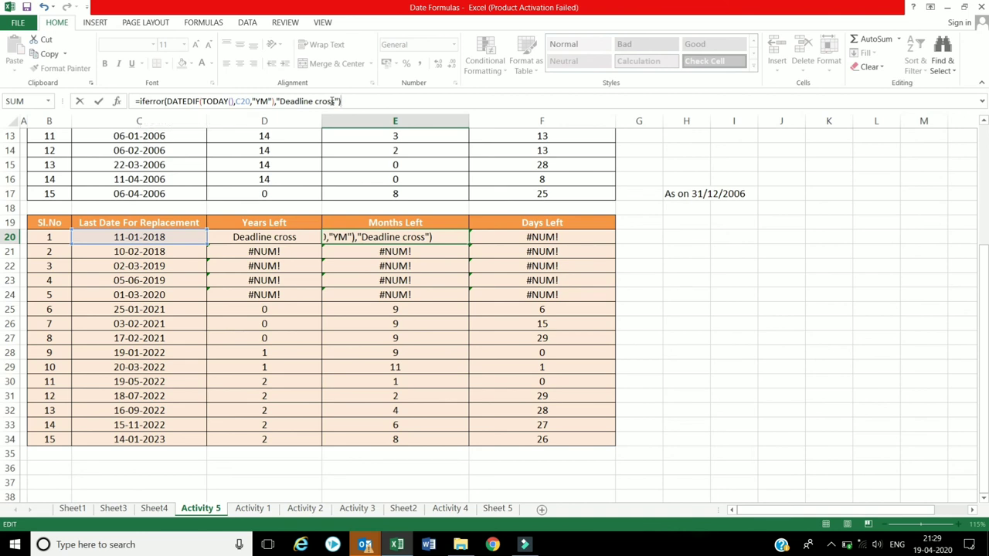
{"action": "key", "text": "Return"}
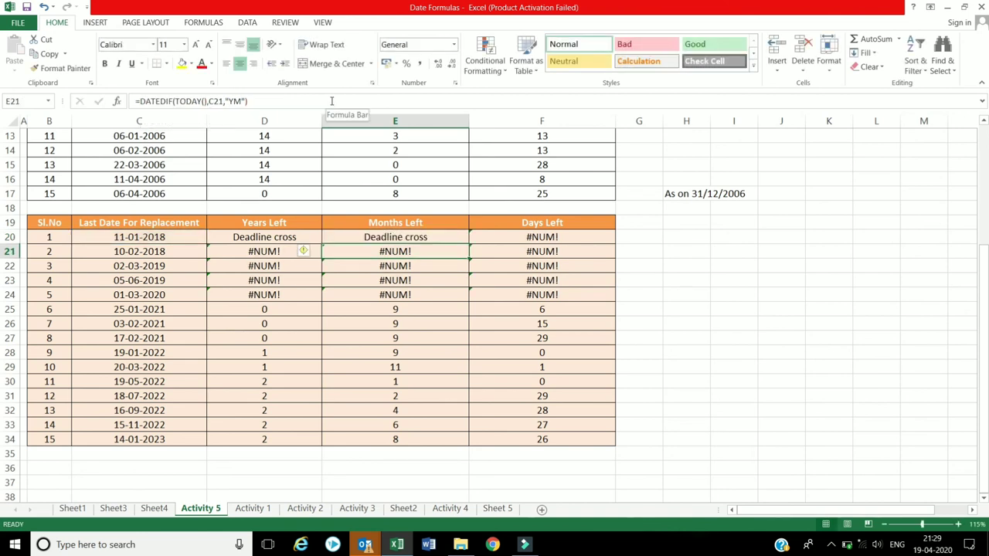
Try inserting IFERROR into F20's formula from the suggestion list, which yields #NAME?
{"action": "left_click", "coordinate": [541, 235]}
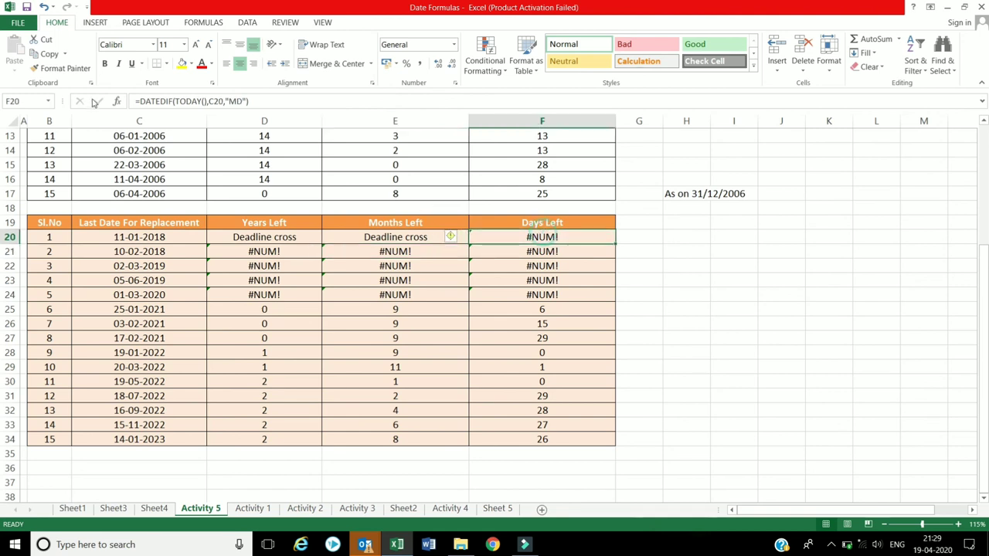
{"action": "left_click", "coordinate": [137, 101]}
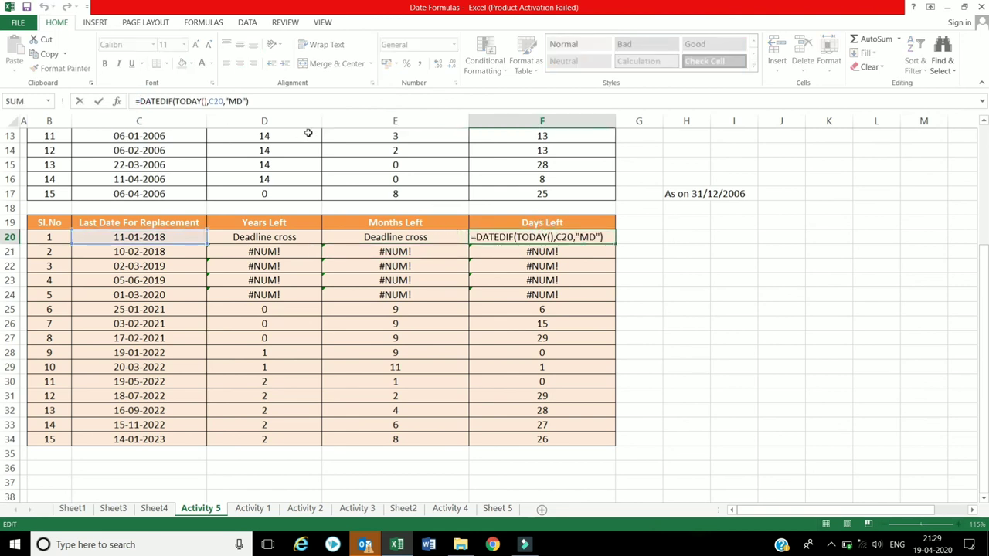
{"action": "type", "text": "if"}
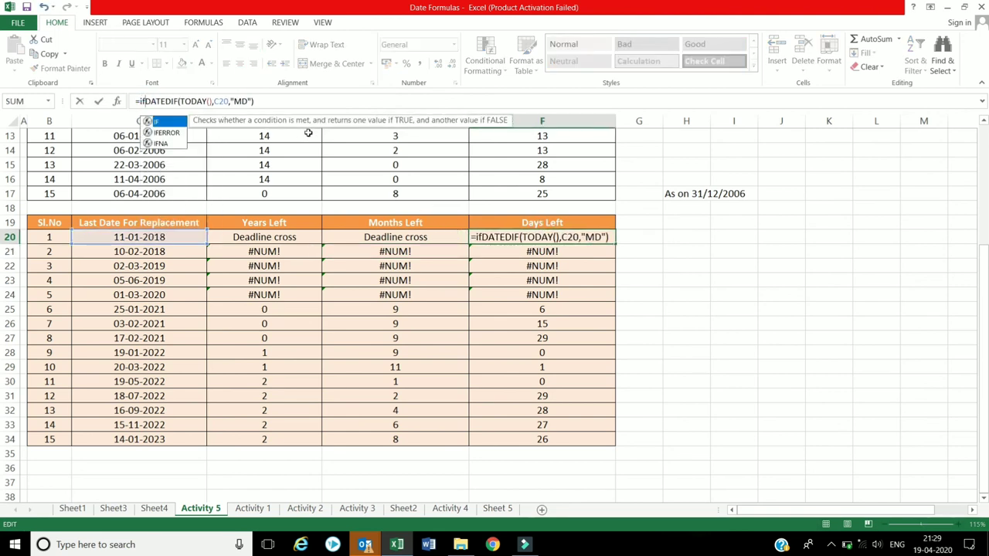
{"action": "key", "text": "Down"}
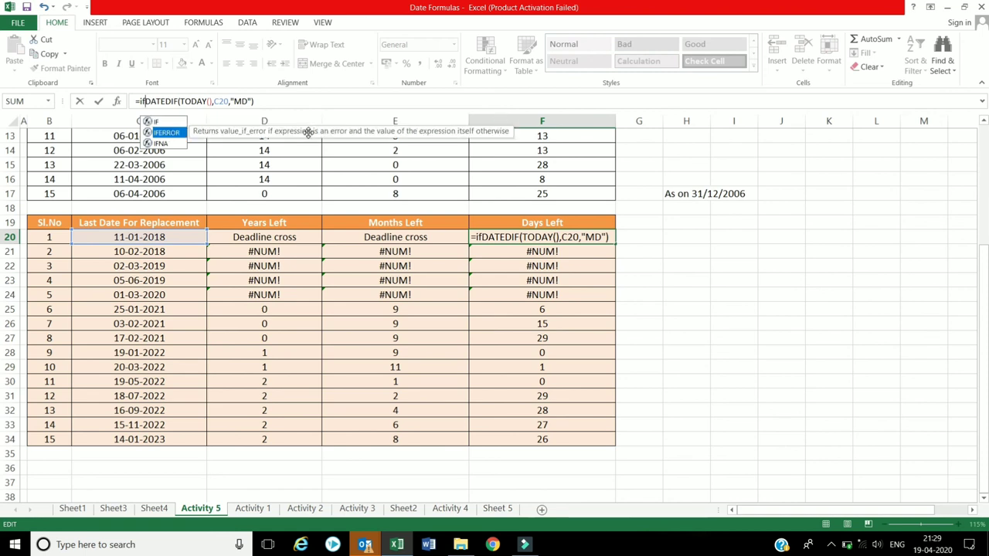
{"action": "key", "text": "Return"}
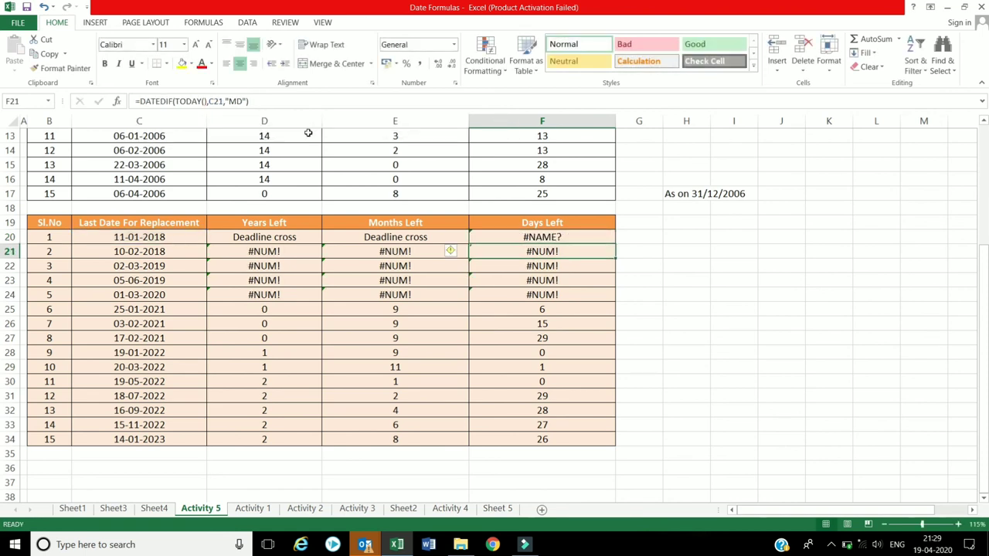
Correct F20 to =IFERROR(DATEDIF(TODAY(),C20,"MD"),"Deadline cross")
{"action": "left_click", "coordinate": [590, 235]}
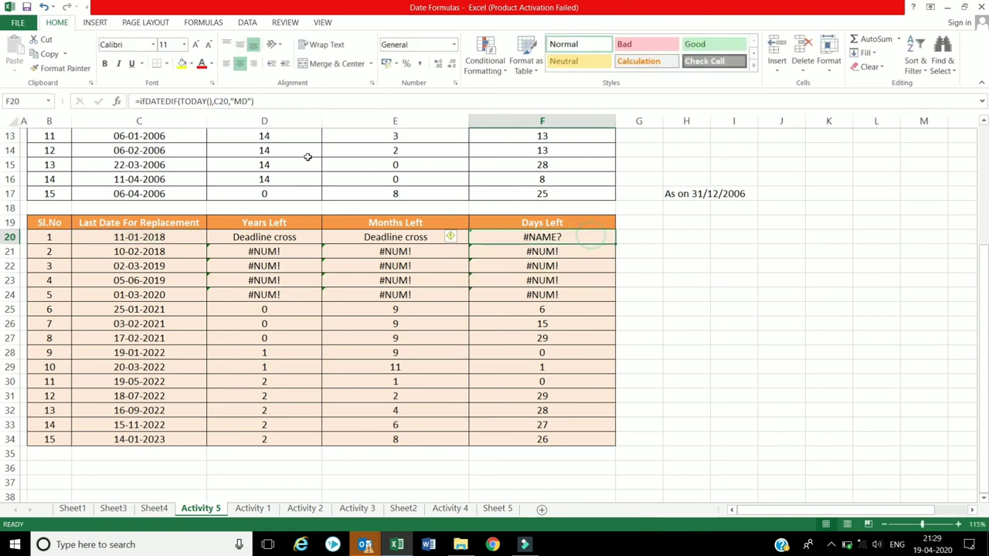
{"action": "left_click", "coordinate": [145, 101]}
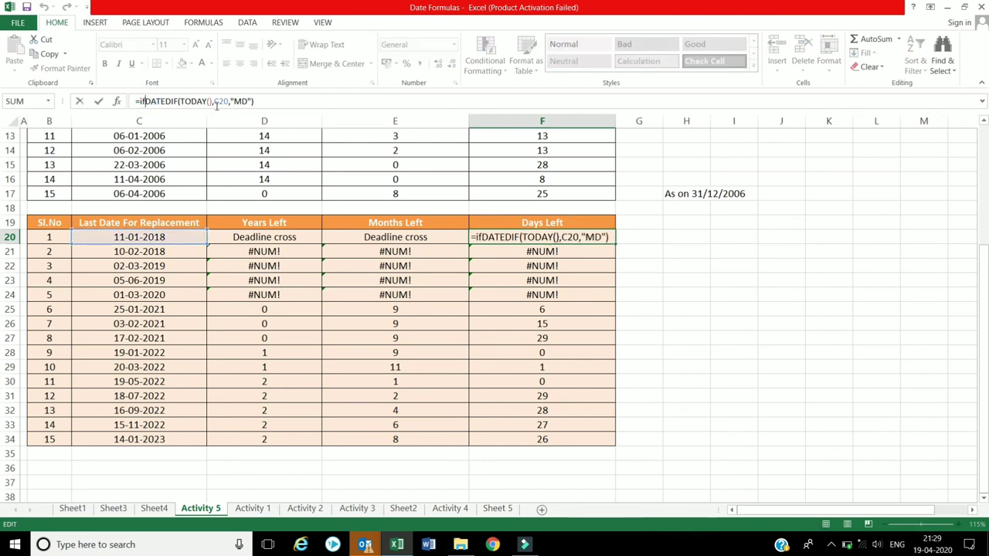
{"action": "type", "text": "er"}
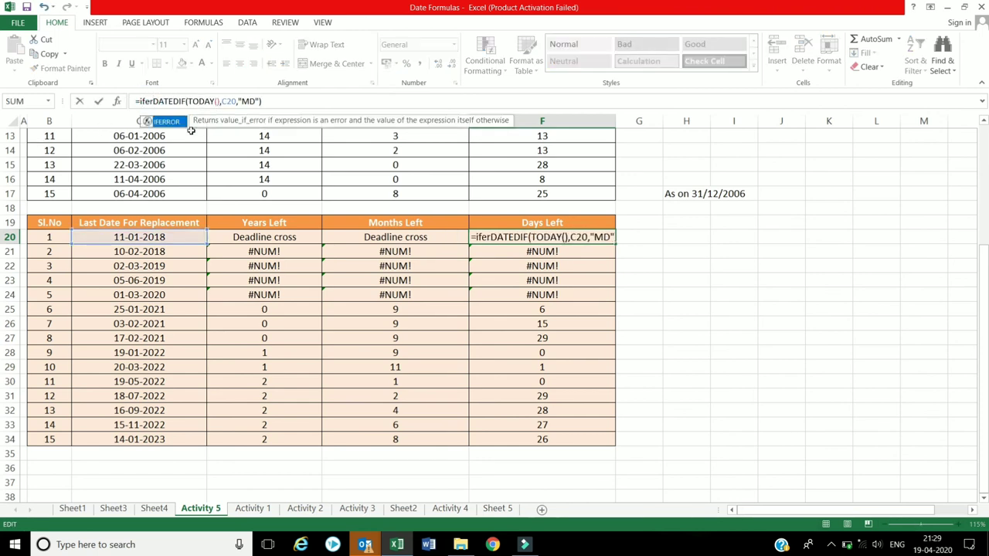
{"action": "double_click", "coordinate": [169, 121]}
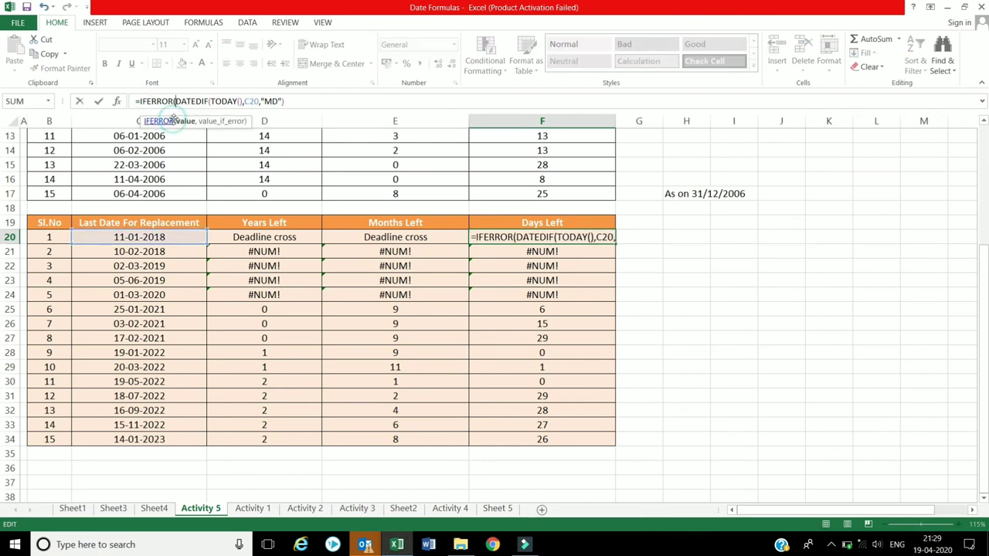
{"action": "left_click", "coordinate": [316, 103]}
{"action": "type", "text": ",\""}
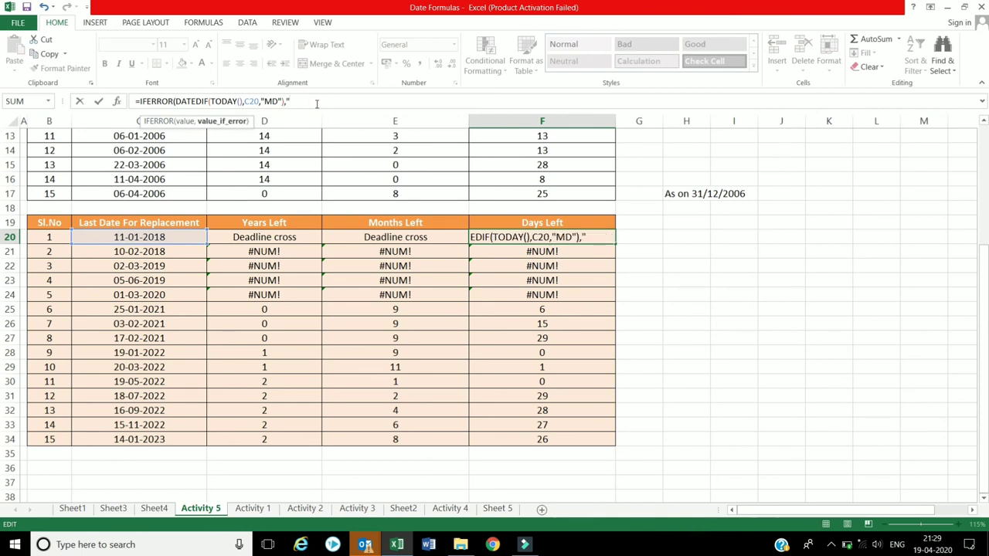
{"action": "type", "text": "DEAA"}
{"action": "key", "text": "BackSpace"}
{"action": "key", "text": "BackSpace"}
{"action": "key", "text": "BackSpace"}
{"action": "type", "text": "eadl"}
{"action": "type", "text": "ine"}
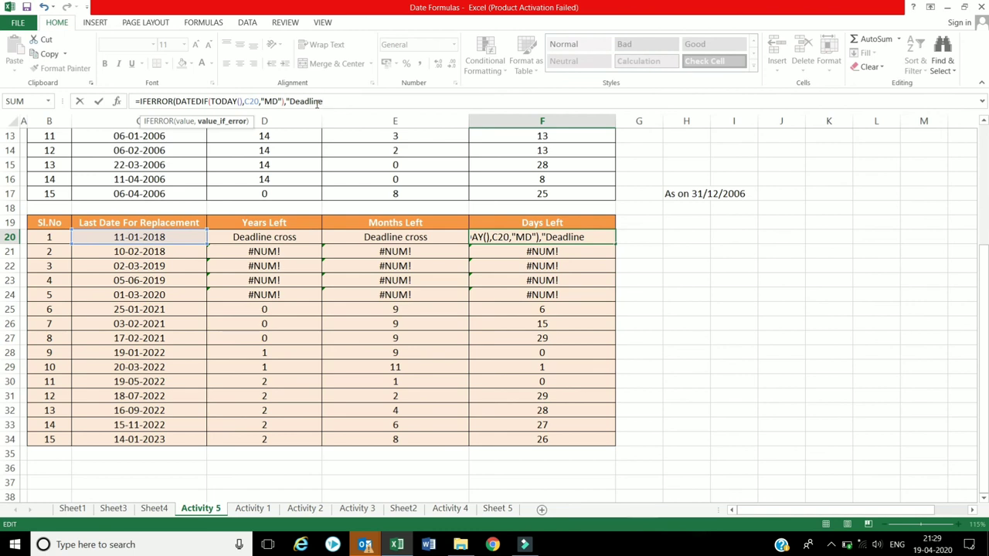
{"action": "type", "text": " cross"}
{"action": "type", "text": ")"}
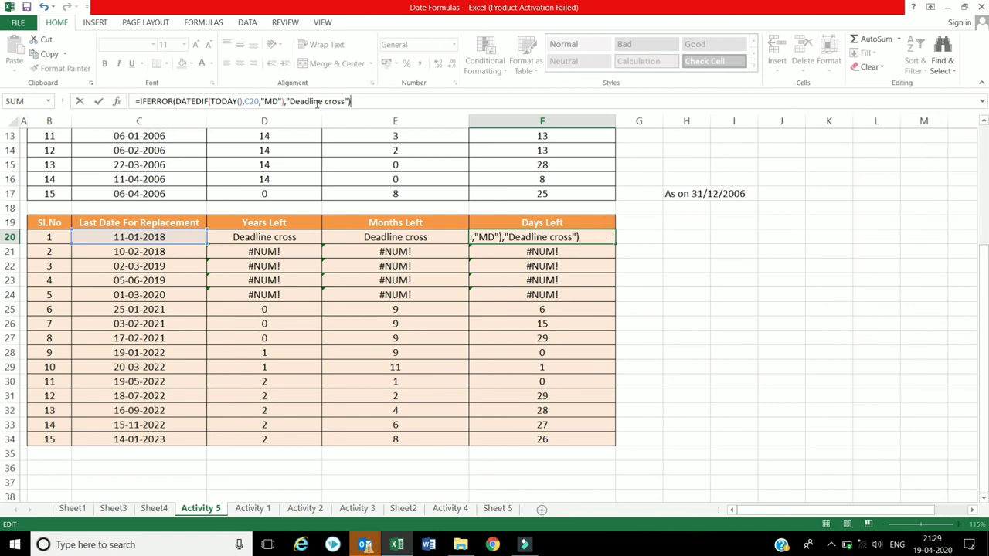
{"action": "key", "text": "Return"}
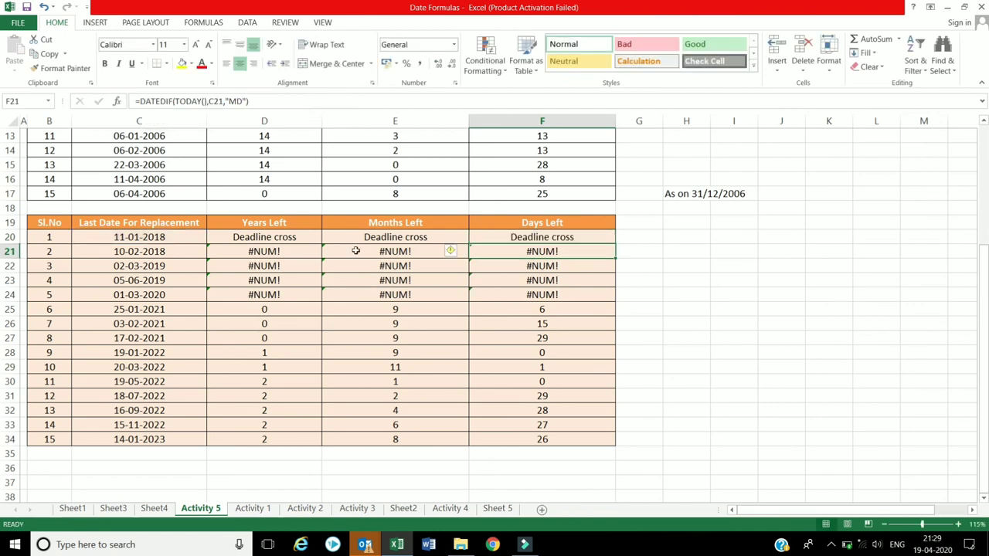
Copy the IFERROR formulas in D20:F20 down over rows 20–34 and clear the copy marquee
{"action": "left_click", "coordinate": [289, 234]}
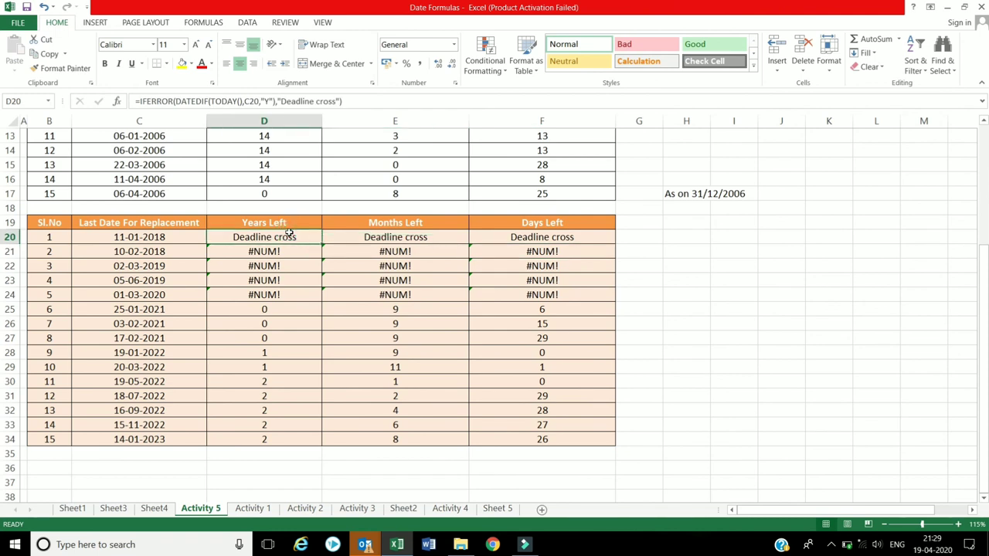
{"action": "left_click_drag", "start_coordinate": [289, 234], "coordinate": [515, 234]}
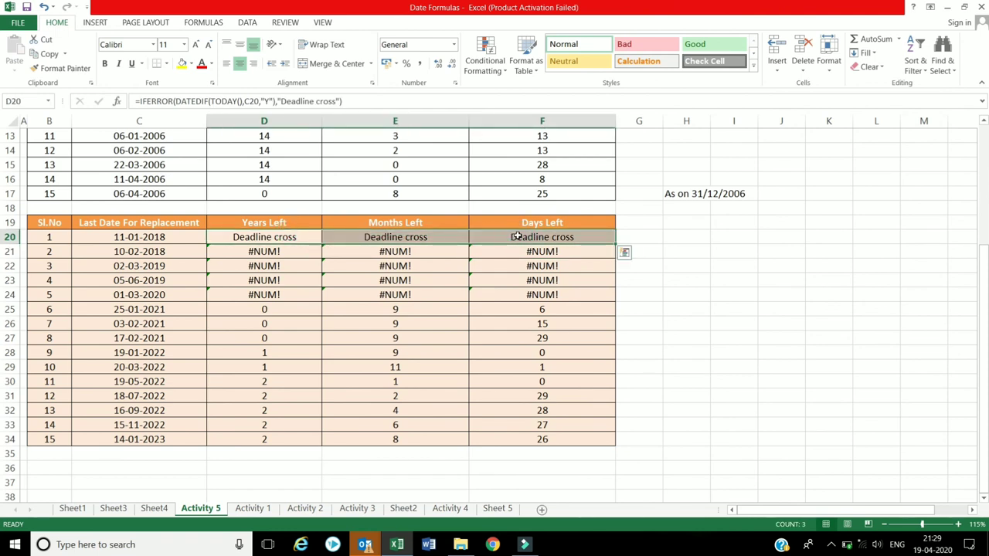
{"action": "key", "text": "ctrl+c"}
{"action": "left_click_drag", "start_coordinate": [264, 236], "coordinate": [272, 438]}
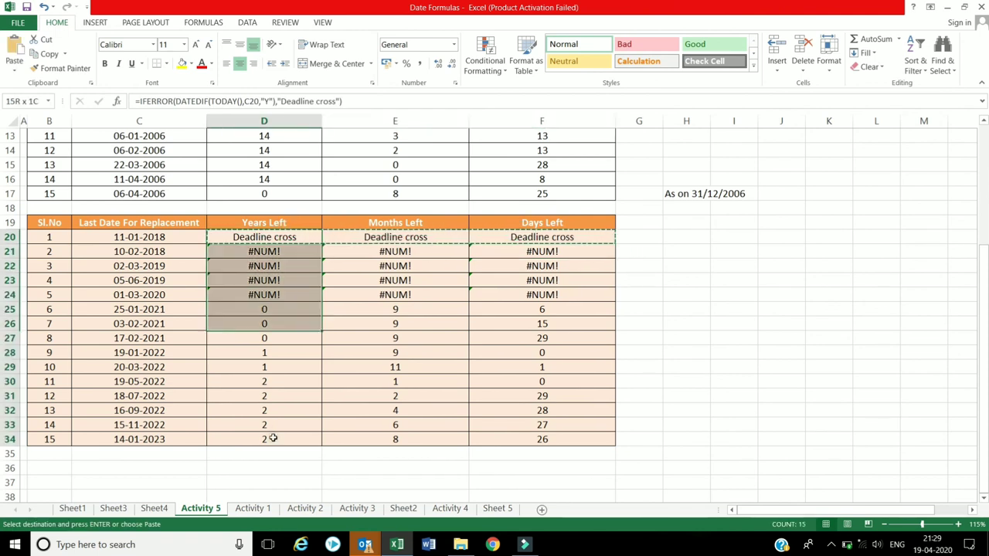
{"action": "key", "text": "ctrl+v"}
{"action": "left_click", "coordinate": [789, 351]}
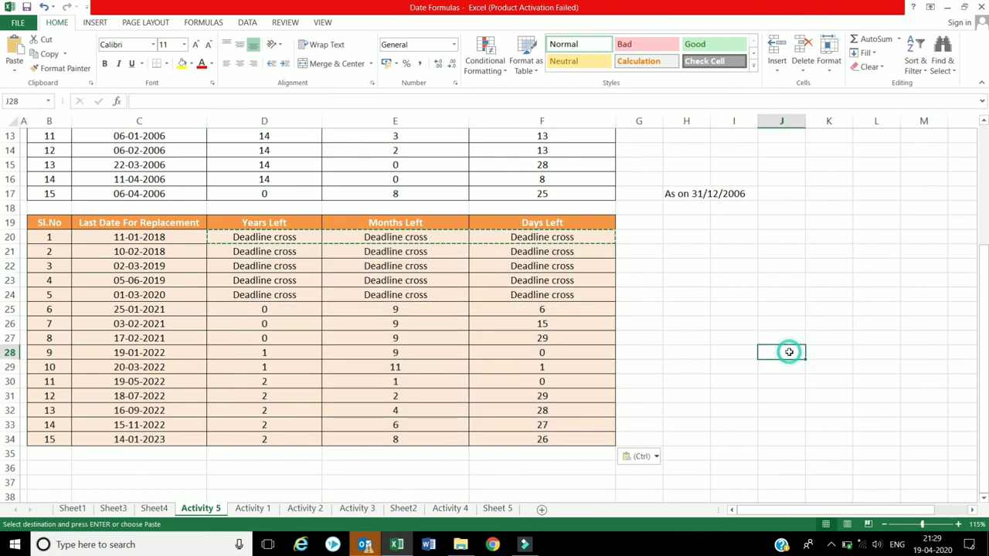
{"action": "key", "text": "Escape"}
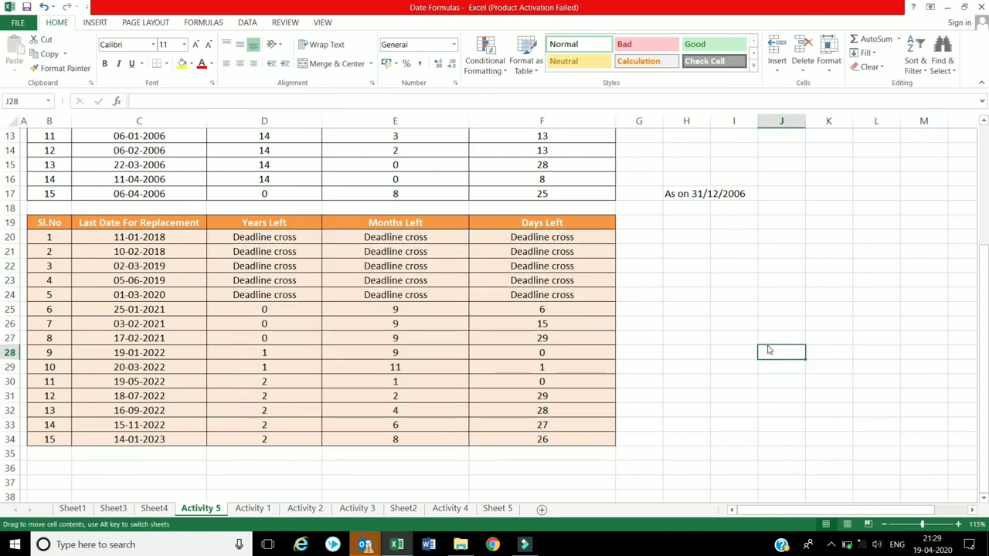